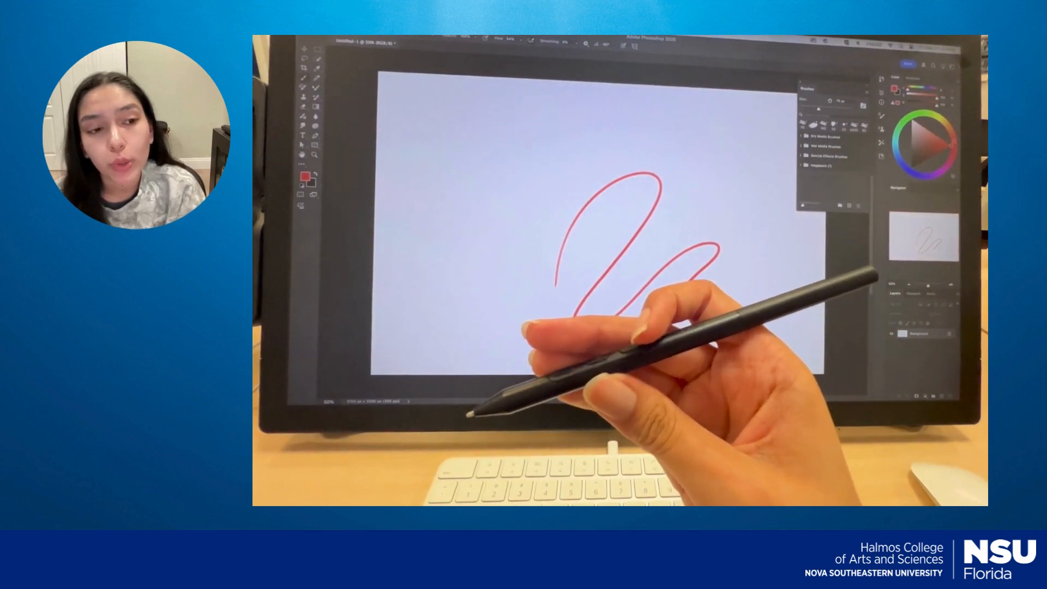
mouse_move(567, 290)
mouse_down()
mouse_move(651, 263)
mouse_move(713, 283)
mouse_move(771, 323)
mouse_up()
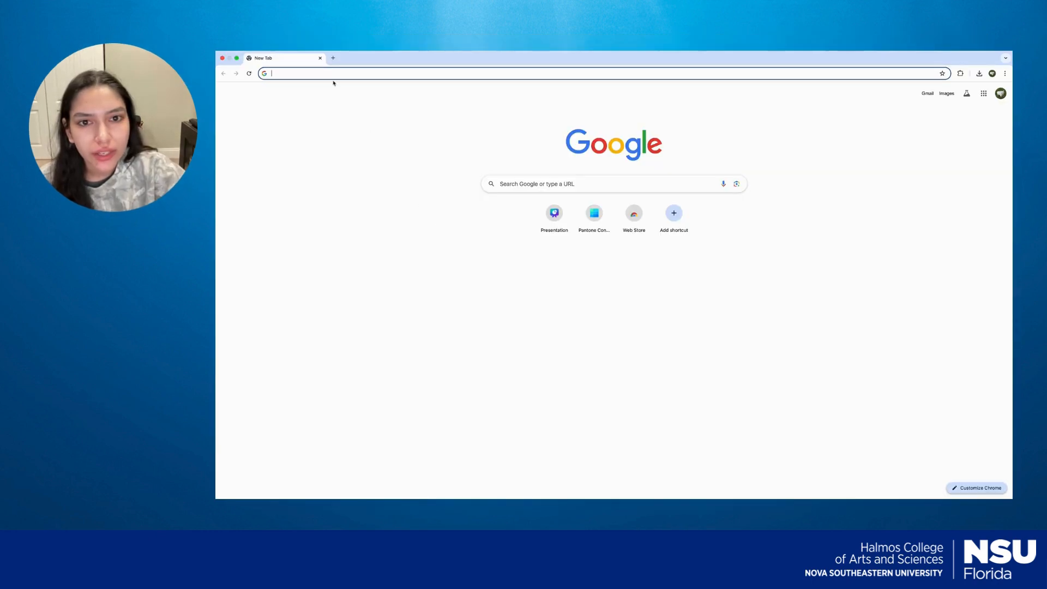
Search the web for "Adobe brushes" and open Adobe's page on getting started with Photoshop brushes.
text(Ado)
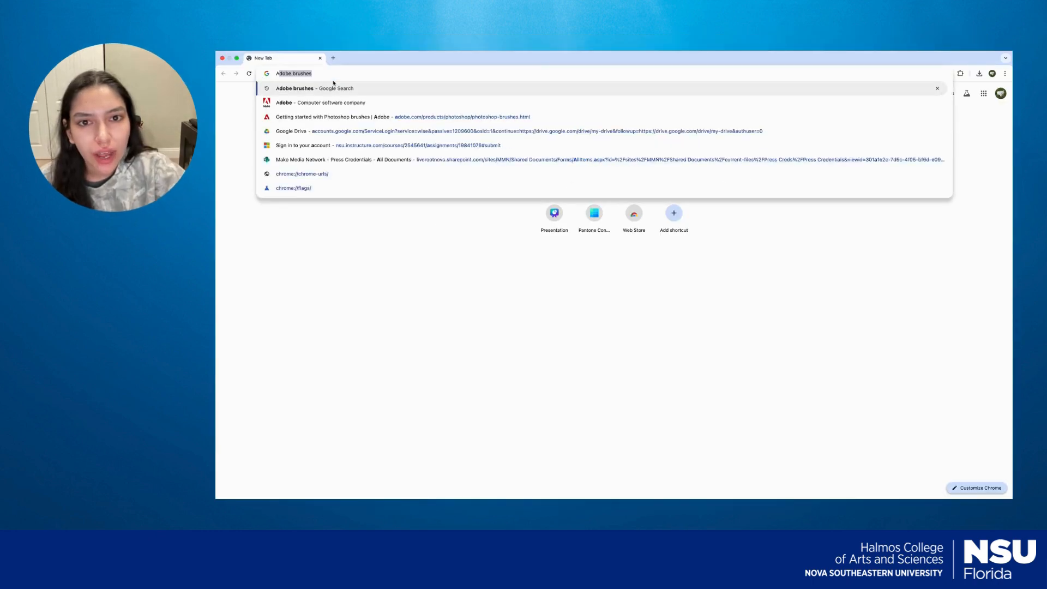
text(be brushes)
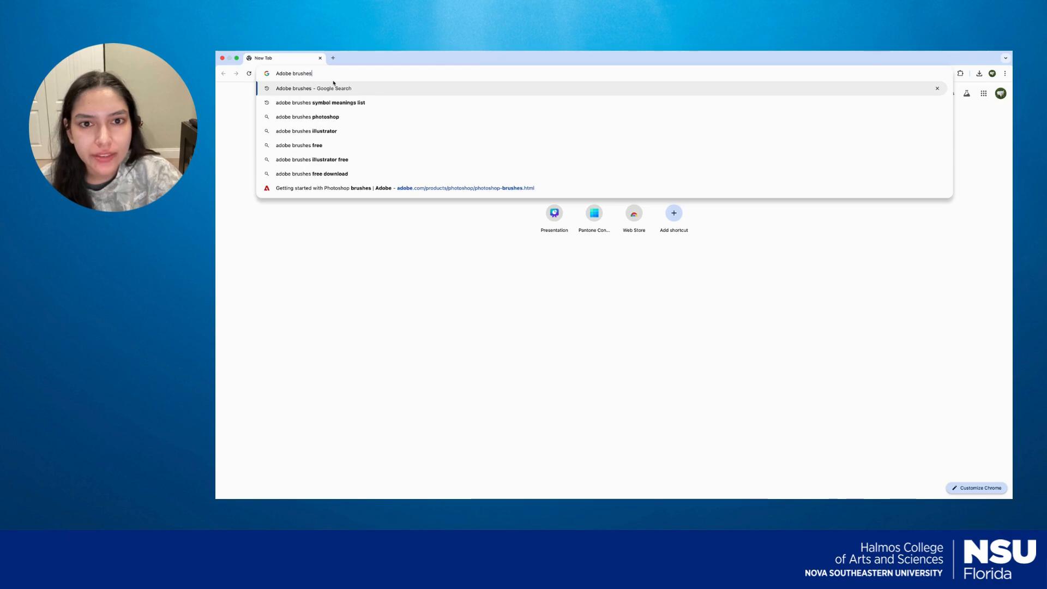
key(Return)
click(376, 160)
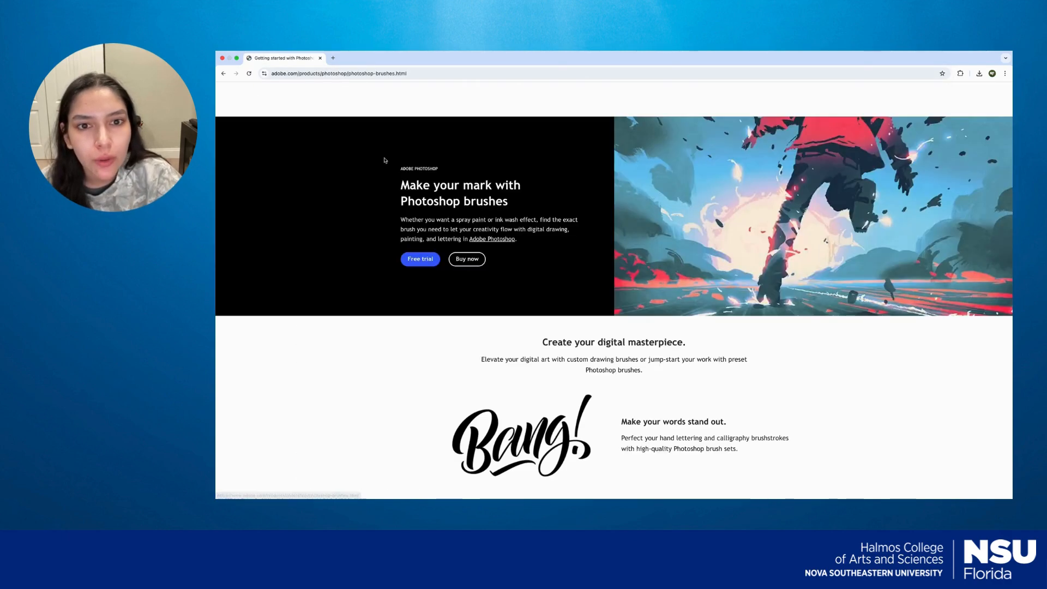
Download the Megapack brush set from Adobe's brush collection.
scroll(563, 295, down, 15)
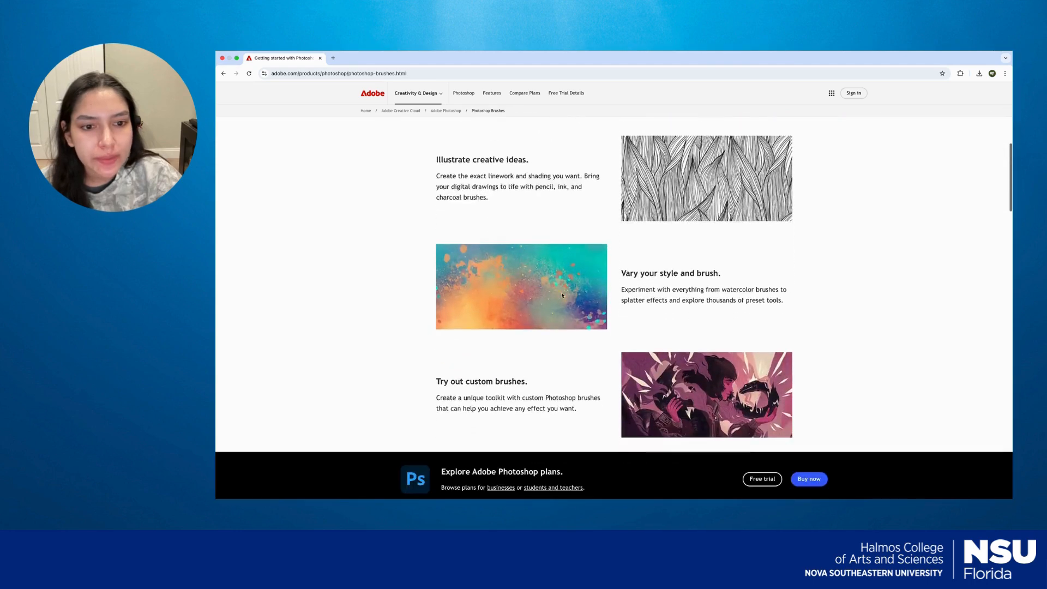
scroll(562, 293, down, 8)
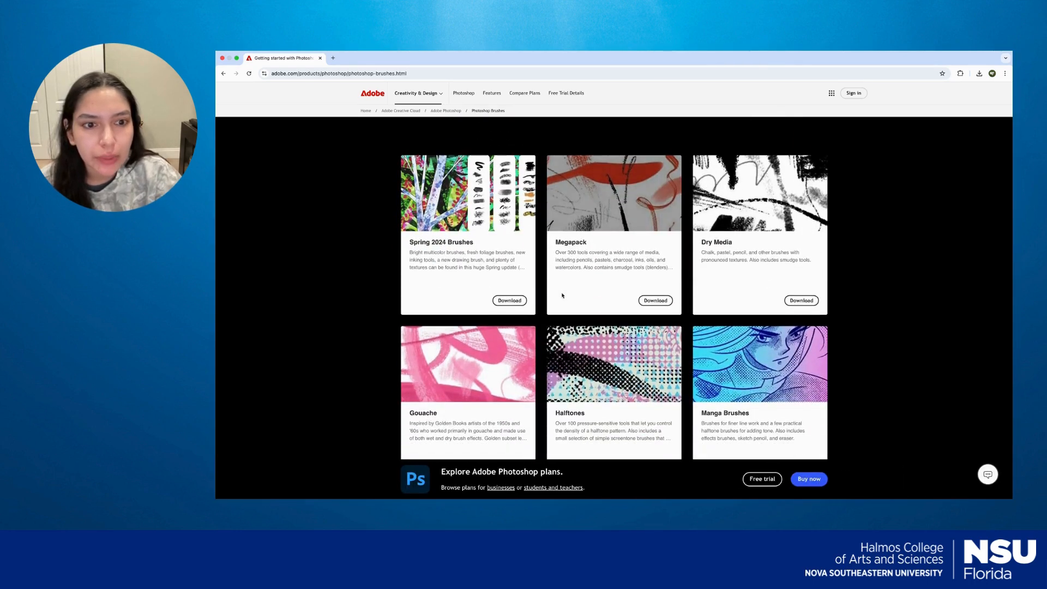
click(648, 303)
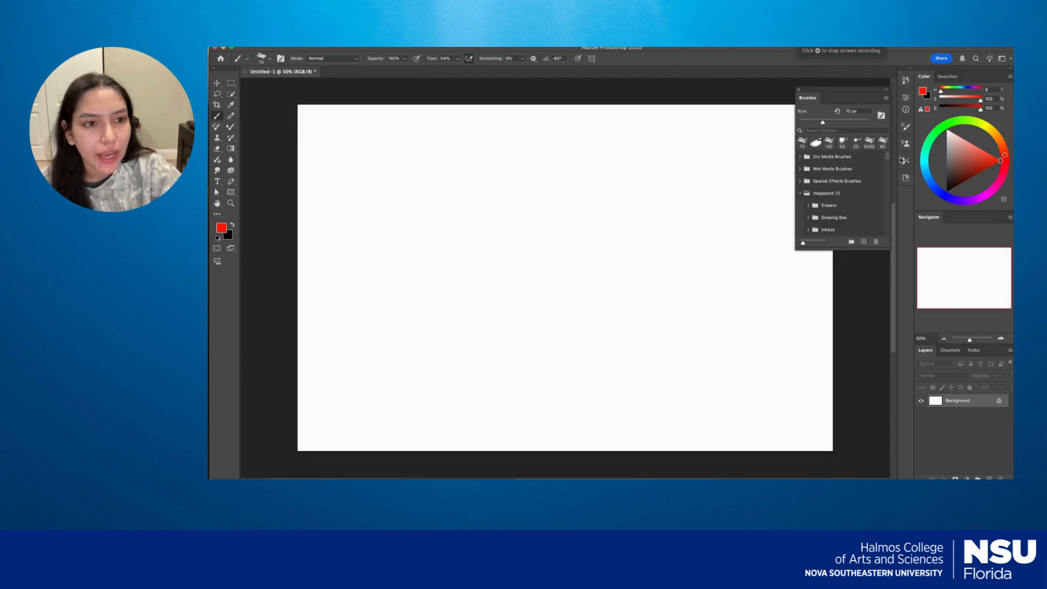
In Photoshop, examine the Megapack brush folders, including the Erasers and Drawing Box sets and the sets further down.
scroll(887, 160, down, 2)
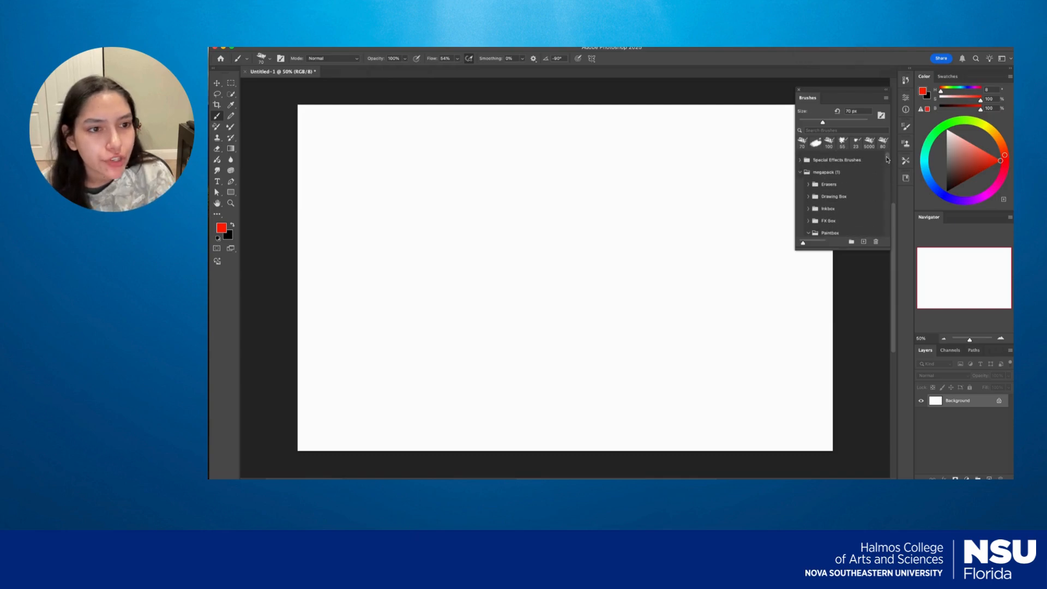
click(808, 185)
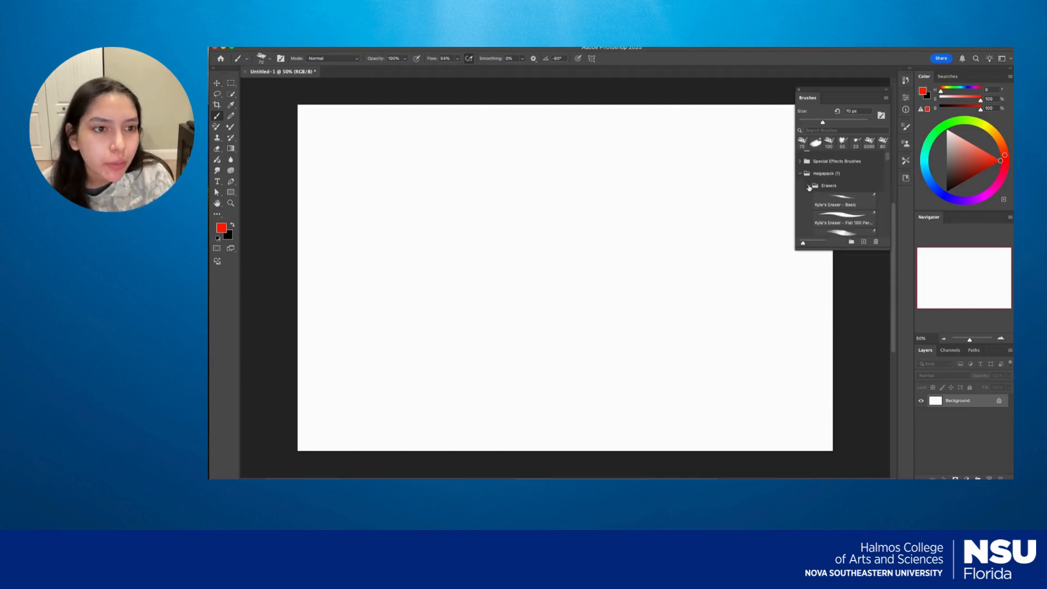
click(808, 185)
click(809, 198)
scroll(888, 162, down, 5)
scroll(888, 165, up, 5)
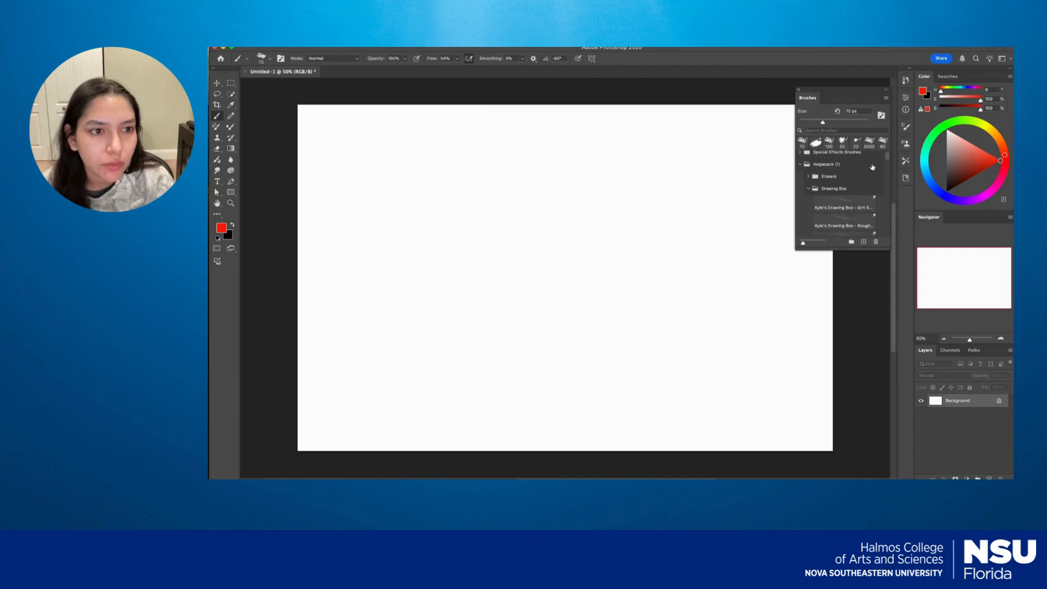
click(810, 188)
scroll(888, 160, down, 5)
drag(887, 162, 888, 237)
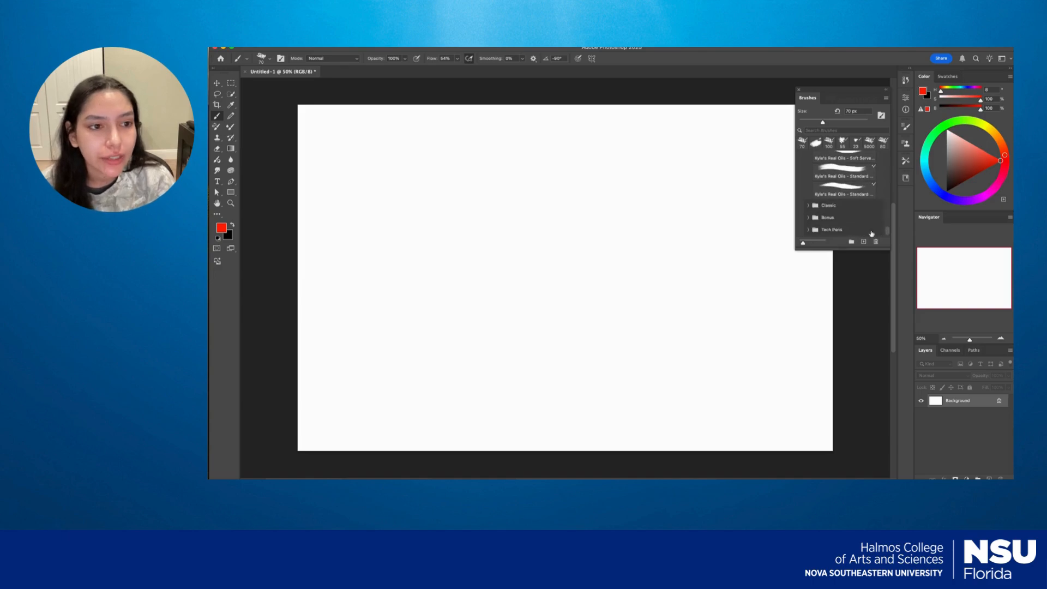
scroll(886, 232, down, 3)
scroll(886, 232, up, 3)
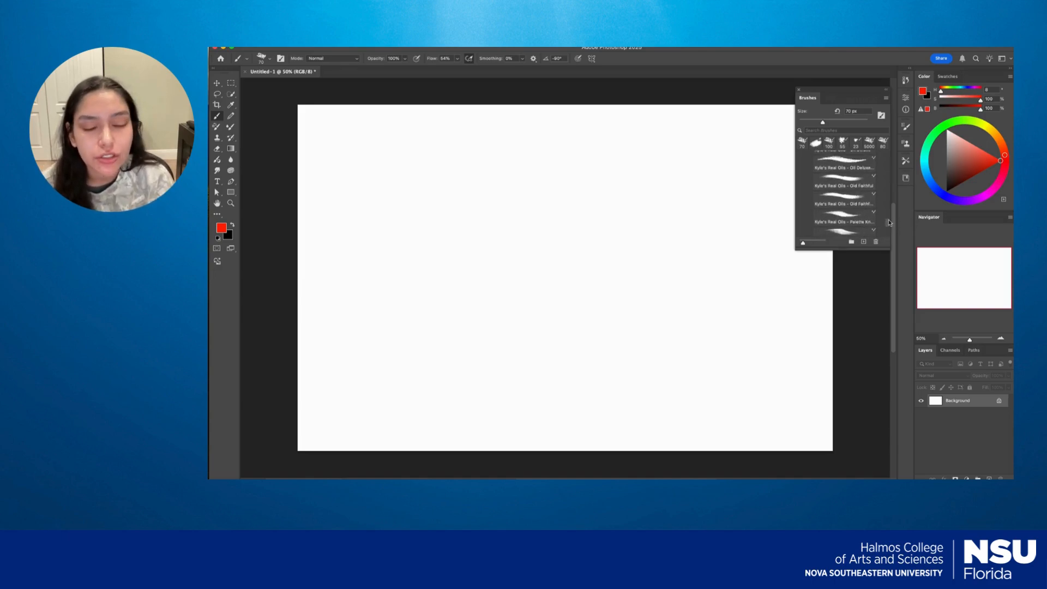
Search the brush library for "gou" to find the gouache brushes.
click(831, 130)
text(GU)
key(BackSpace)
key(BackSpace)
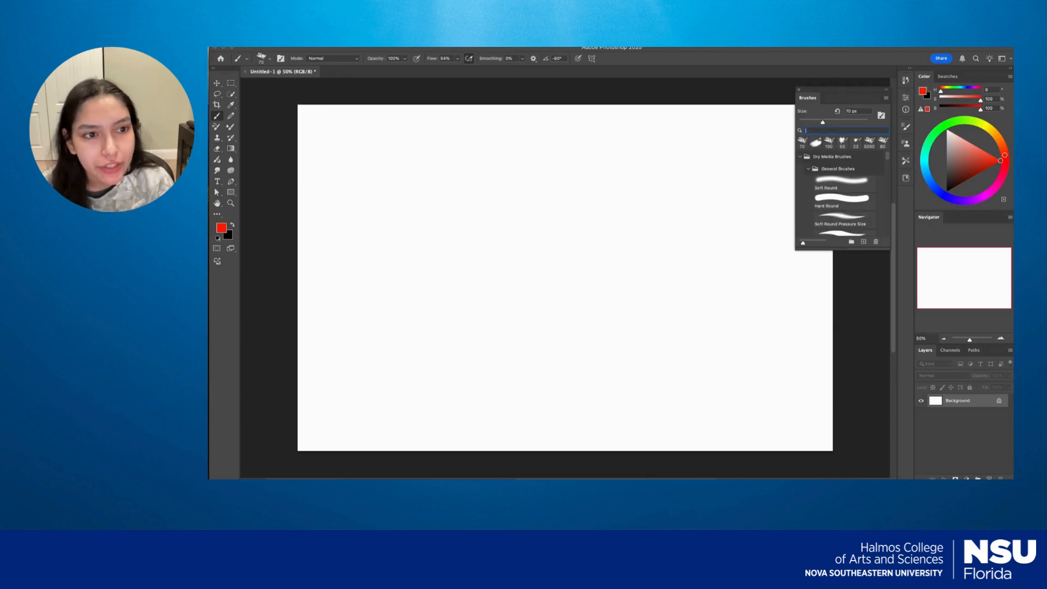
text(gua)
key(BackSpace)
key(BackSpace)
text(ou)
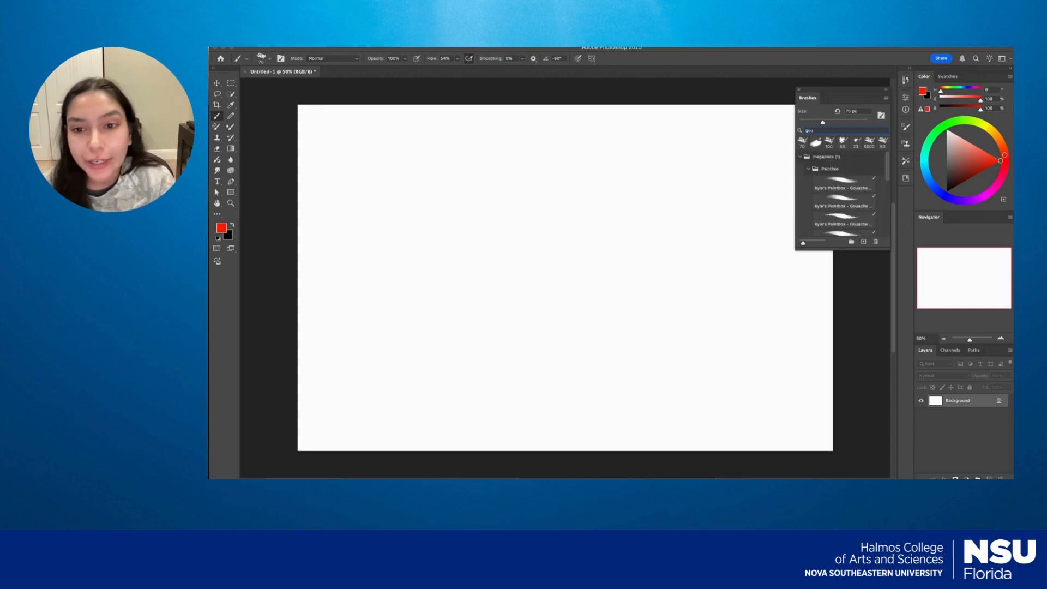
Try the second Kyle's Paintbox Gouache brush with looping red test strokes on the zoomed-in canvas, and undo them.
click(848, 202)
mouse_move(568, 344)
mouse_down()
mouse_move(645, 292)
mouse_move(747, 405)
mouse_up()
key(z)
key(super+z)
drag(546, 287, 659, 251)
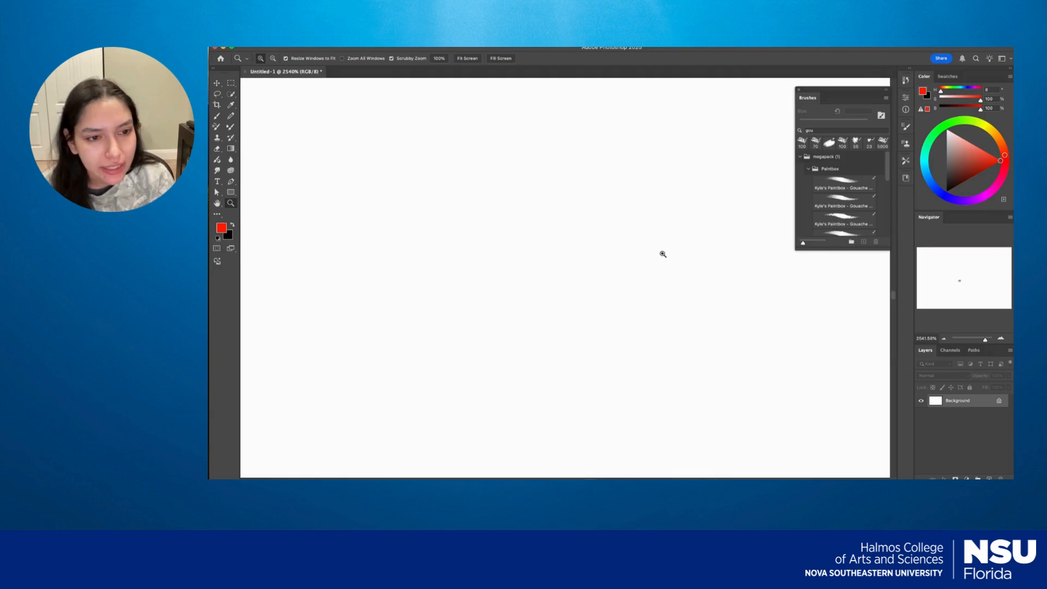
drag(605, 294, 535, 281)
key(b)
mouse_move(474, 297)
mouse_down()
mouse_move(565, 232)
mouse_move(650, 243)
mouse_move(538, 388)
mouse_move(680, 329)
mouse_move(786, 390)
mouse_move(669, 387)
mouse_move(673, 193)
mouse_move(498, 206)
mouse_move(444, 373)
mouse_move(559, 281)
mouse_move(603, 361)
mouse_move(789, 346)
mouse_up()
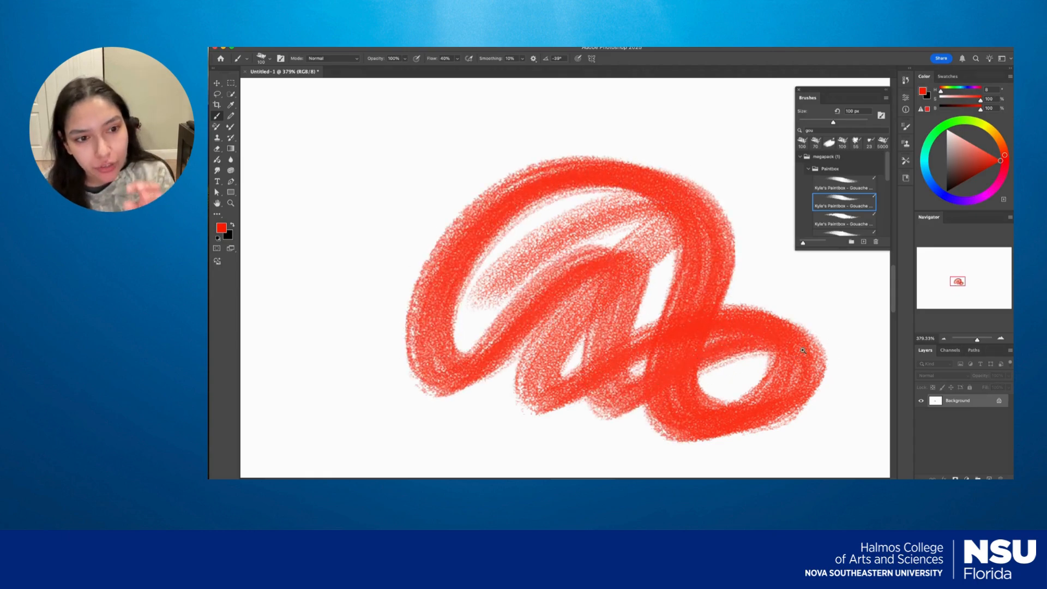
key(super+z)
Find the KYLE Ultimate Charcoal Pencil brush with the search "charc" and draw a red zigzag line across the canvas.
double_click(811, 130)
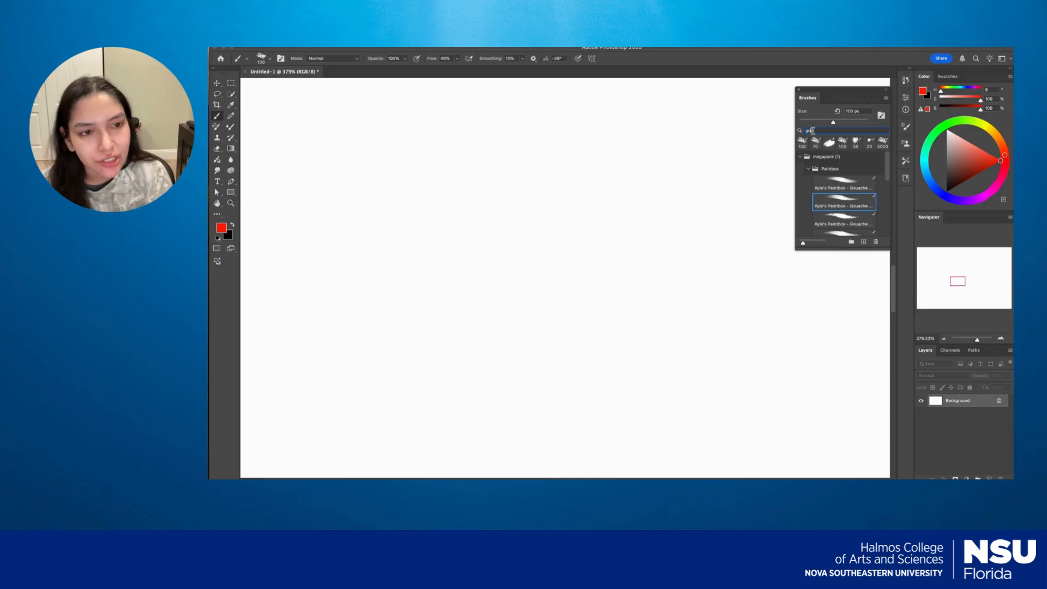
text(charc)
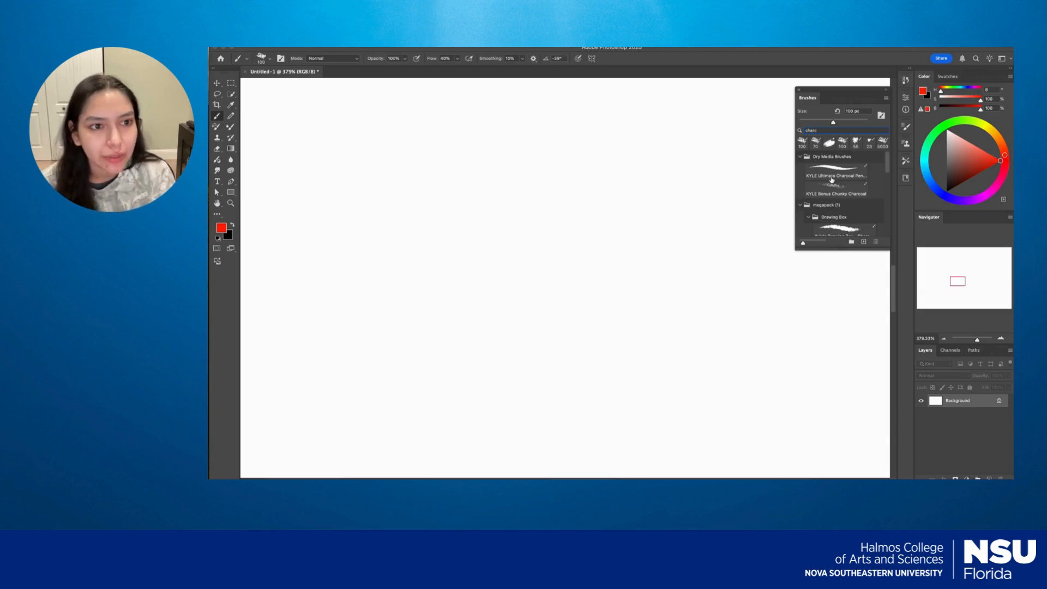
click(831, 180)
mouse_move(483, 329)
mouse_down()
mouse_move(615, 306)
mouse_move(659, 342)
mouse_move(670, 445)
mouse_move(829, 418)
mouse_up()
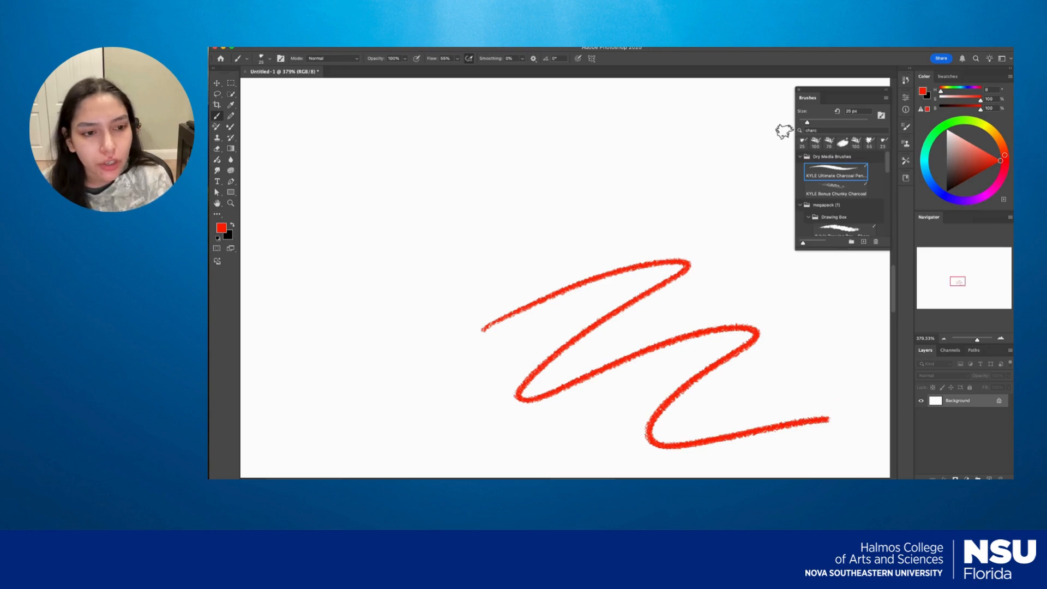
Search the brushes for "grap" and paint red test strokes with the first and third Kyle's Drawing Box graphite brushes.
double_click(814, 129)
text(grap)
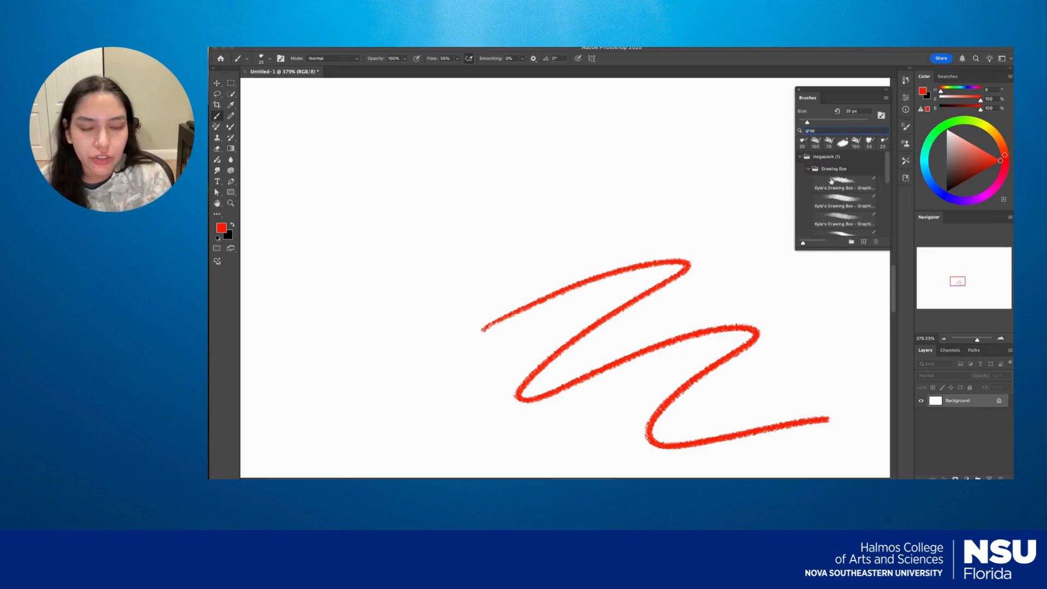
click(835, 189)
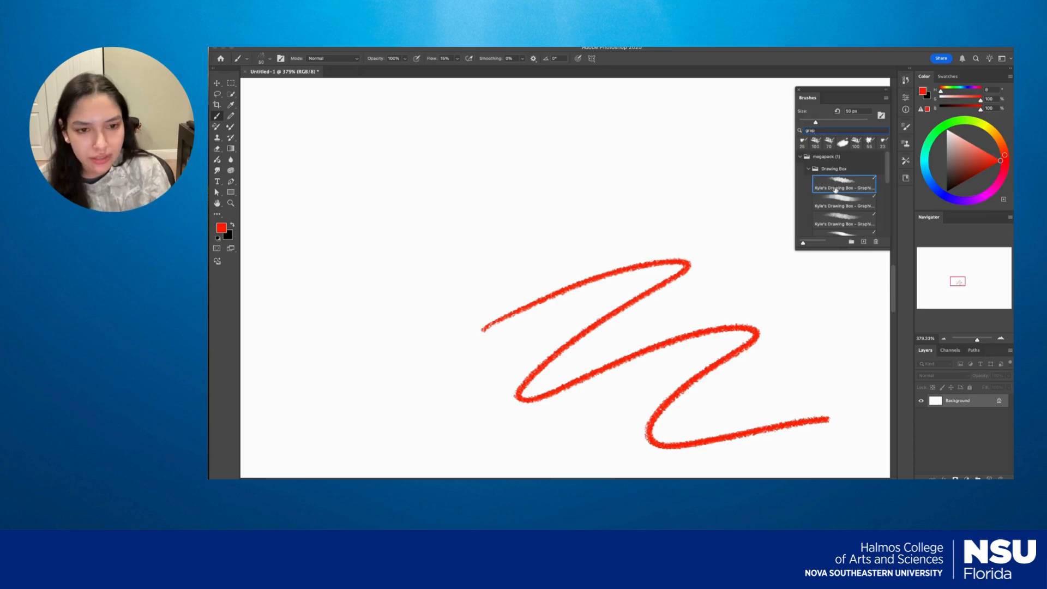
mouse_move(594, 251)
mouse_down()
mouse_move(652, 218)
mouse_move(703, 305)
mouse_move(795, 367)
mouse_move(842, 370)
mouse_up()
click(845, 225)
mouse_move(649, 170)
mouse_down()
mouse_move(532, 187)
mouse_move(627, 175)
mouse_move(390, 338)
mouse_move(715, 229)
mouse_up()
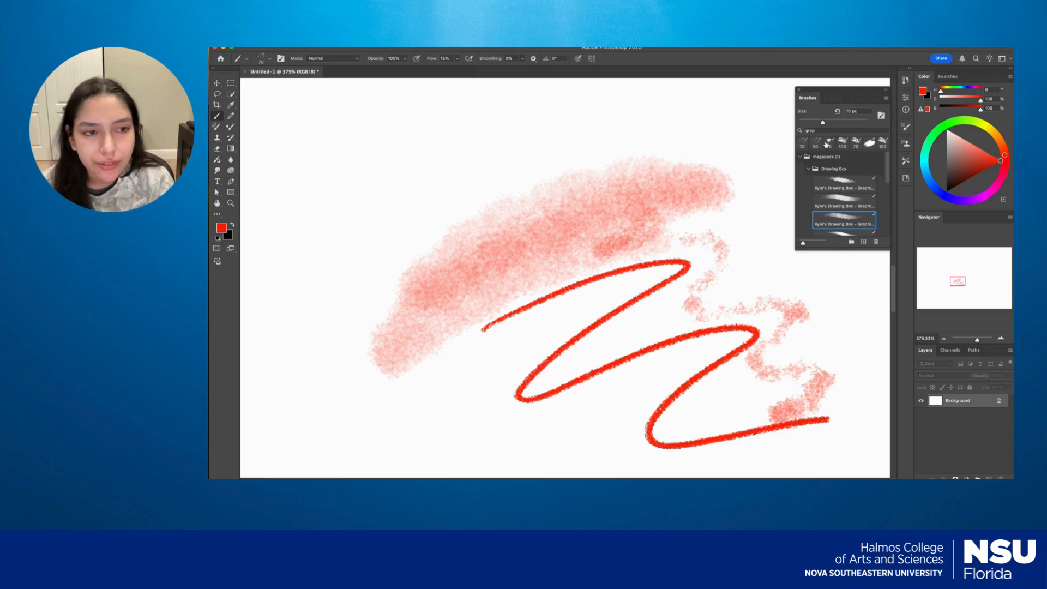
Search the brushes for "oil" and paint wide red zigzag strokes with the Kyle's Real Oils Round Flex brush.
text(oil)
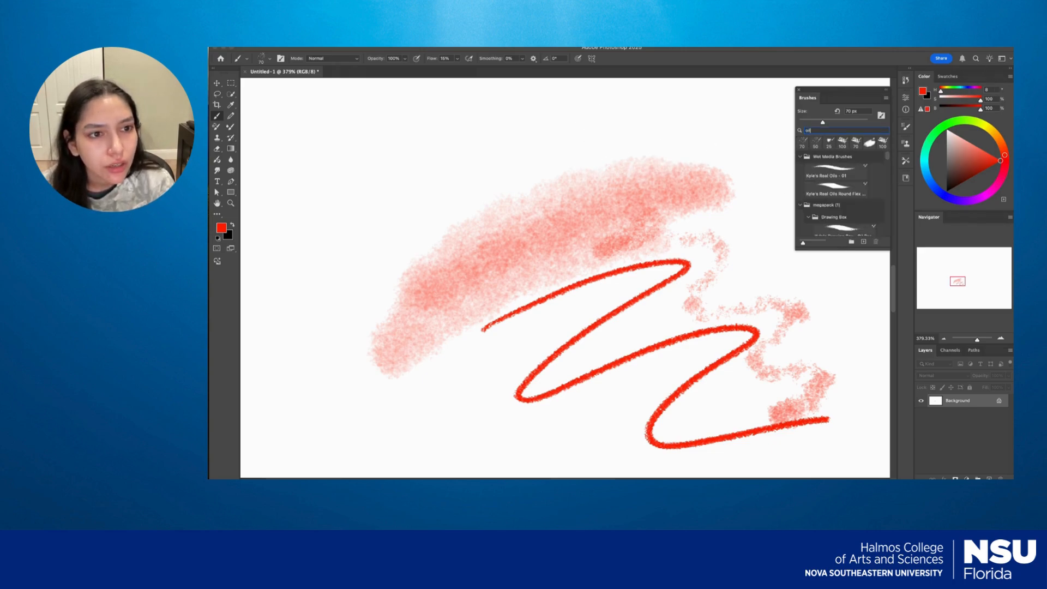
click(831, 185)
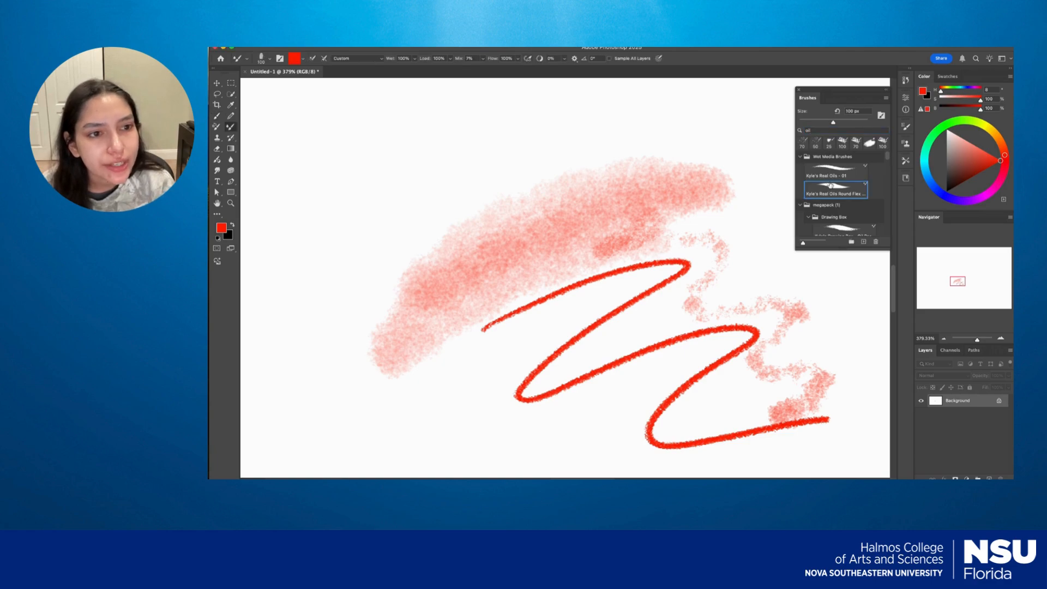
mouse_move(360, 245)
mouse_down()
mouse_move(508, 137)
mouse_move(412, 241)
mouse_move(336, 418)
mouse_move(482, 208)
mouse_move(622, 168)
mouse_move(409, 367)
mouse_move(466, 409)
mouse_move(727, 232)
mouse_move(610, 356)
mouse_move(659, 415)
mouse_move(851, 391)
mouse_move(824, 448)
mouse_move(886, 438)
mouse_move(822, 399)
mouse_move(691, 430)
mouse_move(795, 396)
mouse_move(689, 397)
mouse_up()
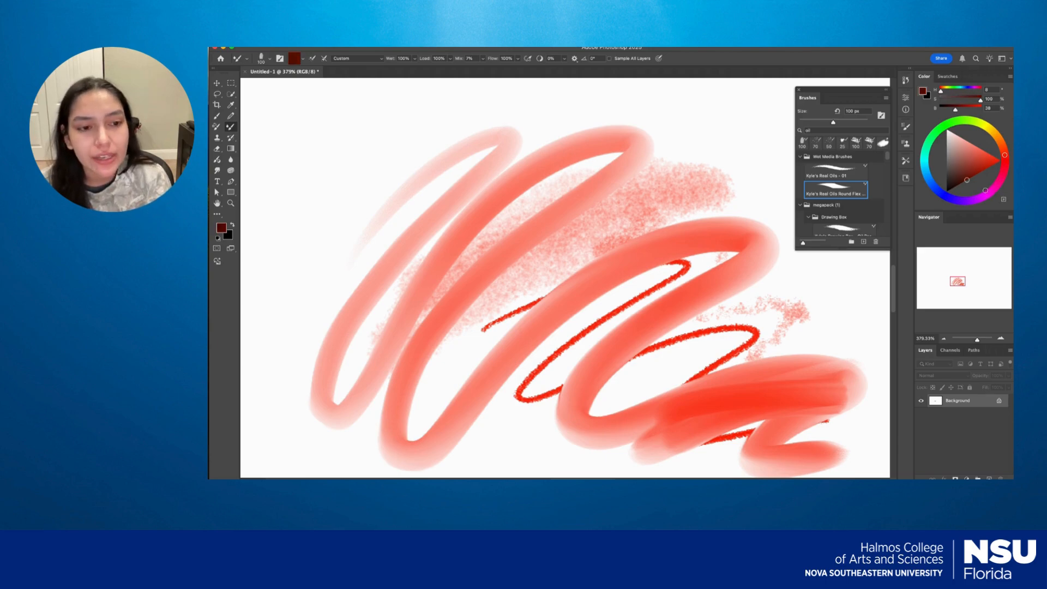
Switch the painting color to pink and blend it over the lower and middle red oil strokes.
click(976, 150)
mouse_move(822, 339)
mouse_down()
mouse_move(672, 381)
mouse_move(789, 378)
mouse_move(630, 411)
mouse_move(831, 386)
mouse_move(726, 410)
mouse_move(654, 441)
mouse_move(865, 412)
mouse_move(600, 432)
mouse_up()
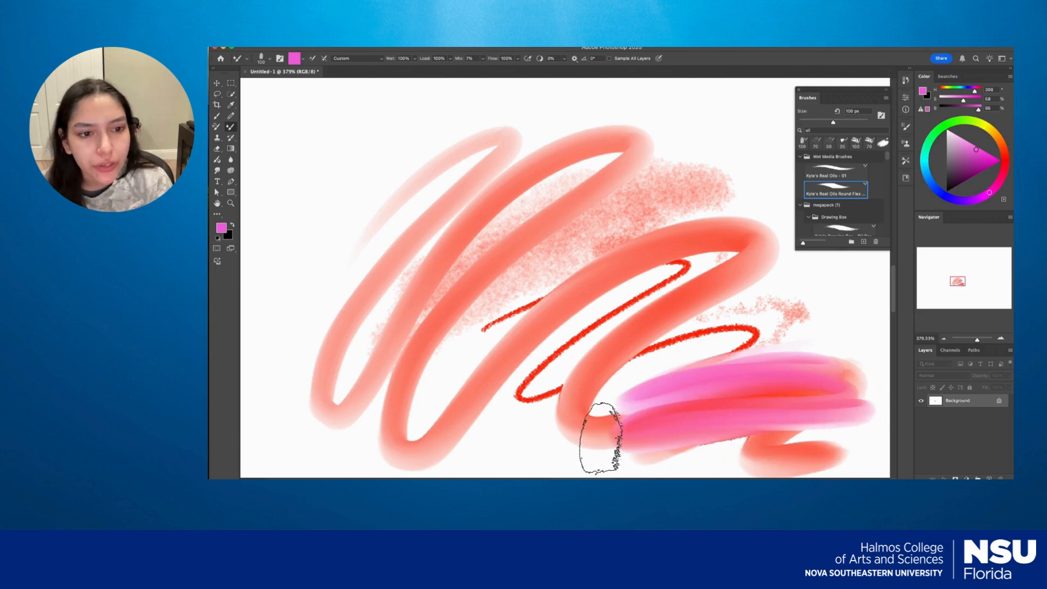
mouse_move(703, 271)
mouse_down()
mouse_move(587, 392)
mouse_move(758, 274)
mouse_move(566, 427)
mouse_move(680, 264)
mouse_move(619, 259)
mouse_move(464, 410)
mouse_move(664, 238)
mouse_move(566, 303)
mouse_move(495, 387)
mouse_move(739, 234)
mouse_up()
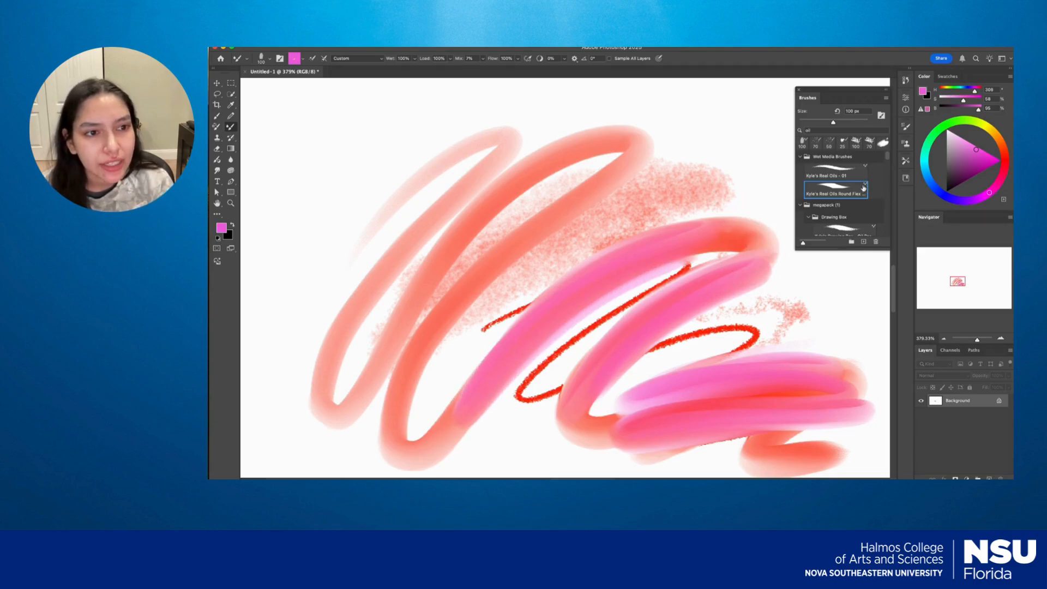
Paint looping blue strokes with the Kyle's Real Oils - 01 brush at 40 px.
scroll(888, 167, down, 6)
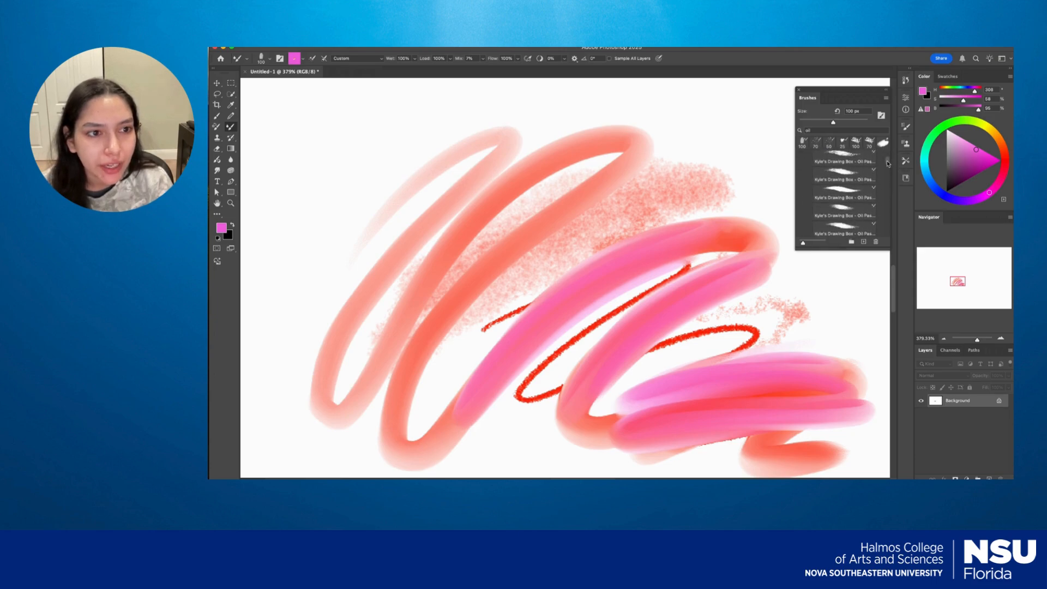
mouse_move(888, 167)
mouse_down()
mouse_move(887, 182)
mouse_move(888, 166)
mouse_up()
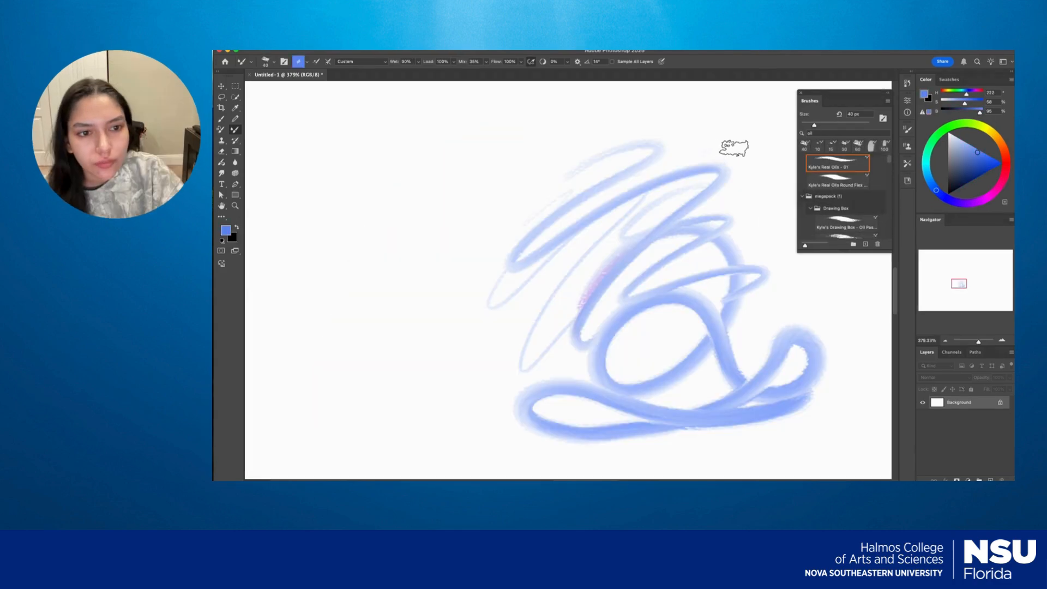
mouse_move(756, 141)
mouse_down()
mouse_move(740, 220)
mouse_move(789, 275)
mouse_move(781, 334)
mouse_up()
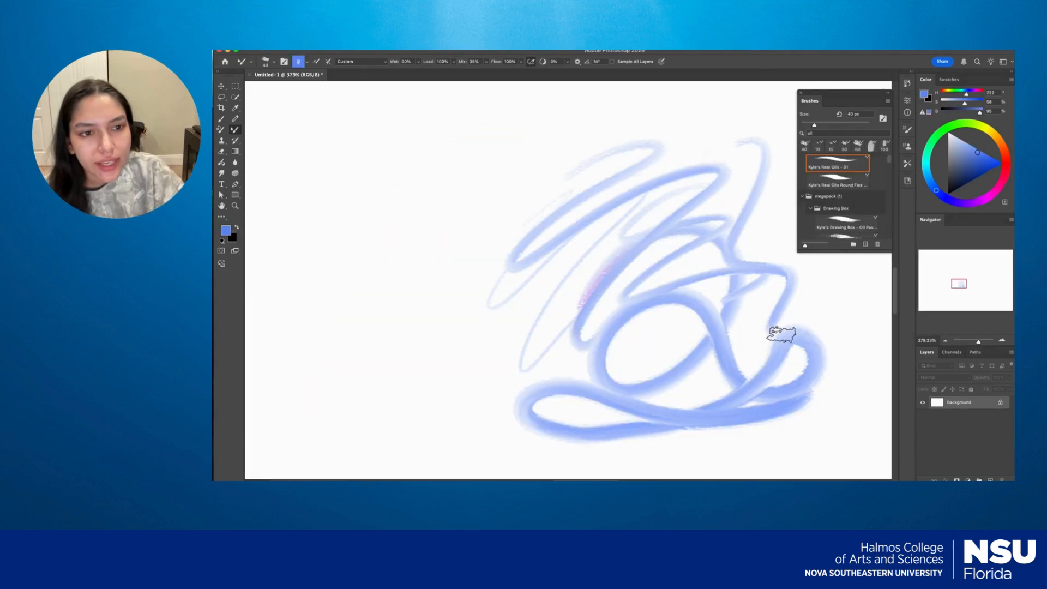
Save the current brush as a new preset named "blue small oil brush", including its size, tool settings and color.
click(866, 245)
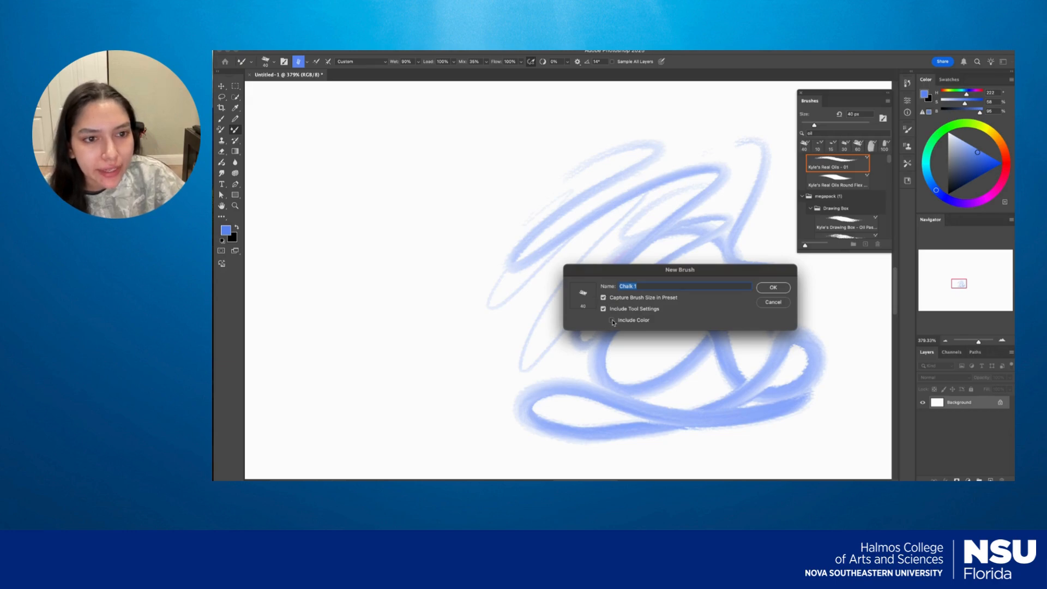
text(b)
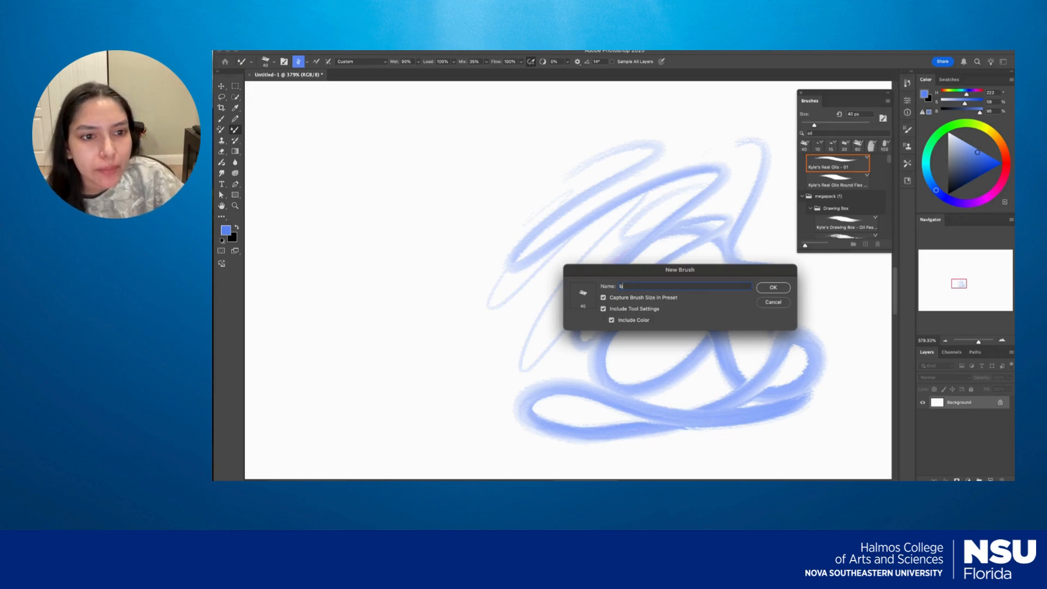
text(lue small oil brush)
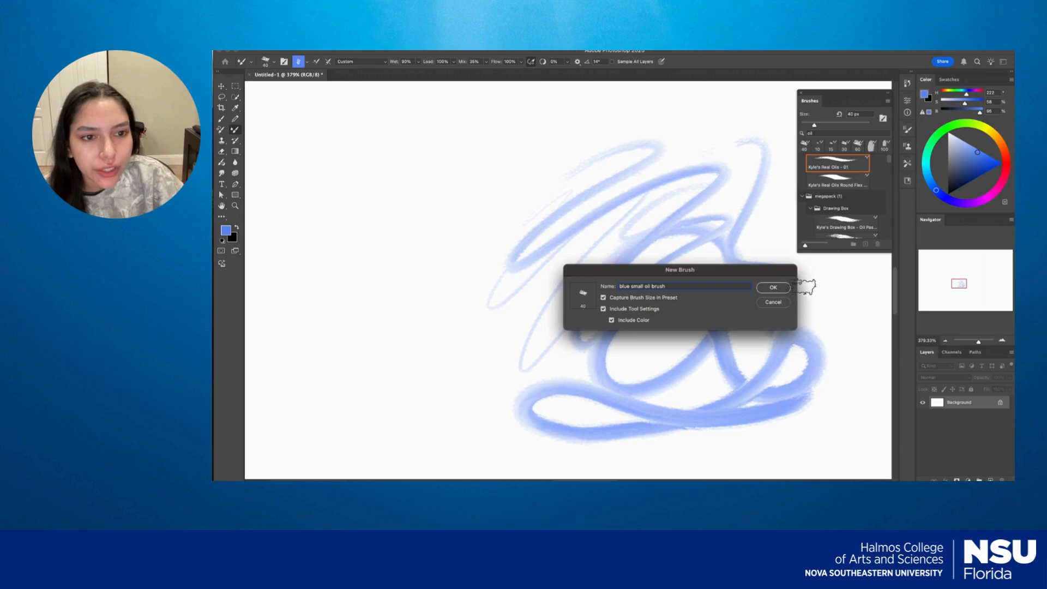
click(773, 287)
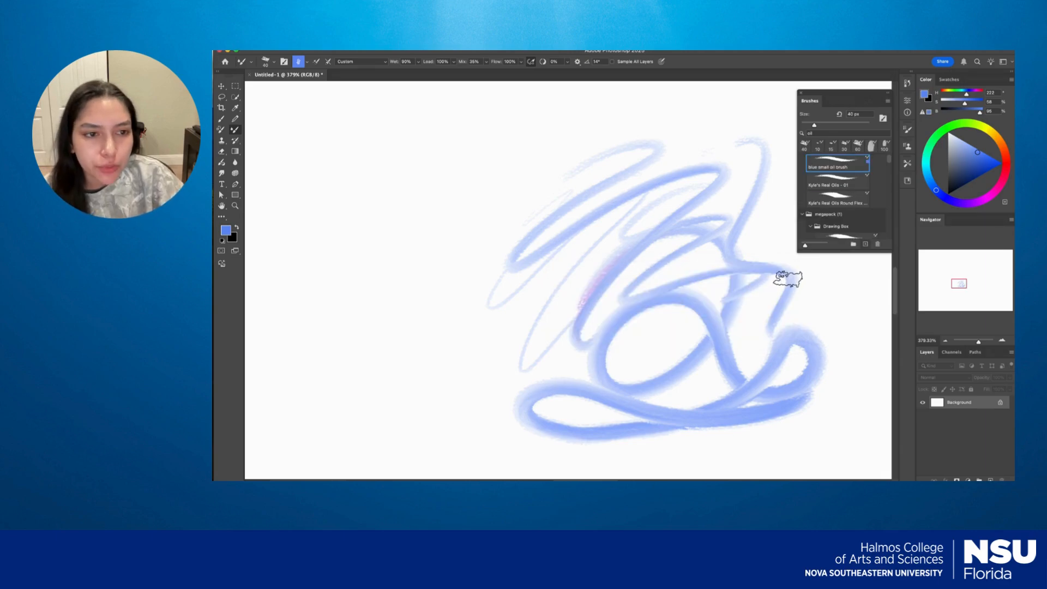
Select the Kyle's Real Oils - 01 brush and paint a green zigzag stroke running into the blue scribble.
click(833, 180)
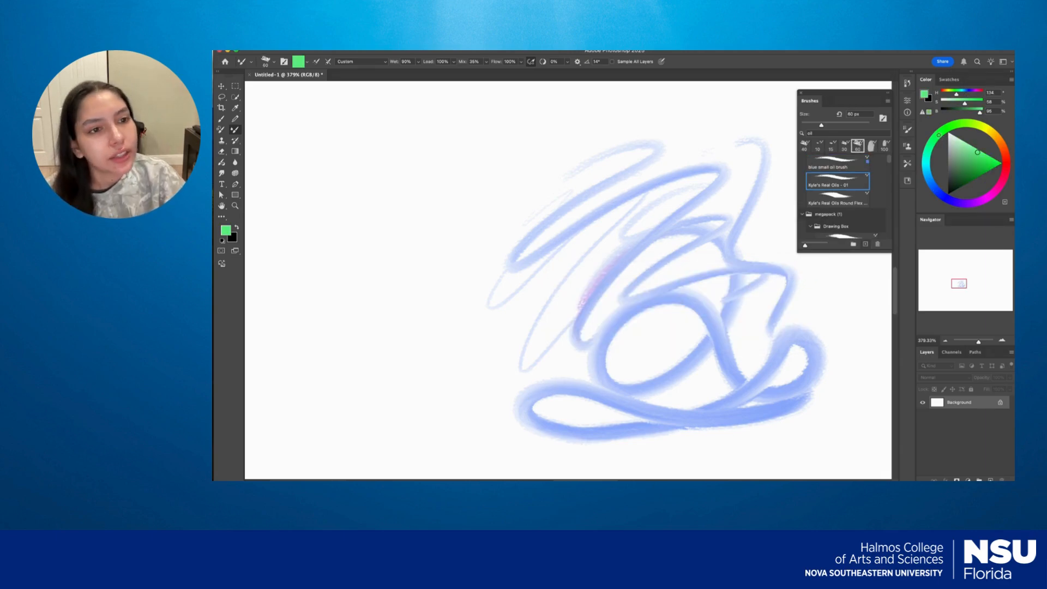
mouse_move(396, 391)
mouse_down()
mouse_move(482, 205)
mouse_move(437, 427)
mouse_move(628, 293)
mouse_up()
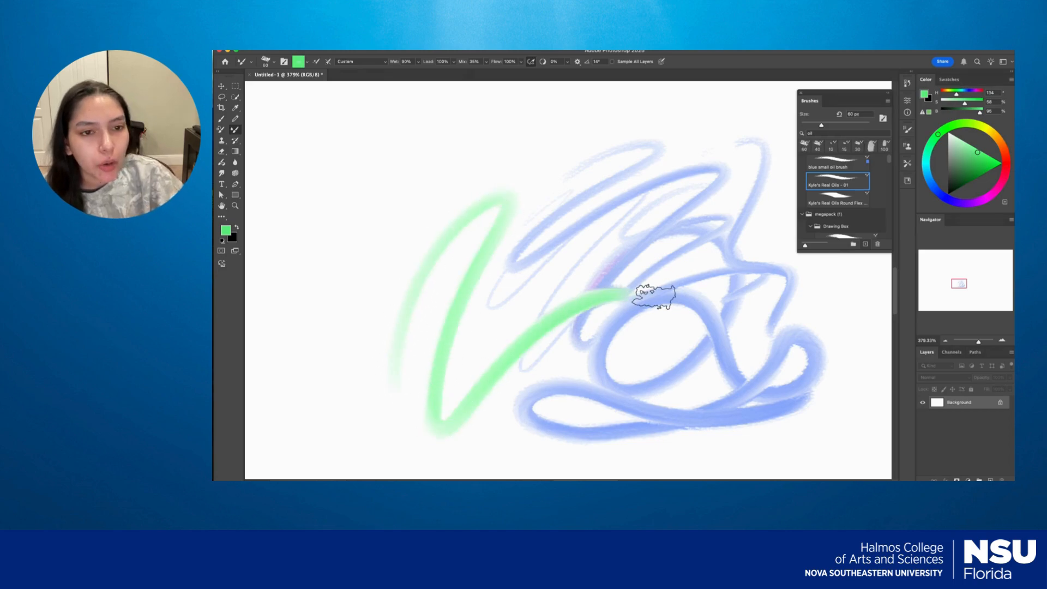
Select the "blue small oil brush" preset and paint blue strokes over the green zigzag and the existing blue scribble.
click(830, 164)
mouse_move(451, 362)
mouse_down()
mouse_move(497, 262)
mouse_move(453, 395)
mouse_move(526, 310)
mouse_move(470, 397)
mouse_move(646, 278)
mouse_move(452, 391)
mouse_move(504, 192)
mouse_move(403, 330)
mouse_move(450, 329)
mouse_up()
drag(450, 329, 521, 308)
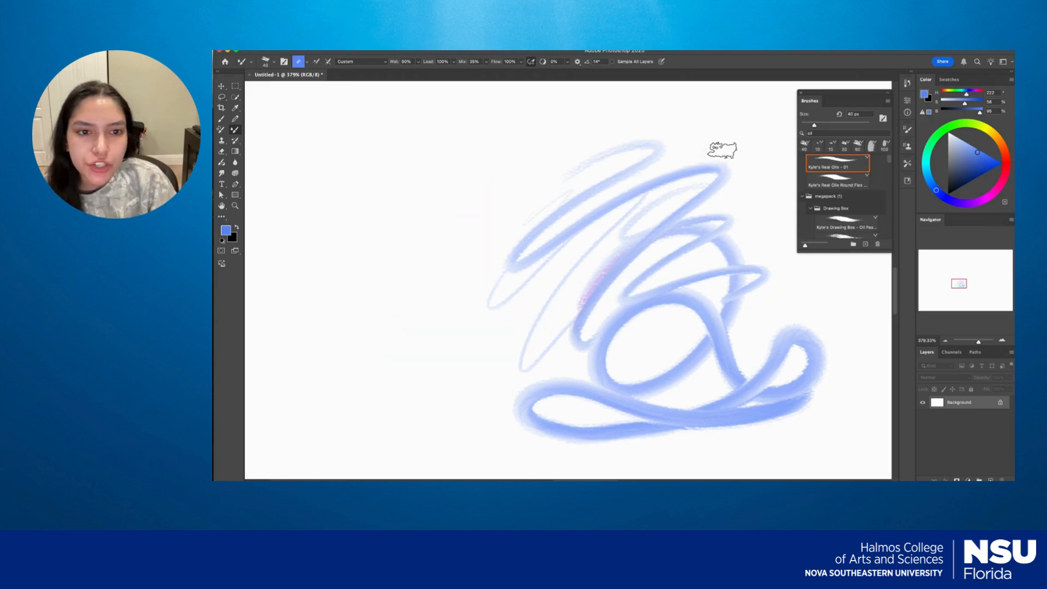
mouse_move(722, 150)
mouse_down()
mouse_move(759, 142)
mouse_move(782, 334)
mouse_up()
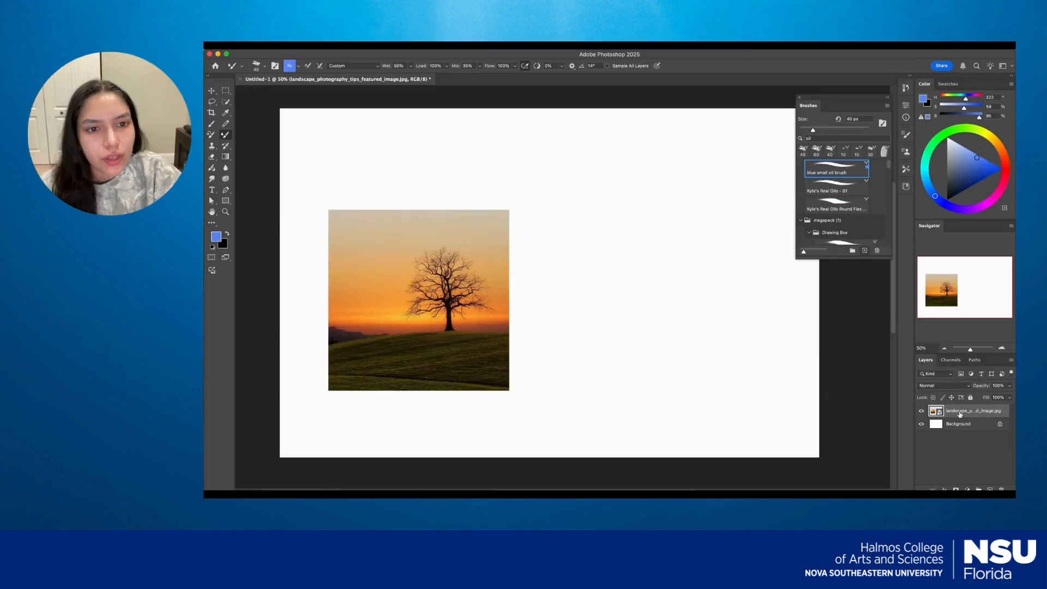
Rename the sunset tree photo's layer as "Ref" and add a new empty layer above it.
double_click(957, 412)
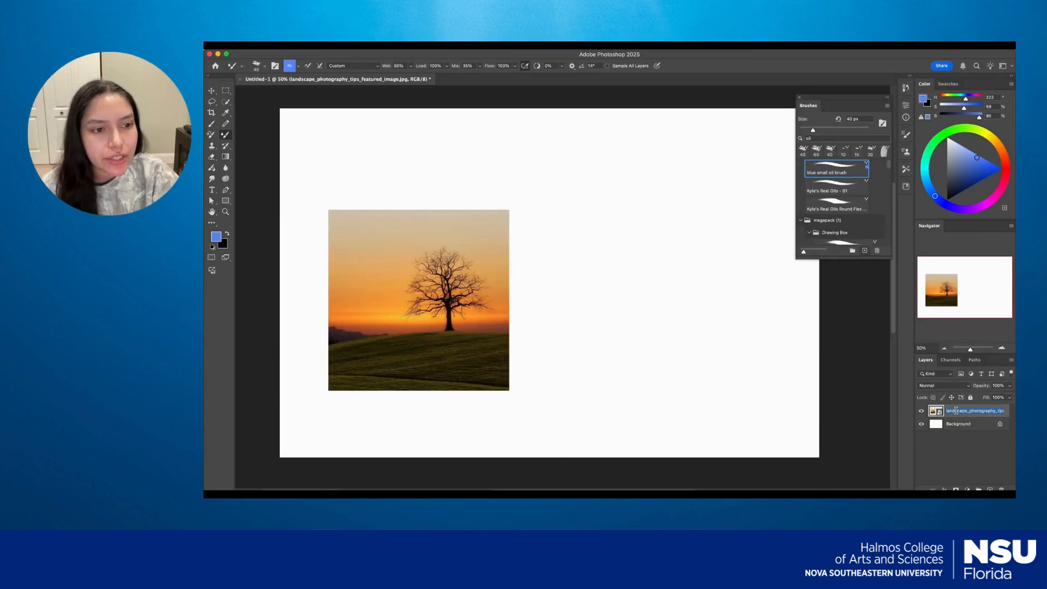
text(Ref)
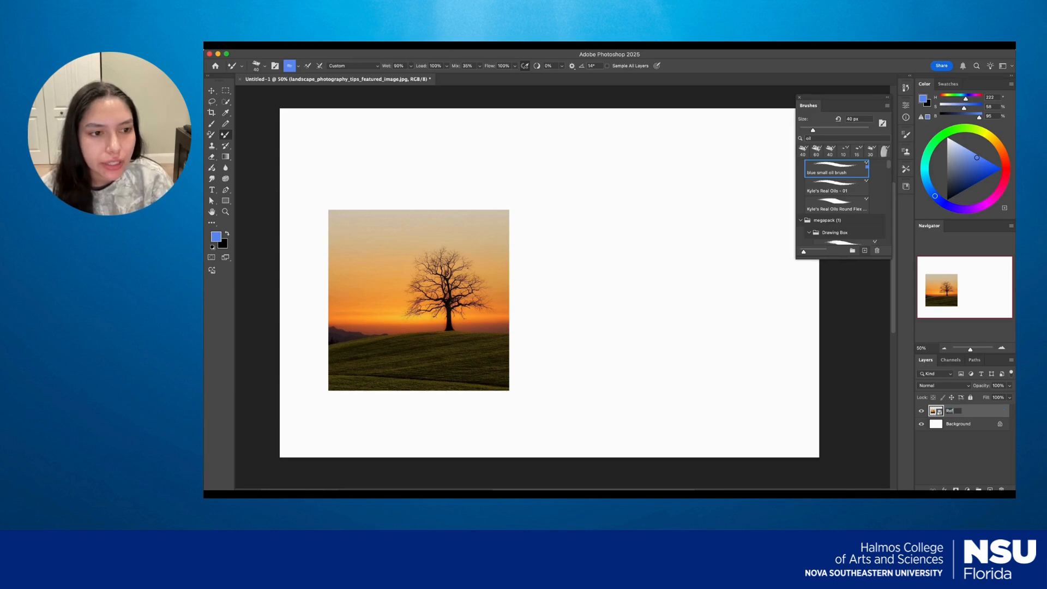
key(Return)
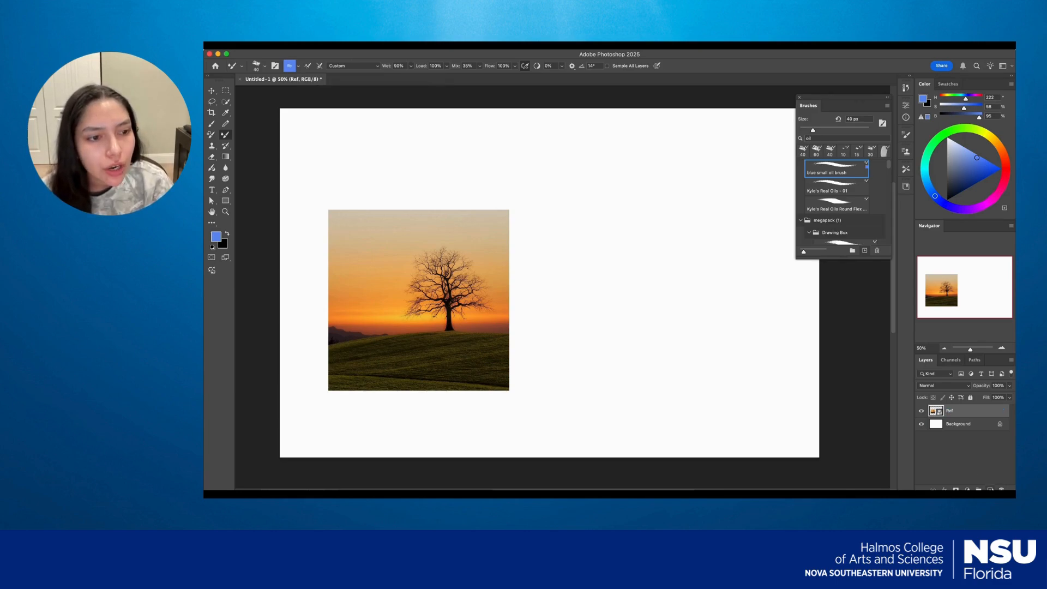
click(990, 490)
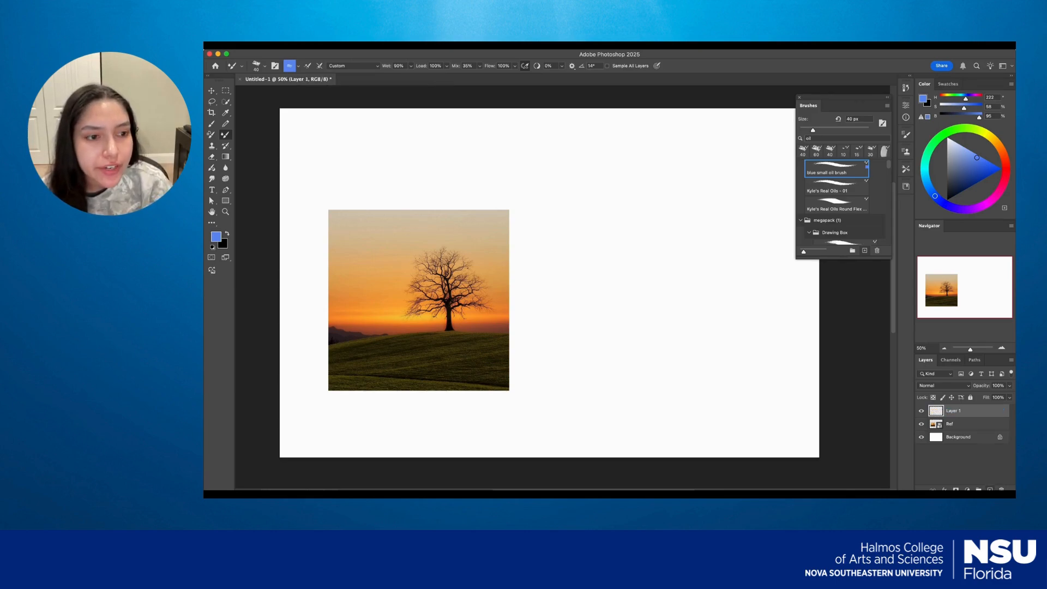
click(946, 426)
click(1010, 386)
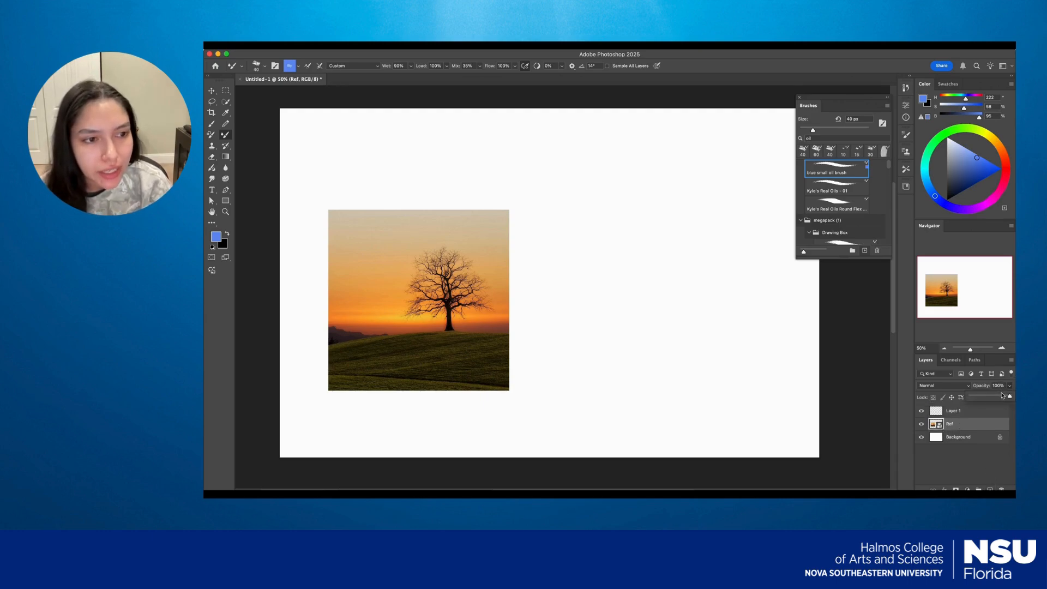
mouse_move(1009, 397)
mouse_down()
mouse_move(978, 399)
mouse_move(1009, 399)
mouse_up()
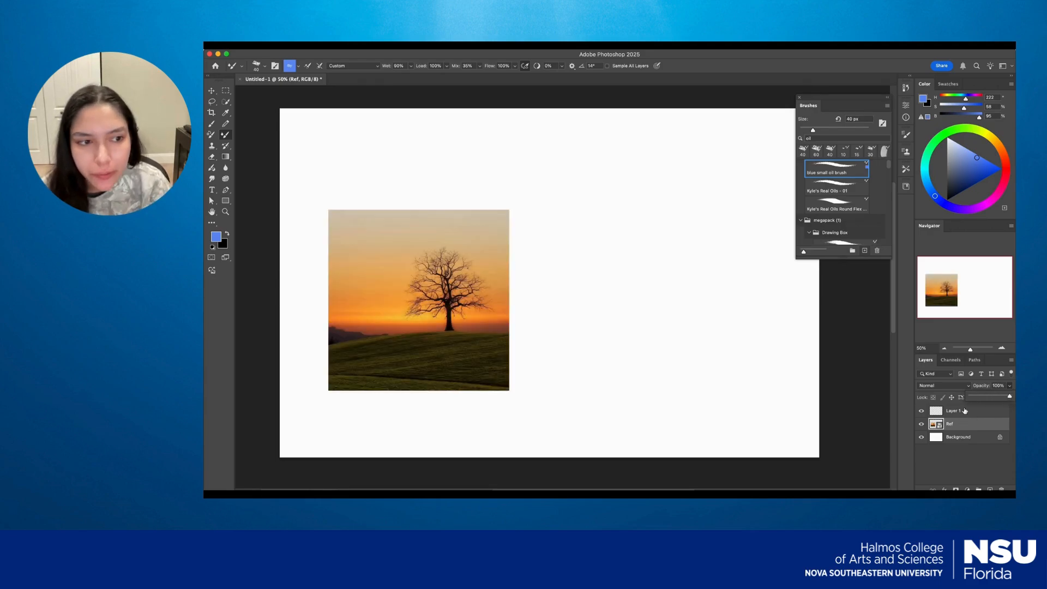
click(952, 411)
Sample the reddish-brown horizon color from the reference photo and switch to the Kyle's Real Oils - 01 brush.
scroll(568, 343, up, 1)
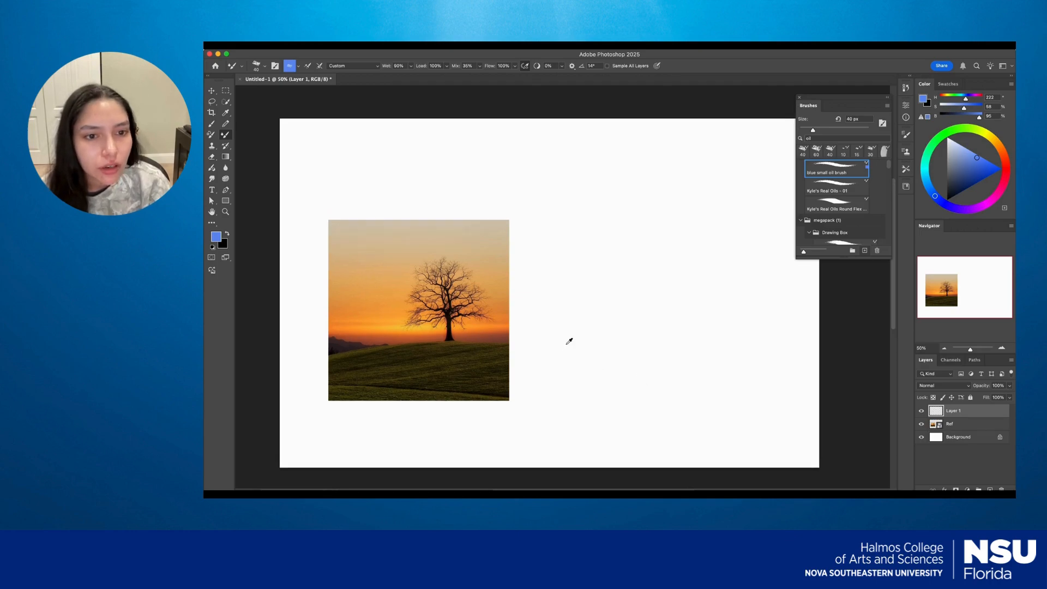
alt+click(489, 332)
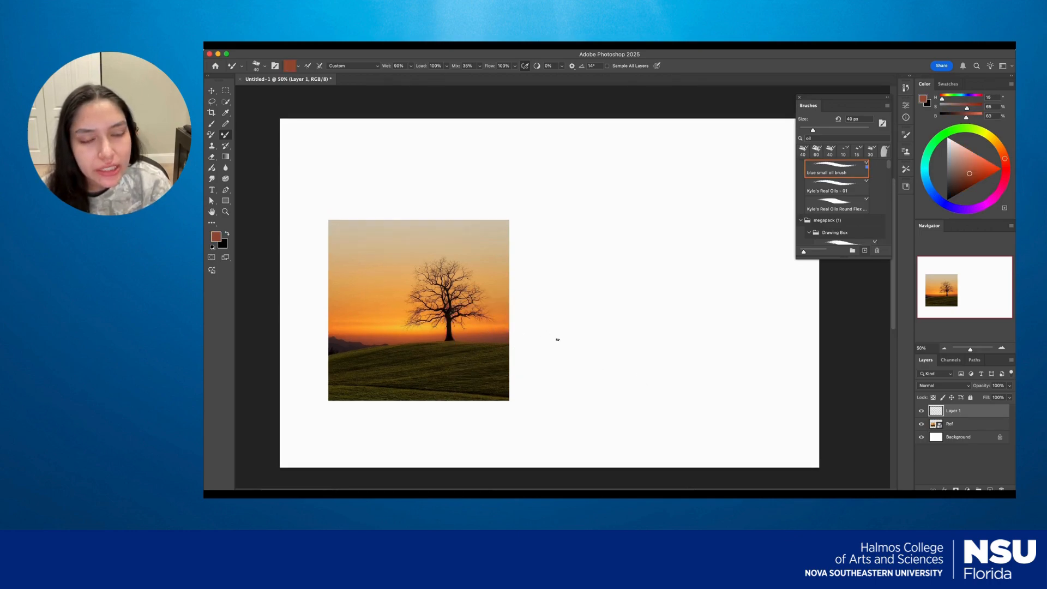
key(period)
alt+click(499, 341)
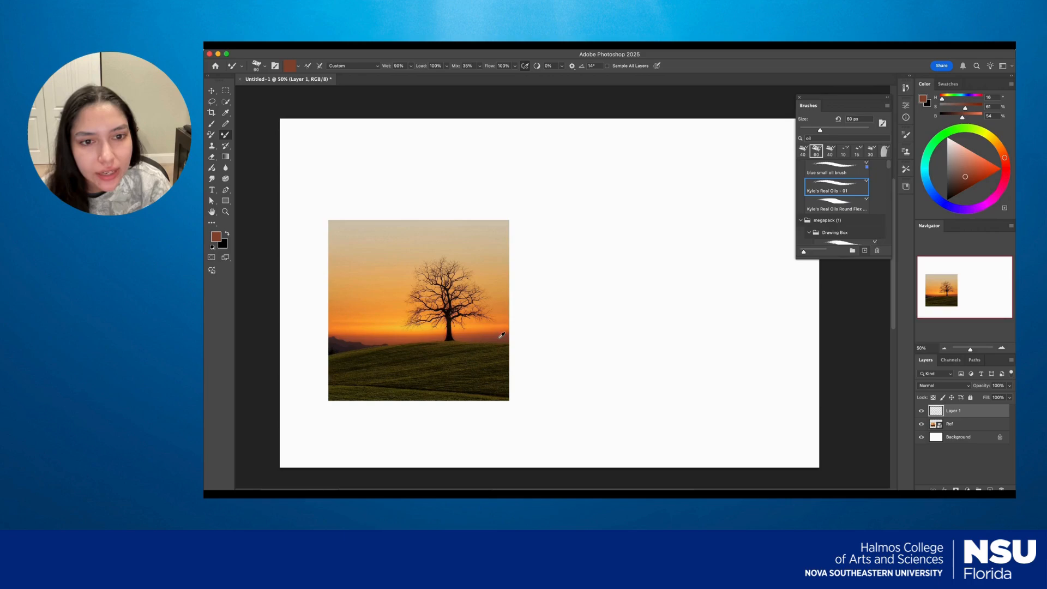
Search the brushes for "gou" and select the second Kyle's Paintbox - Gouache brush.
drag(835, 138, 800, 138)
text(go)
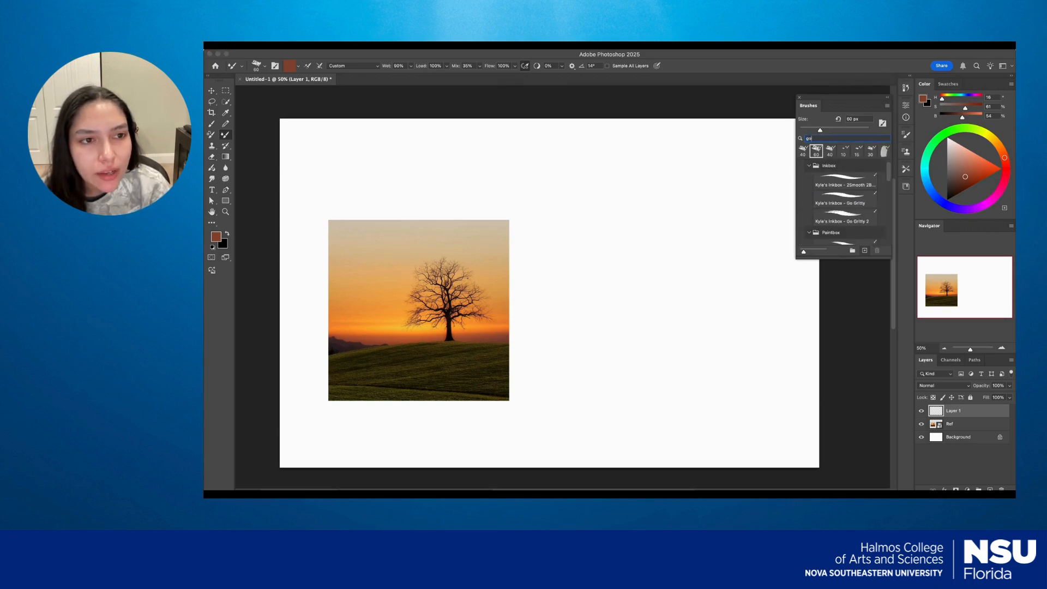
text(u)
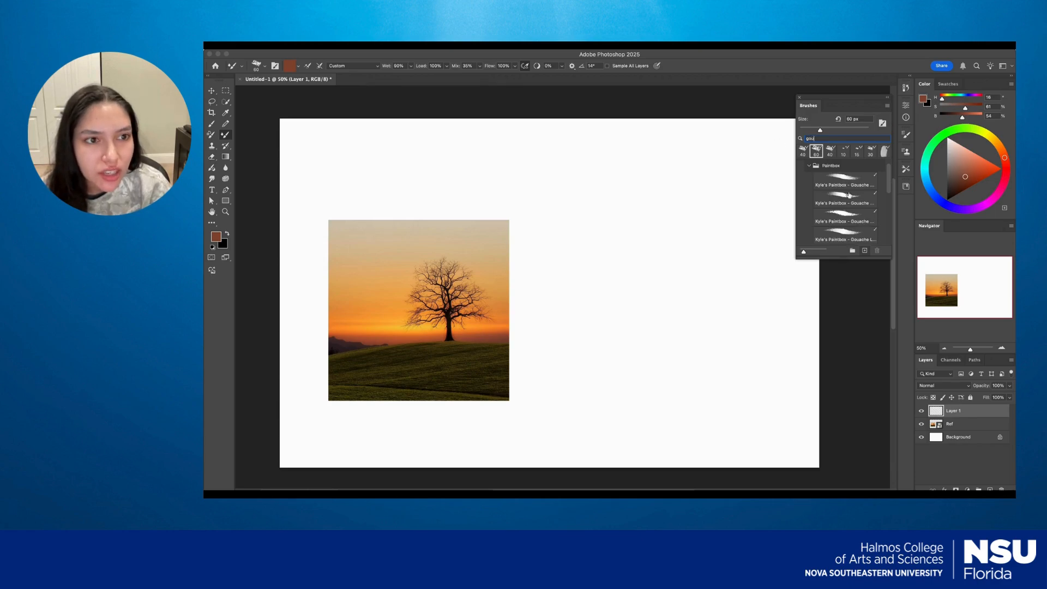
click(852, 201)
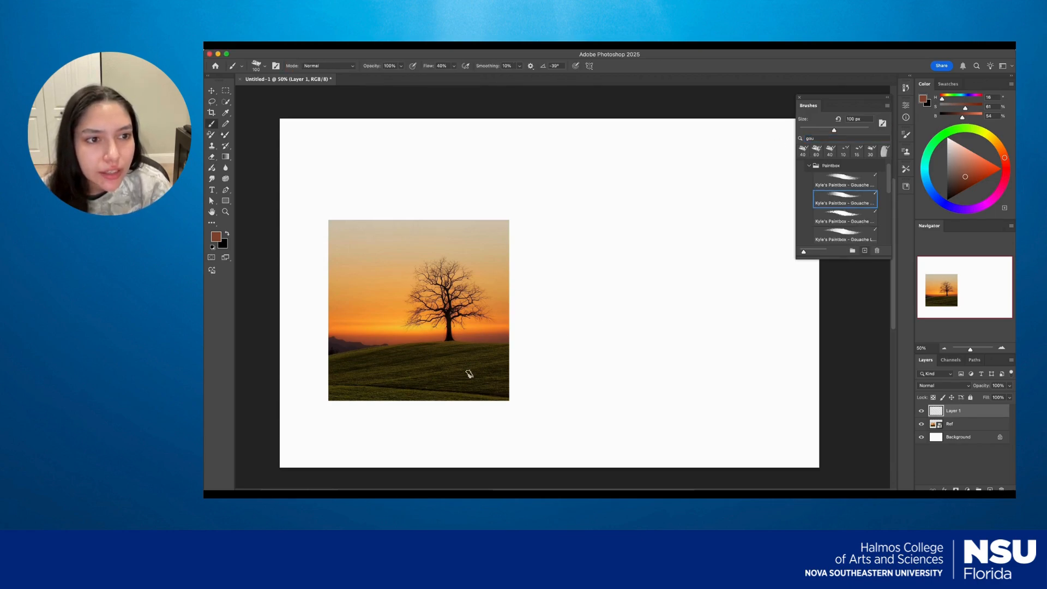
Paint reddish-brown and orange horizon bands beside the photo with colors sampled from it, and undo the black strokes over them.
alt+click(489, 337)
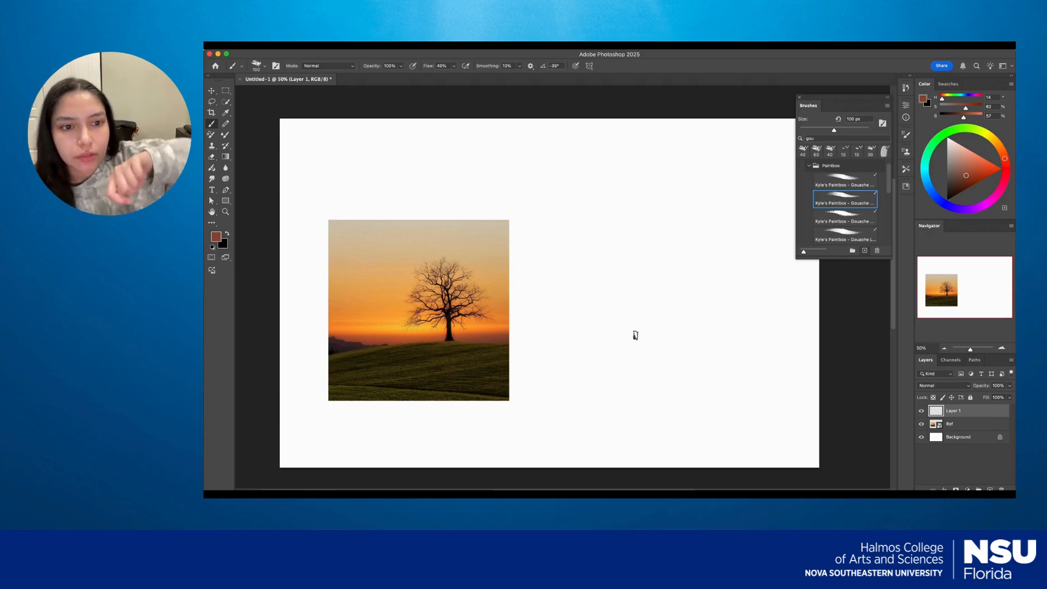
mouse_move(636, 338)
mouse_down()
mouse_move(739, 333)
mouse_move(613, 342)
mouse_move(712, 339)
mouse_move(585, 340)
mouse_move(720, 333)
mouse_move(611, 339)
mouse_move(651, 332)
mouse_move(496, 325)
mouse_move(737, 329)
mouse_move(612, 321)
mouse_move(701, 317)
mouse_move(688, 319)
mouse_move(694, 330)
mouse_move(598, 331)
mouse_move(744, 330)
mouse_move(608, 334)
mouse_move(732, 326)
mouse_move(713, 338)
mouse_up()
alt+click(494, 323)
key(x)
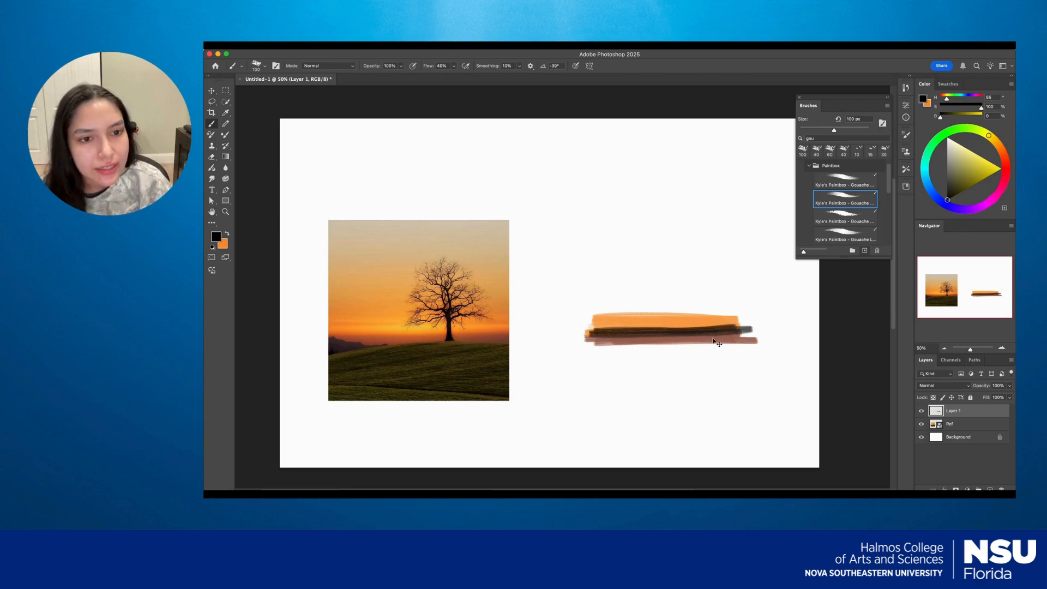
key(super+z)
Resample the horizon's reddish brown and blend the two bands by painting alternately with brown and orange along their seam.
alt+click(496, 337)
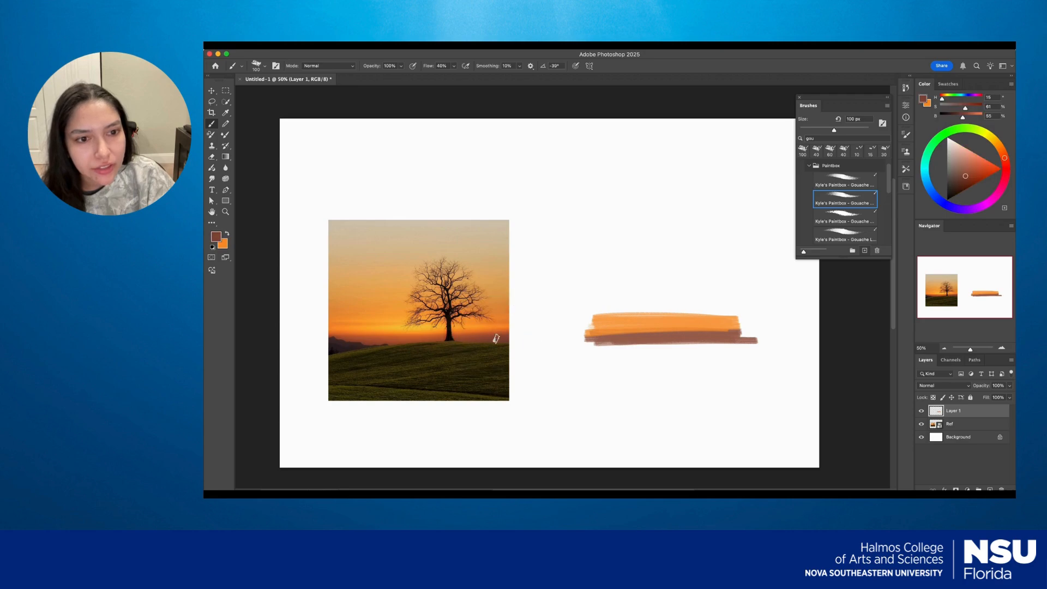
mouse_move(638, 334)
mouse_down()
mouse_move(695, 331)
mouse_move(592, 332)
mouse_move(719, 330)
mouse_move(588, 333)
mouse_up()
key(x)
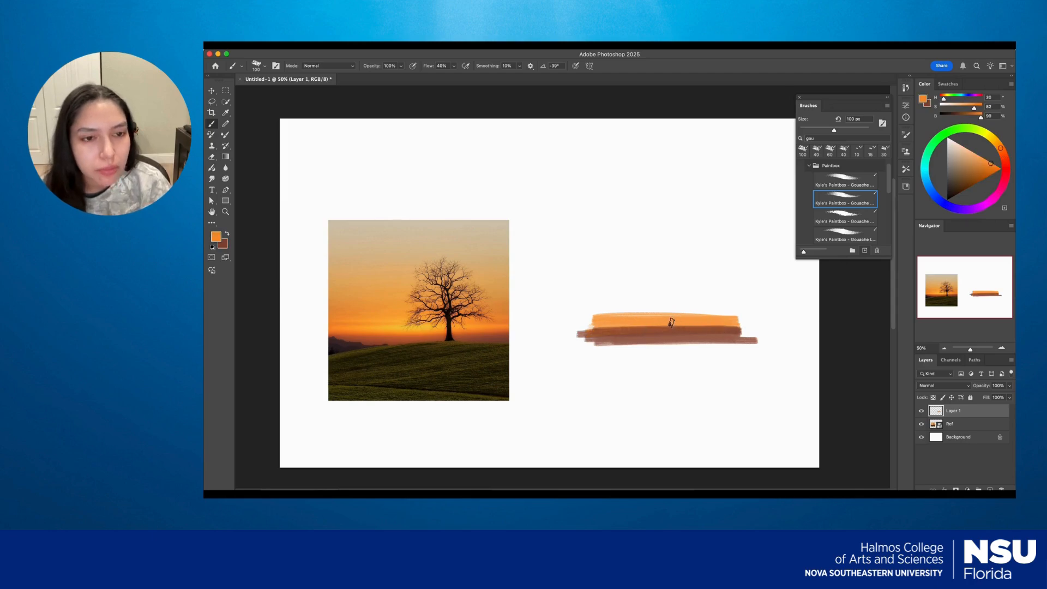
mouse_move(667, 323)
mouse_down()
mouse_move(607, 329)
mouse_move(735, 328)
mouse_move(665, 339)
mouse_move(635, 330)
mouse_move(665, 328)
mouse_move(608, 330)
mouse_up()
key(x)
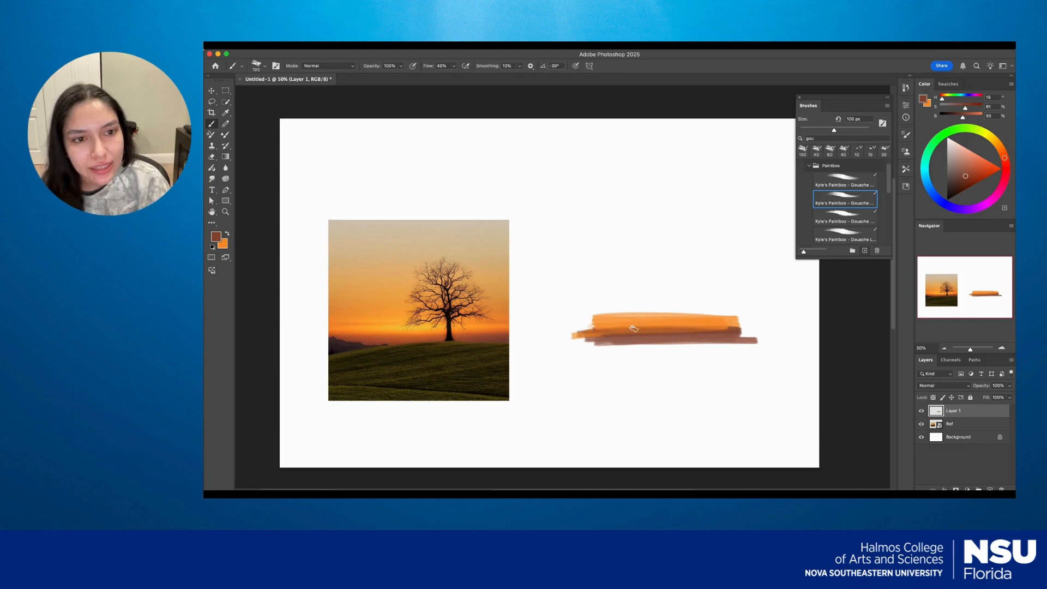
Sample the pale beige sky color, enlarge the brush to 400 px, and block in the upper sky above the orange band.
alt+click(496, 259)
drag(651, 223, 655, 221)
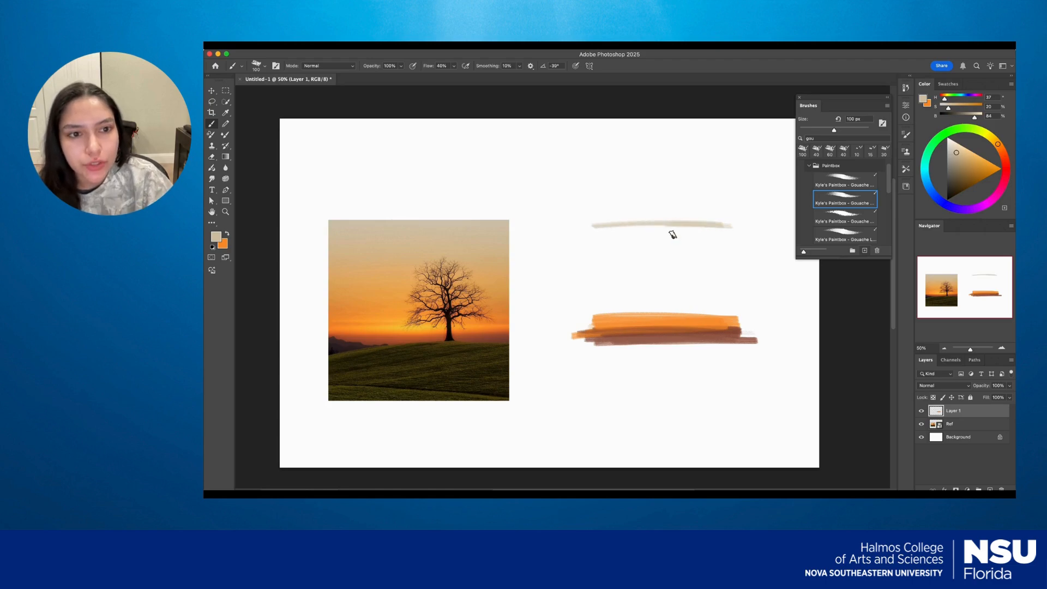
key(bracketright)
key(bracketright)
key(bracketright)
key(bracketright)
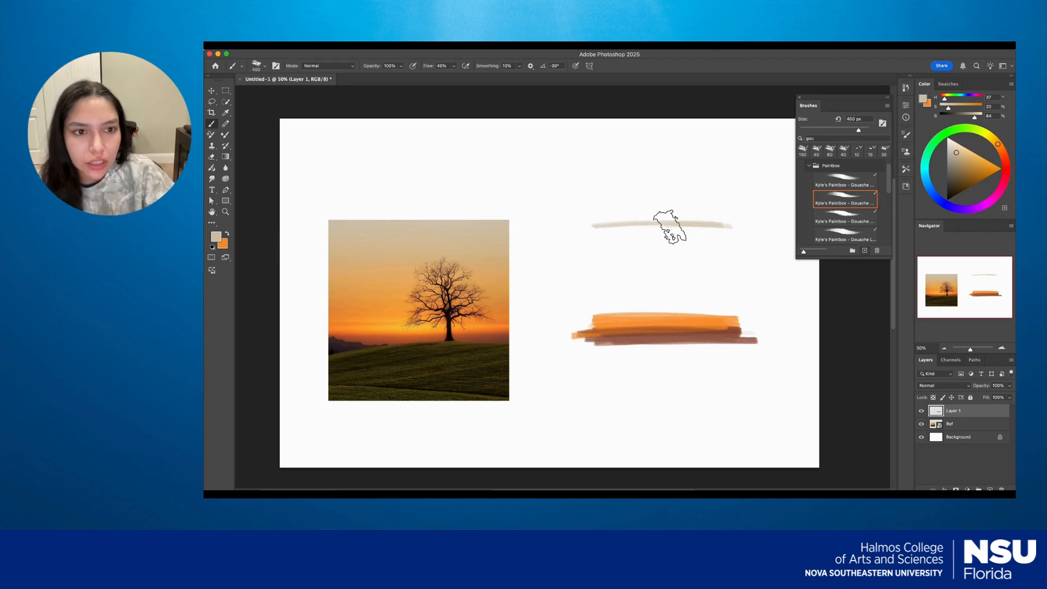
mouse_move(600, 233)
mouse_down()
mouse_move(743, 229)
mouse_move(606, 244)
mouse_move(722, 234)
mouse_move(728, 223)
mouse_move(736, 299)
mouse_move(715, 237)
mouse_move(702, 290)
mouse_move(691, 259)
mouse_move(669, 274)
mouse_move(660, 251)
mouse_move(645, 282)
mouse_move(637, 253)
mouse_move(631, 278)
mouse_move(618, 258)
mouse_move(600, 276)
mouse_move(594, 262)
mouse_move(589, 301)
mouse_move(730, 300)
mouse_move(601, 305)
mouse_move(681, 290)
mouse_move(609, 275)
mouse_move(704, 257)
mouse_move(597, 249)
mouse_move(622, 257)
mouse_up()
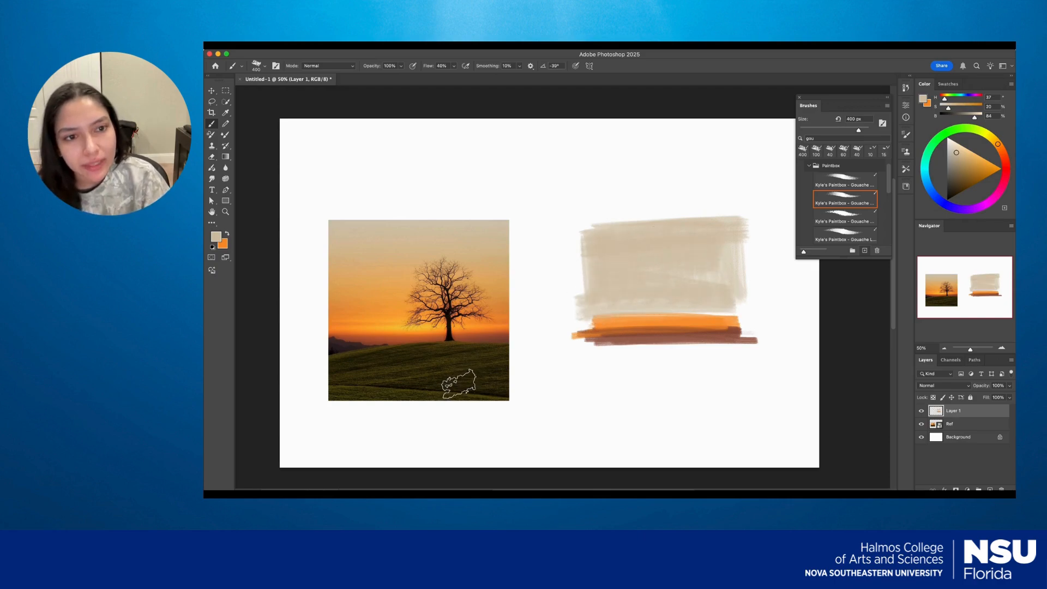
Sample the dark green of the photo's hill and block in the ground below the horizon bands with broad strokes.
alt+click(467, 380)
mouse_move(706, 386)
mouse_down()
mouse_move(731, 381)
mouse_move(656, 397)
mouse_move(737, 384)
mouse_move(618, 378)
mouse_move(710, 352)
mouse_move(613, 373)
mouse_up()
mouse_move(613, 409)
mouse_down()
mouse_move(732, 415)
mouse_move(596, 403)
mouse_move(698, 401)
mouse_up()
mouse_move(621, 352)
mouse_down()
mouse_move(577, 334)
mouse_move(650, 341)
mouse_move(584, 358)
mouse_up()
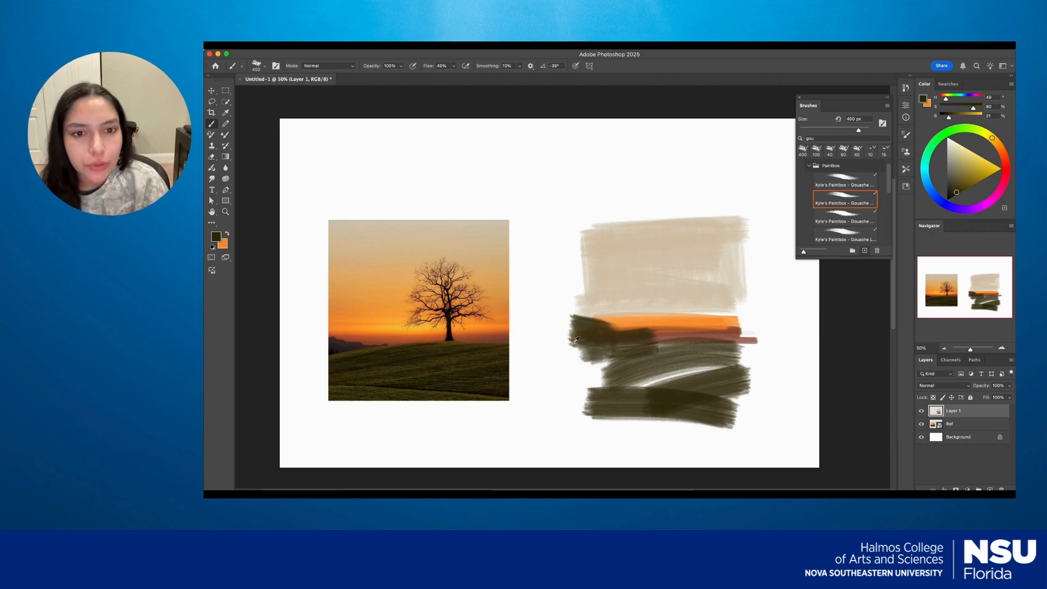
key(x)
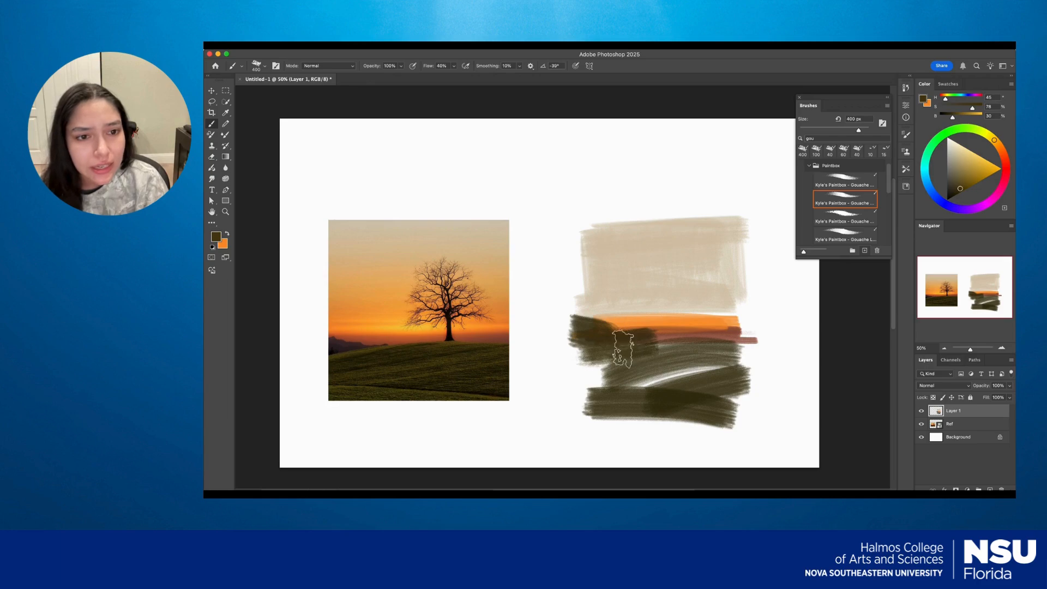
mouse_move(595, 356)
mouse_down()
mouse_move(631, 352)
mouse_move(574, 358)
mouse_move(631, 355)
mouse_up()
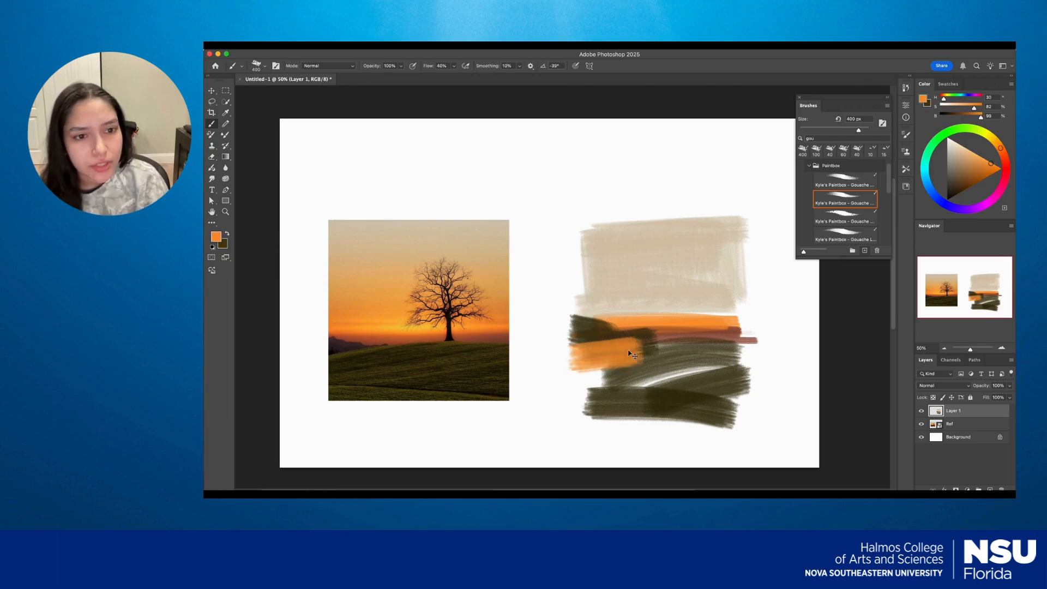
key(super+z)
Sample olive and dark green tones from the photo's hill and fill the gaps in the painted ground with them.
alt+click(347, 345)
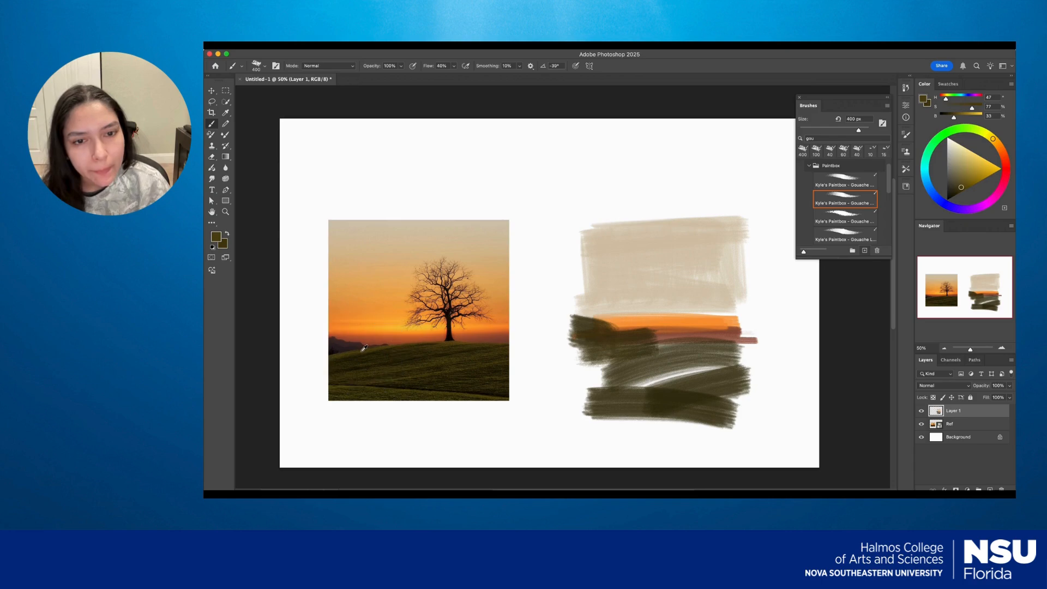
key(x)
mouse_move(590, 358)
mouse_down()
mouse_move(641, 341)
mouse_move(574, 359)
mouse_move(643, 350)
mouse_move(590, 360)
mouse_move(679, 359)
mouse_move(675, 394)
mouse_move(641, 381)
mouse_move(736, 367)
mouse_move(623, 377)
mouse_up()
alt+click(418, 387)
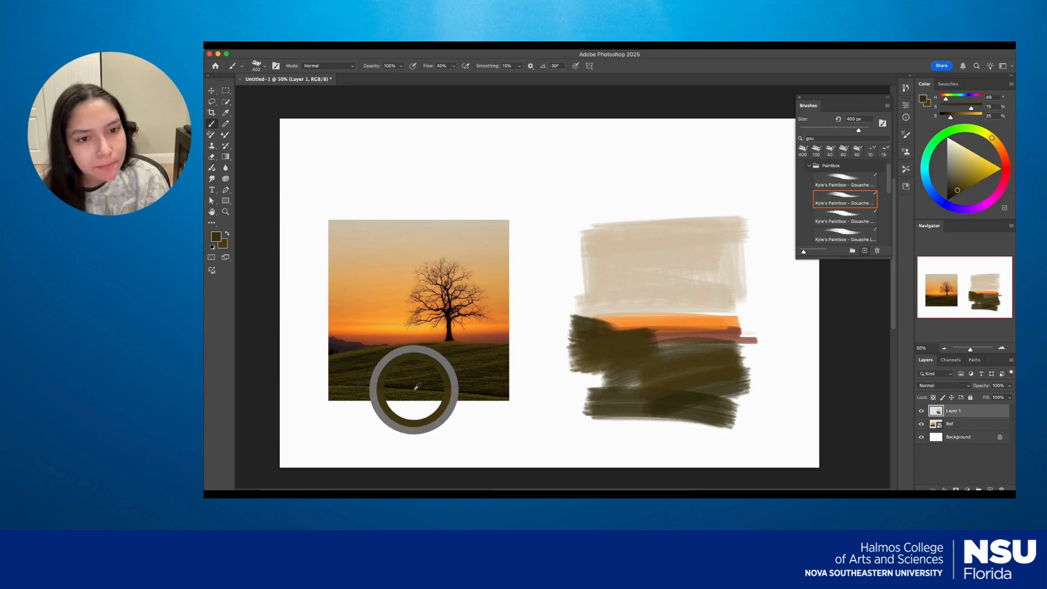
key(x)
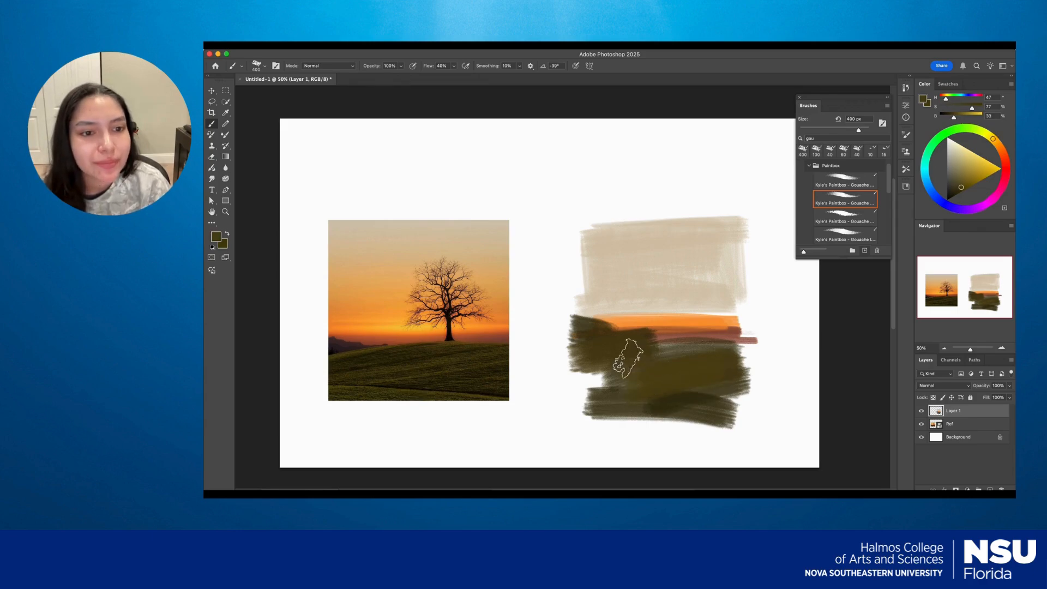
drag(662, 338, 654, 351)
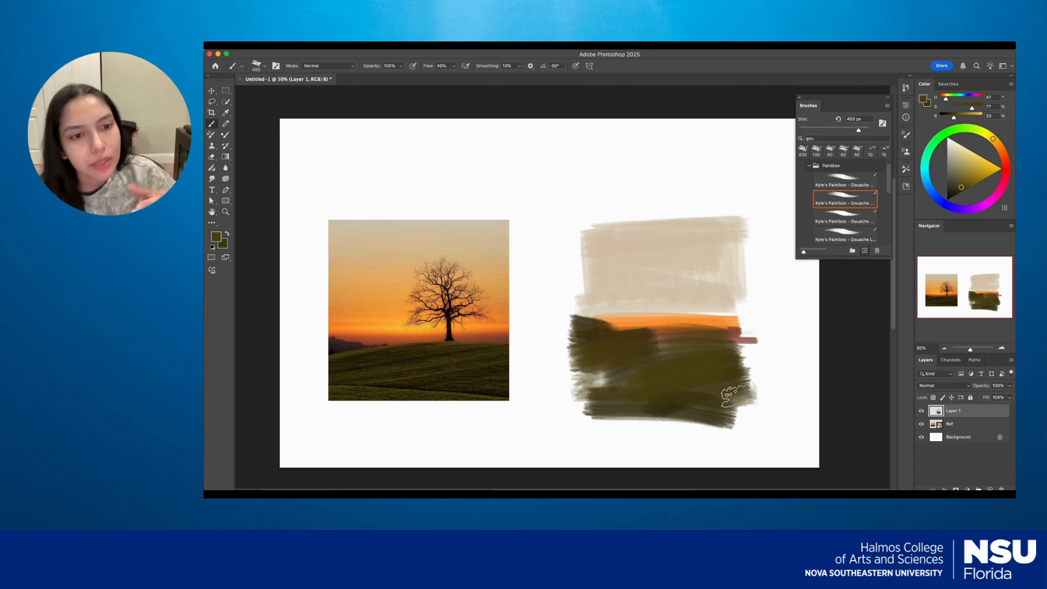
Sample the near-black tree trunk color, reduce the brush to 100 px, and paint a trunk with branches rising from the hill.
alt+click(452, 332)
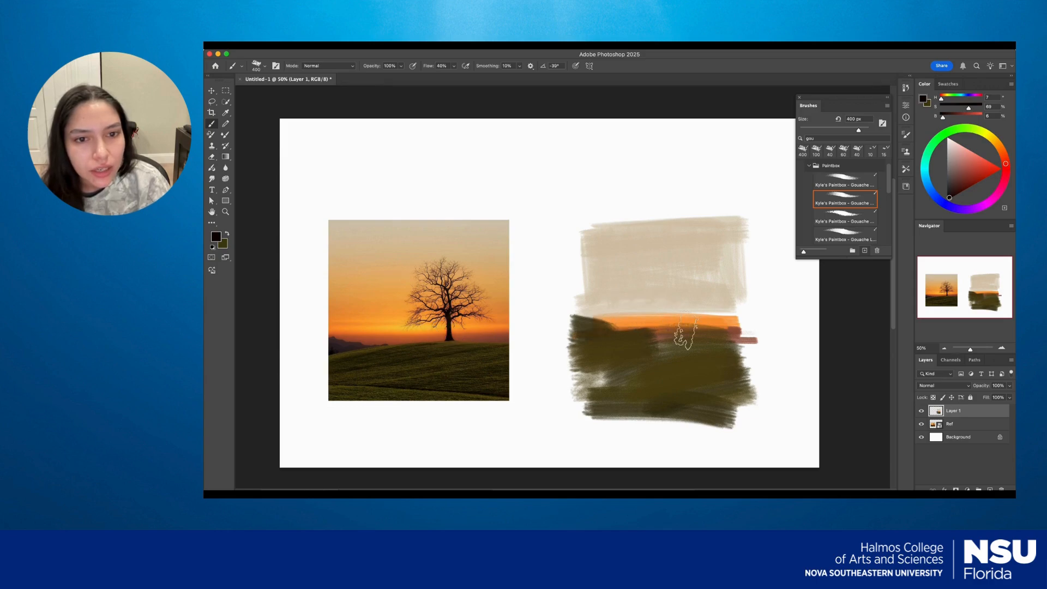
key(bracketleft)
key(bracketleft)
key(bracketleft)
mouse_move(693, 312)
mouse_down()
mouse_move(695, 335)
mouse_move(691, 291)
mouse_move(707, 263)
mouse_up()
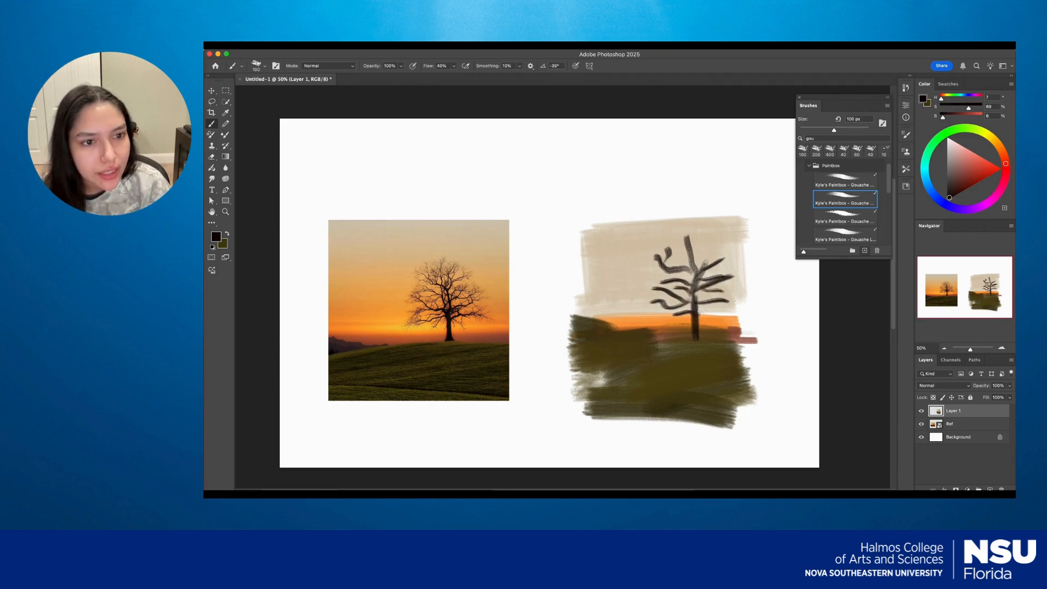
Sample the light orange of the photo's sky, enlarge the brush to 600 px, and brush it over the lower sky around the tree.
alt+click(382, 300)
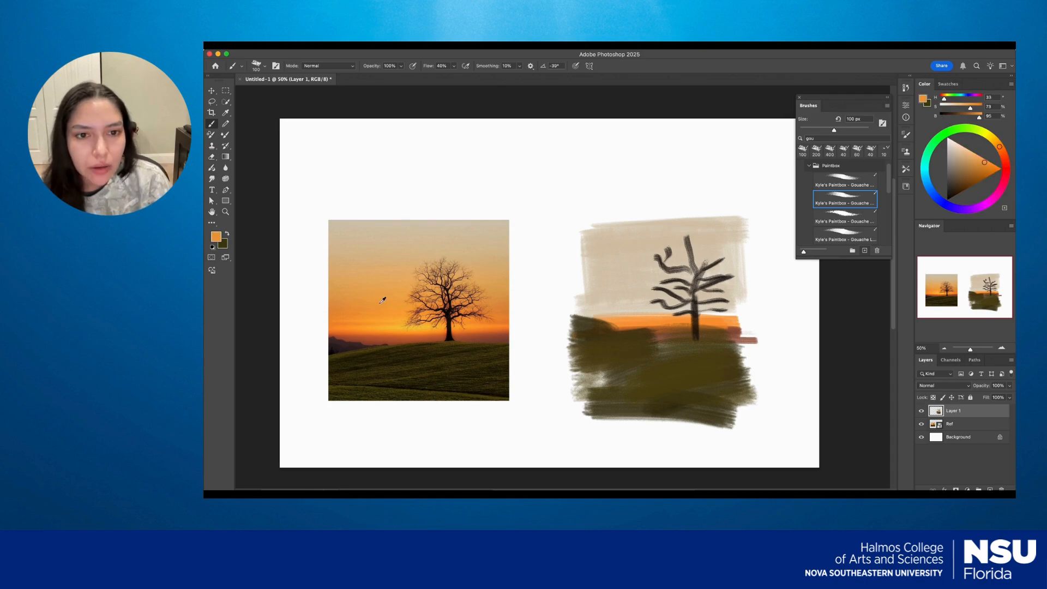
key(x)
key(bracketright)
key(bracketright)
key(bracketright)
key(bracketright)
key(bracketright)
key(bracketright)
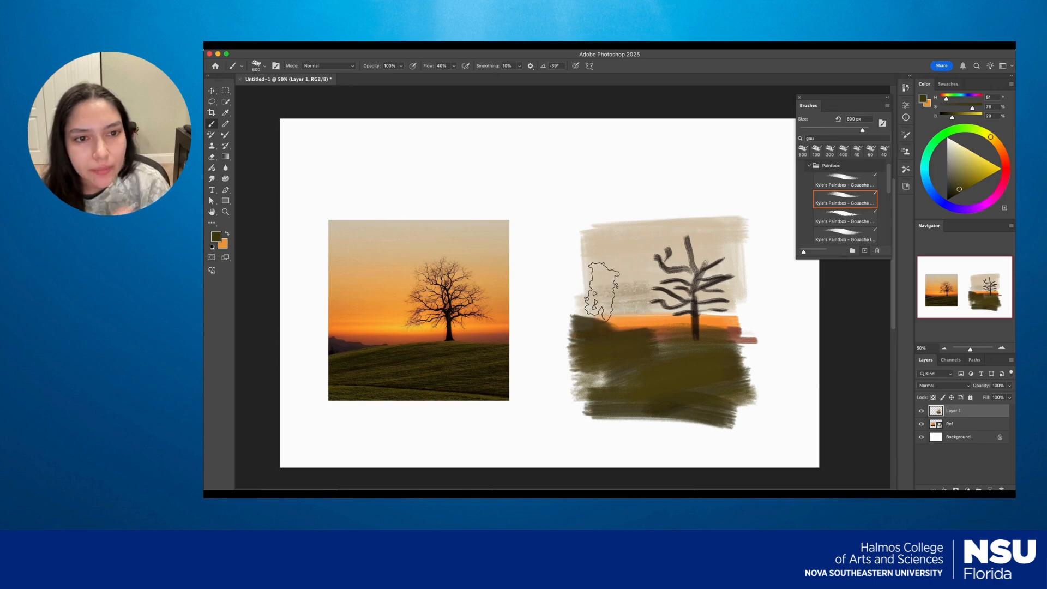
key(x)
mouse_move(568, 298)
mouse_down()
mouse_move(657, 298)
mouse_move(589, 290)
mouse_move(665, 279)
mouse_move(592, 273)
mouse_move(640, 298)
mouse_up()
mouse_move(741, 309)
mouse_down()
mouse_move(725, 289)
mouse_move(676, 306)
mouse_move(655, 298)
mouse_move(709, 305)
mouse_up()
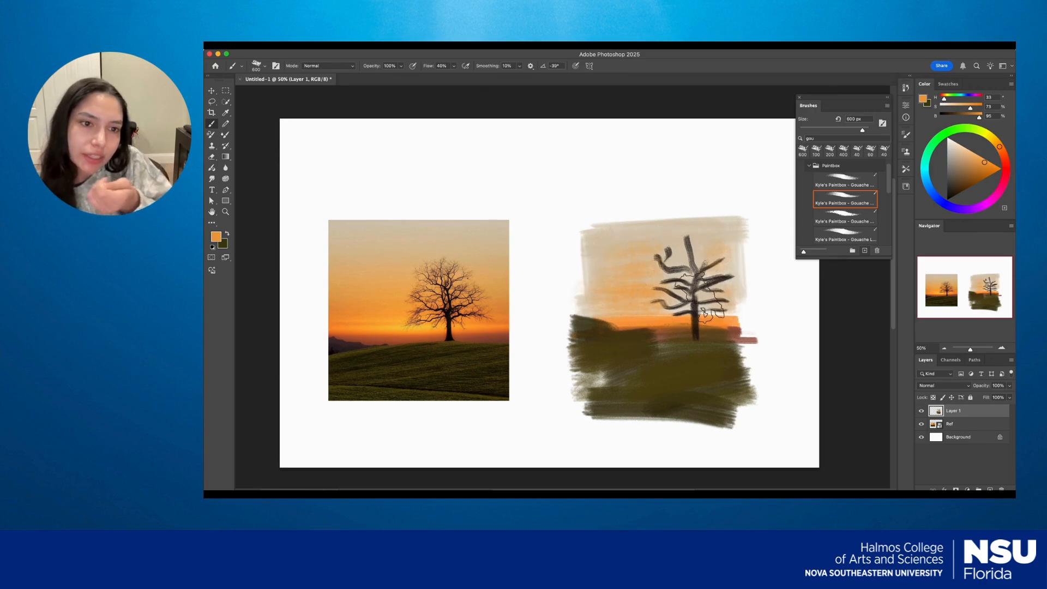
Add a new layer above the painting and brush orange strokes across the painted hill.
click(990, 489)
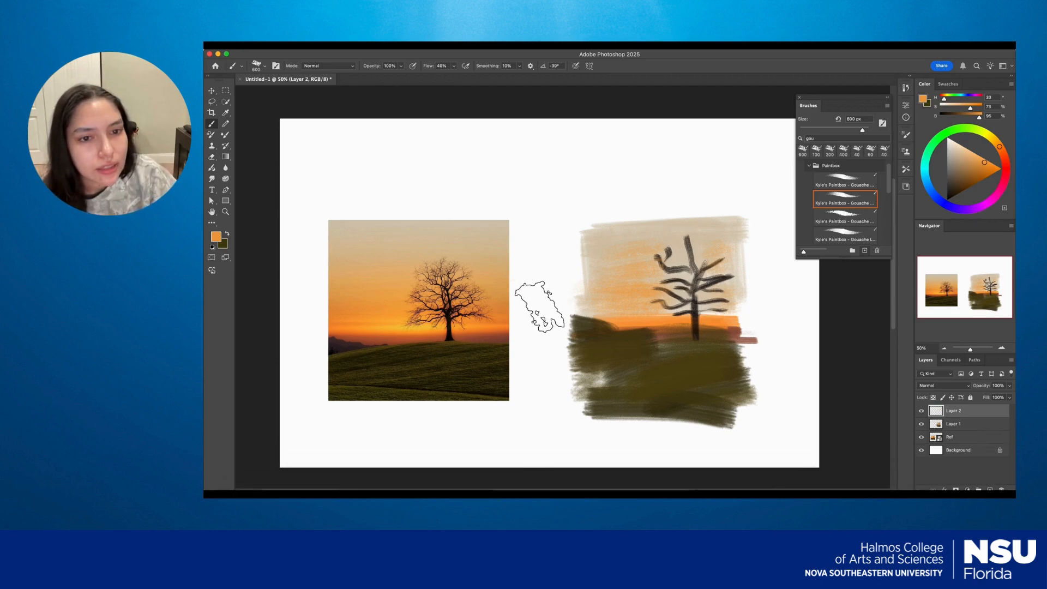
mouse_move(569, 425)
mouse_down()
mouse_move(729, 346)
mouse_move(797, 334)
mouse_up()
Toggle the visibility of the orange stroke layer several times and leave it hidden.
click(922, 411)
click(922, 411)
click(922, 411)
click(922, 410)
click(921, 411)
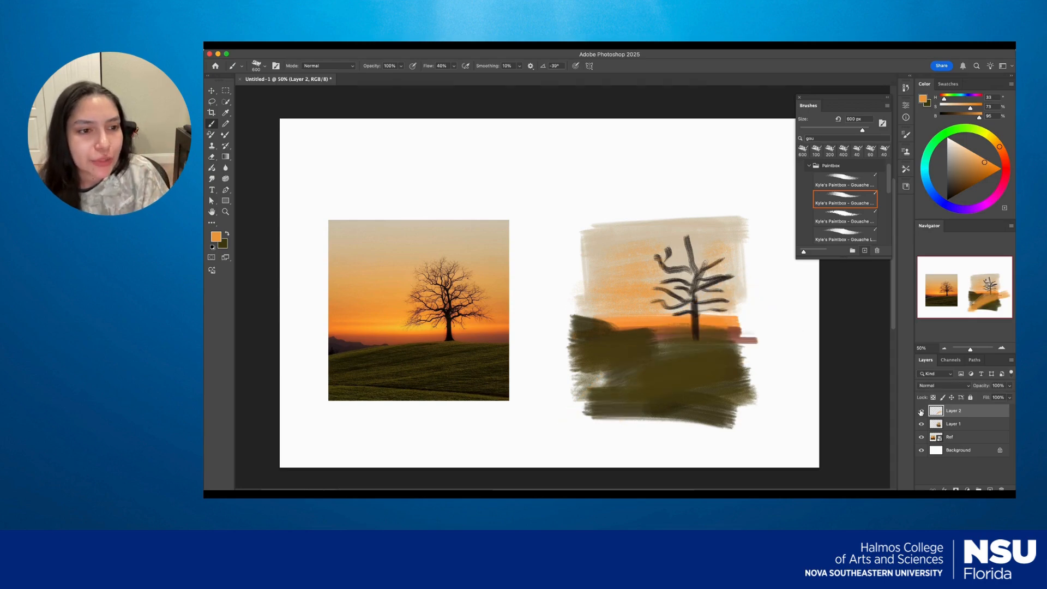
Sample dark olive and brown tones from the photo's hill and toggle the hidden orange stroke layer's visibility.
alt+click(380, 347)
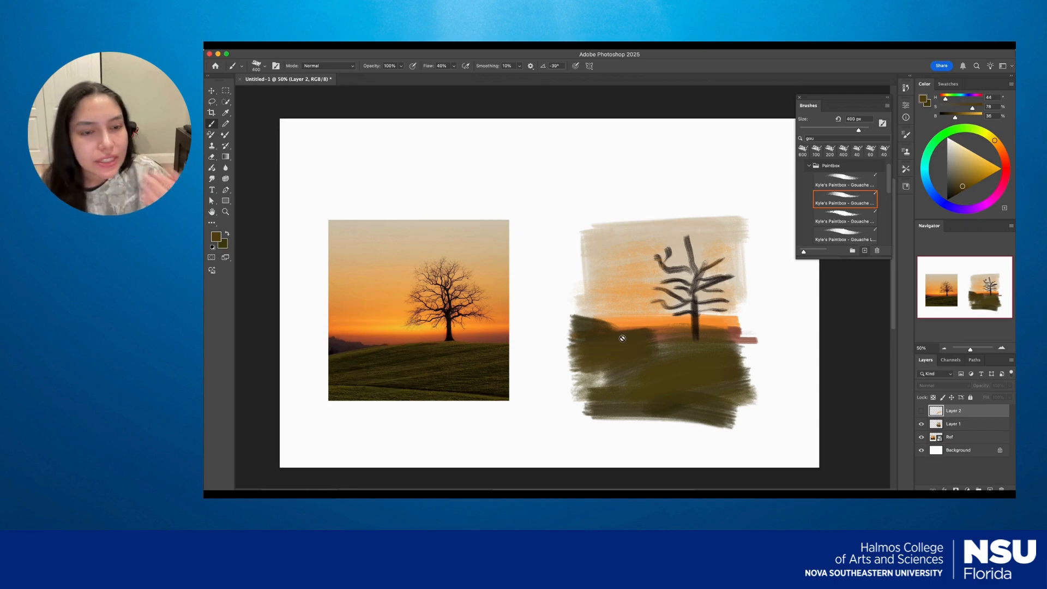
alt+click(438, 342)
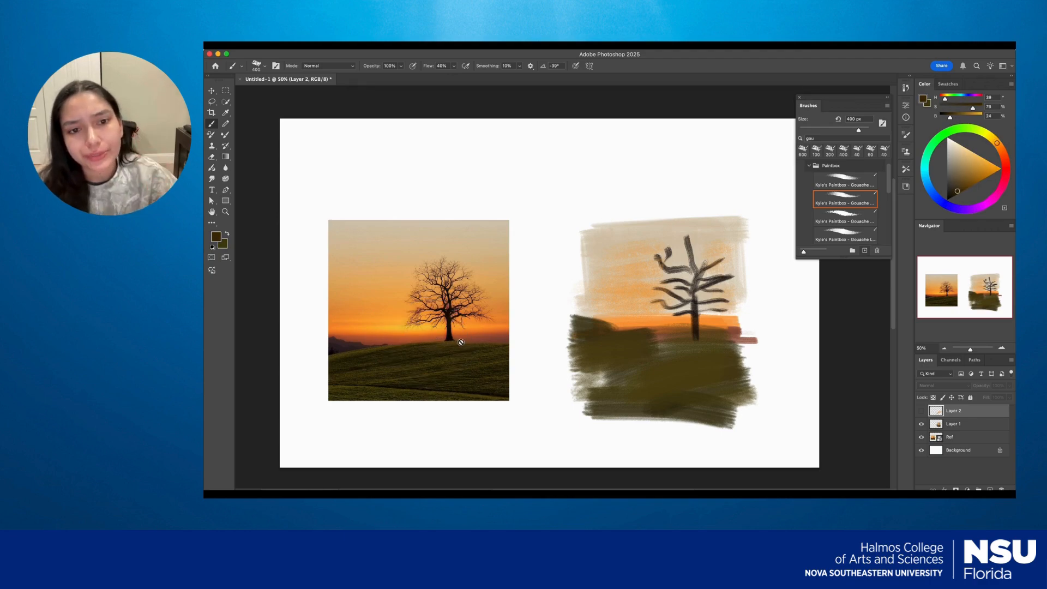
click(921, 412)
click(921, 411)
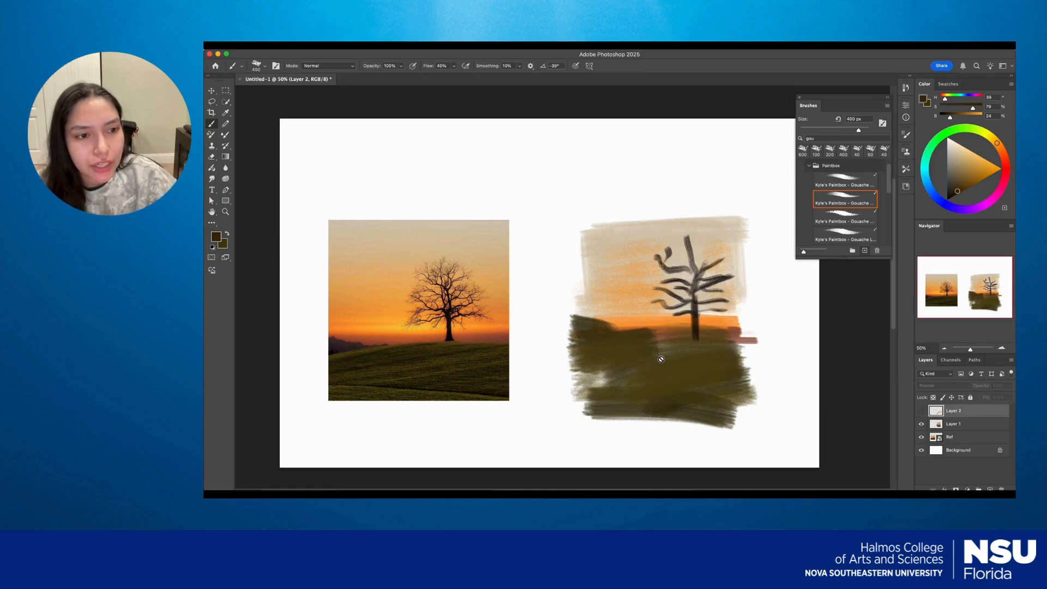
Undo the orange strokes across the painted hill and keep an empty layer above the painting.
key(super+z)
key(super+z)
key(super+z)
key(super+z)
key(super+z)
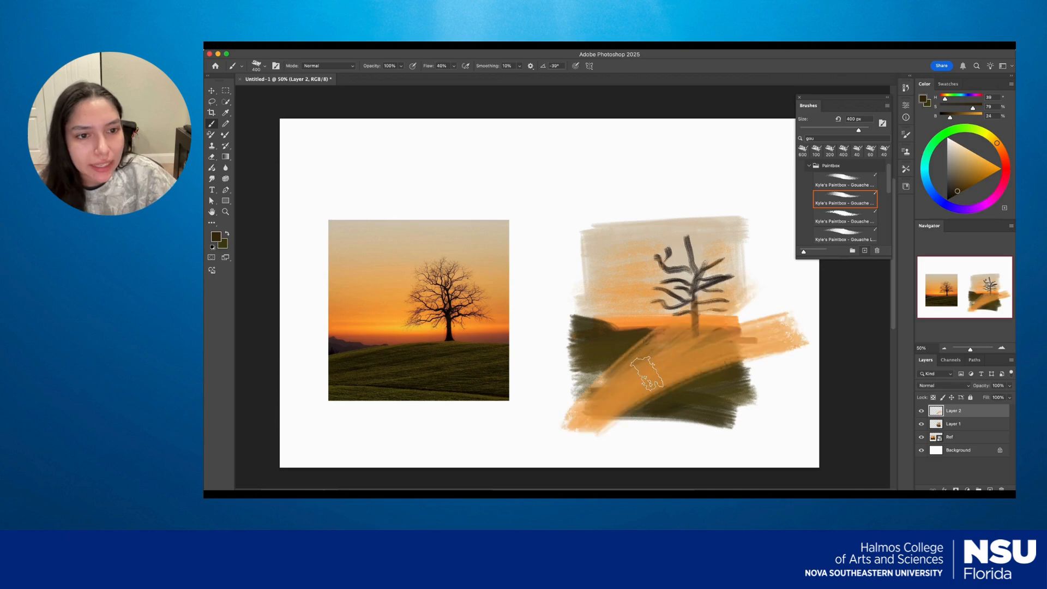
click(990, 490)
Sample the olive brown below the photo's tree, reduce the brush to 175 px, and paint short strokes on the hill on Layer 2.
alt+click(456, 340)
key(bracketleft)
key(bracketleft)
key(bracketleft)
key(bracketleft)
drag(693, 340, 708, 351)
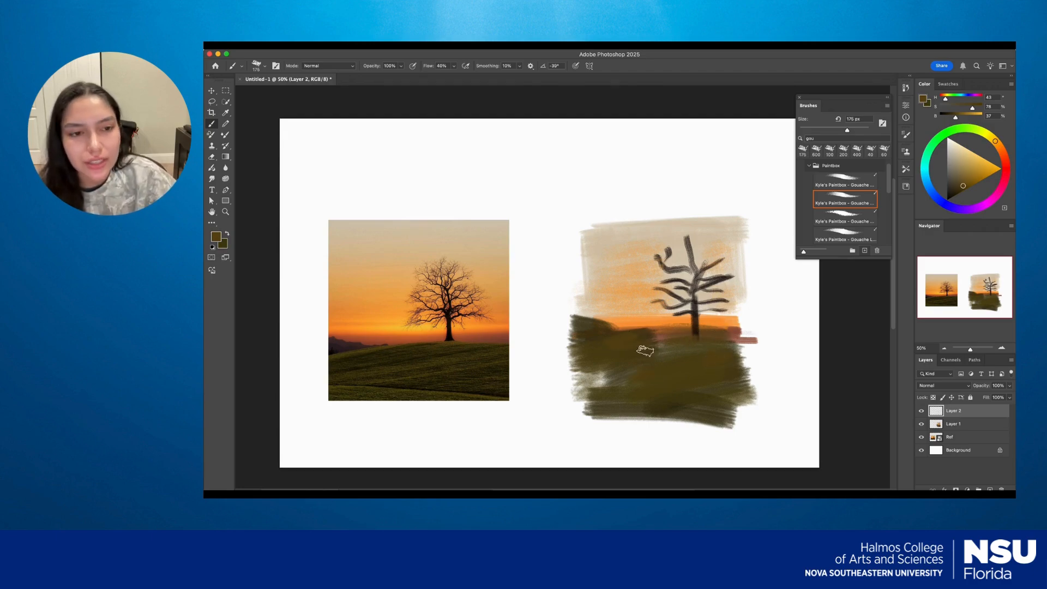
Move the painting on Layer 1 over the reference photo, leaving the Layer 2 strokes in place, and undo the move.
scroll(644, 351, down, 3)
scroll(742, 295, up, 3)
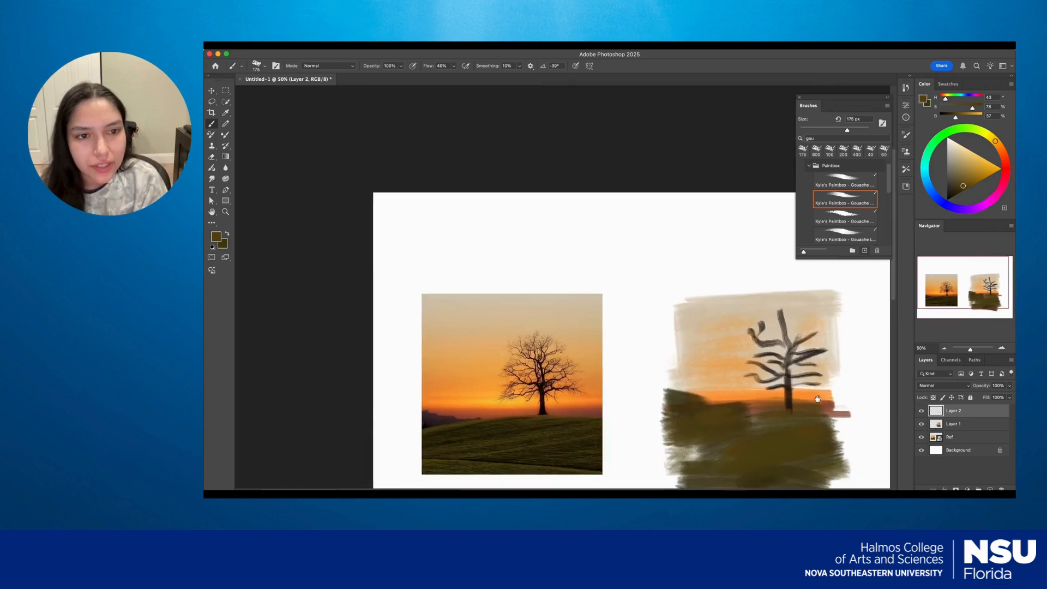
key(v)
click(772, 329)
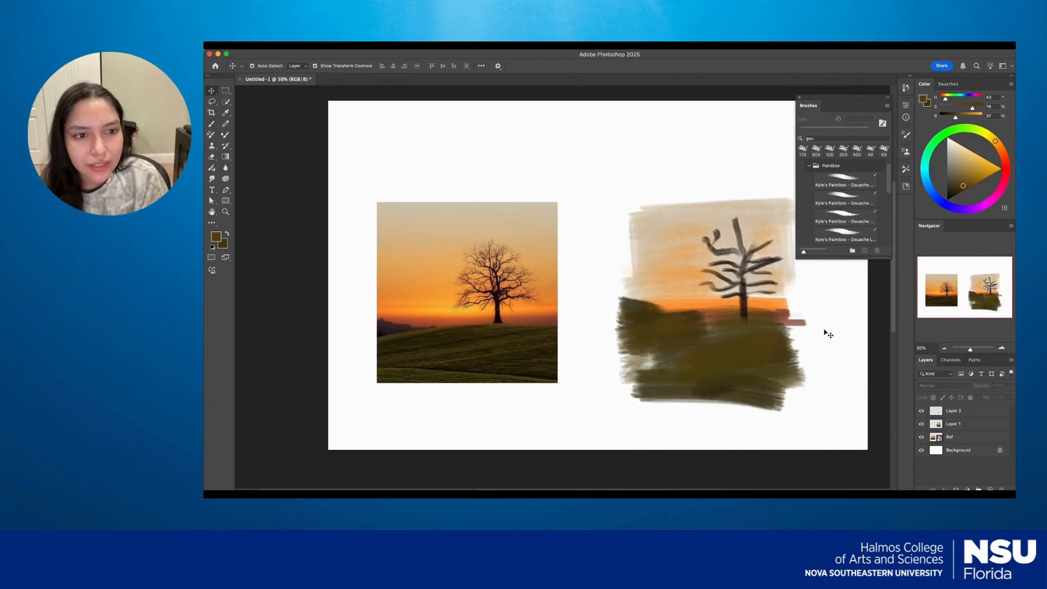
mouse_move(793, 373)
mouse_down()
mouse_move(780, 324)
mouse_move(779, 352)
mouse_move(680, 300)
mouse_move(432, 302)
mouse_move(712, 353)
mouse_move(549, 326)
mouse_up()
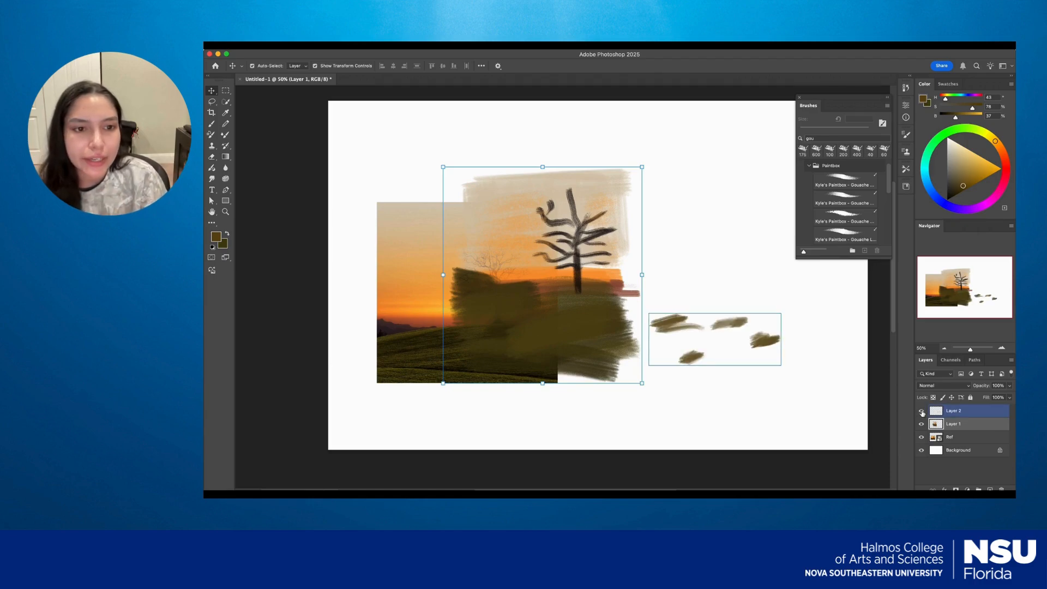
key(super+z)
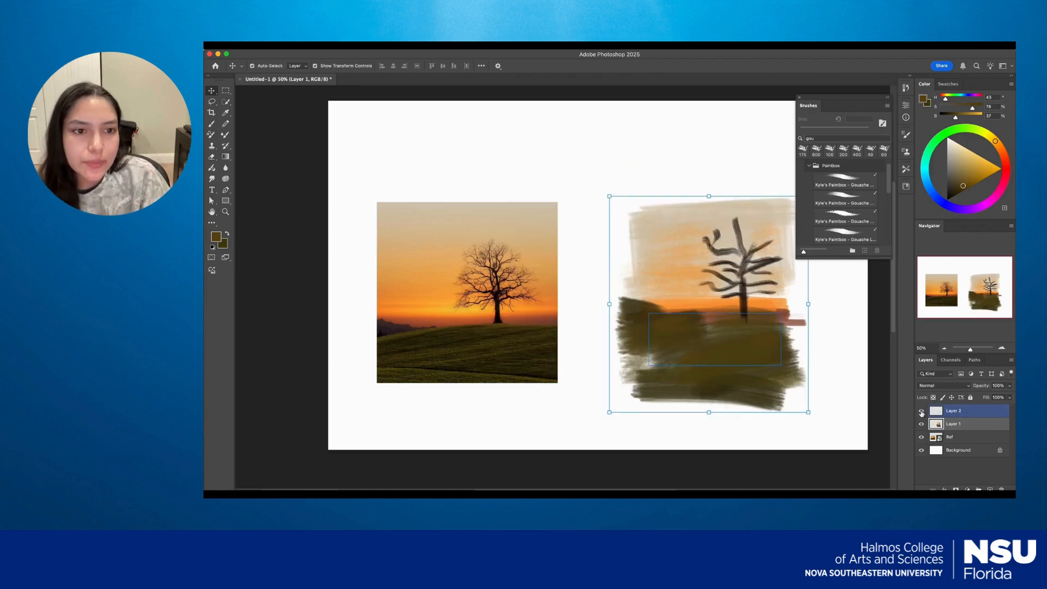
Select Layer 1 and Layer 2 and group them as "Painting".
click(963, 412)
scroll(849, 423, right, 4)
click(851, 424)
click(972, 425)
shift+click(964, 411)
right_click(964, 415)
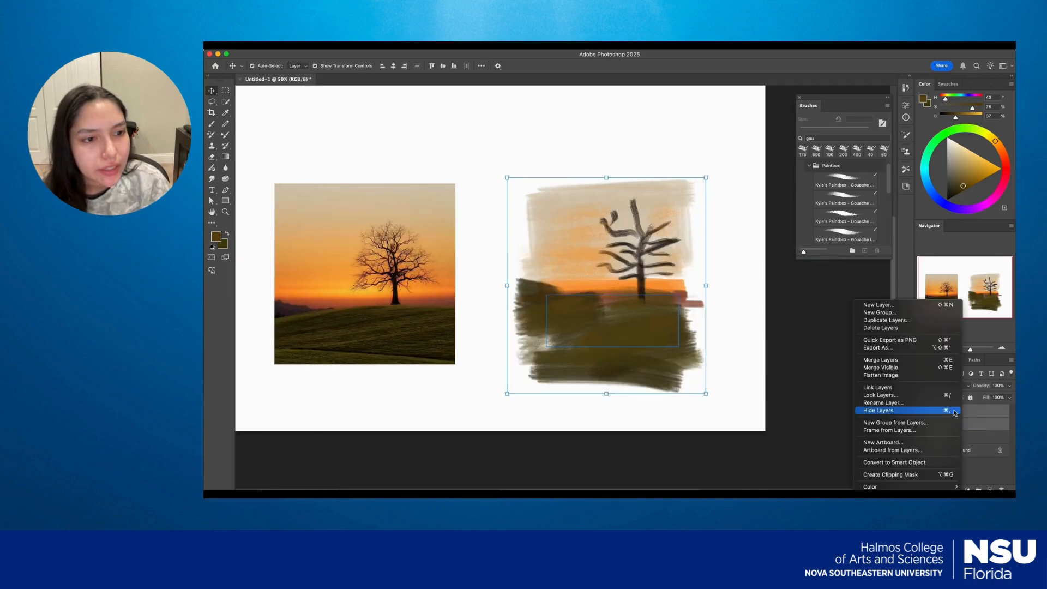
click(920, 424)
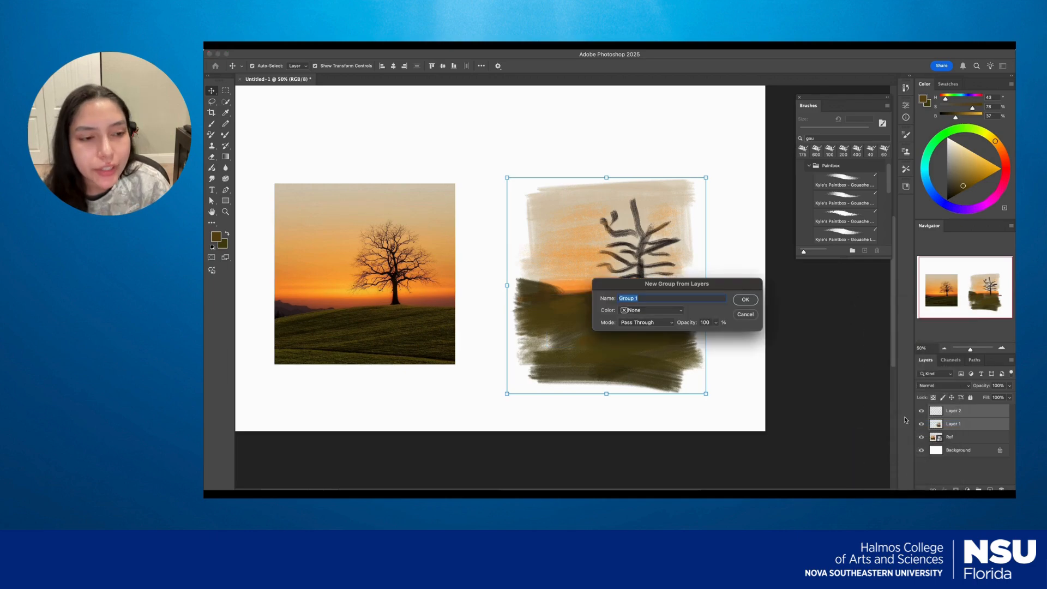
scroll(818, 360, right, 10)
text(Painting)
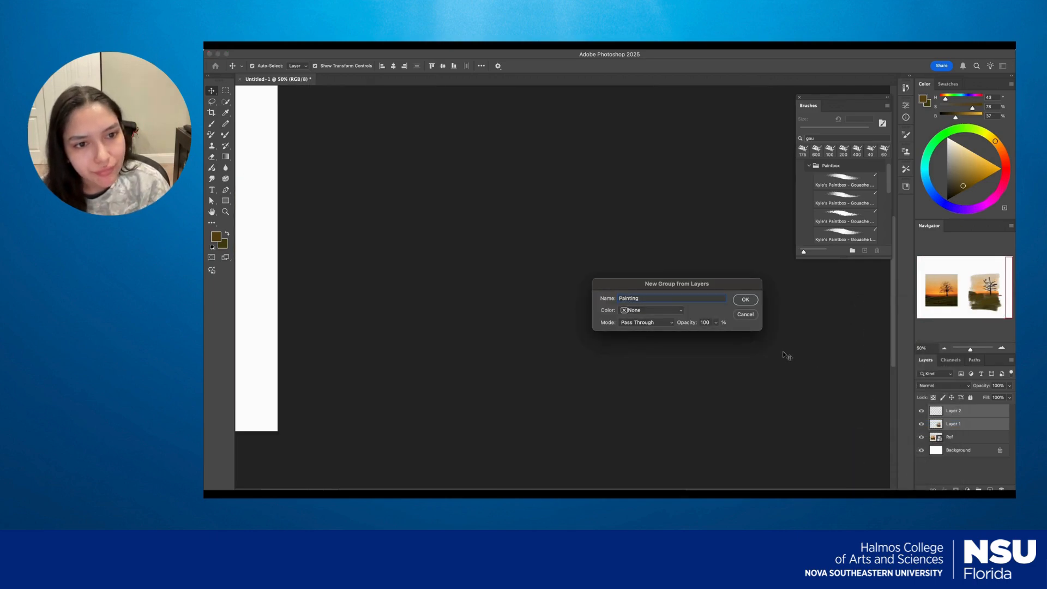
click(743, 300)
Toggle the visibility of the Painting group and expand it to show its layers.
mouse_move(463, 298)
mouse_down()
mouse_move(622, 311)
mouse_move(725, 294)
mouse_move(505, 216)
mouse_up()
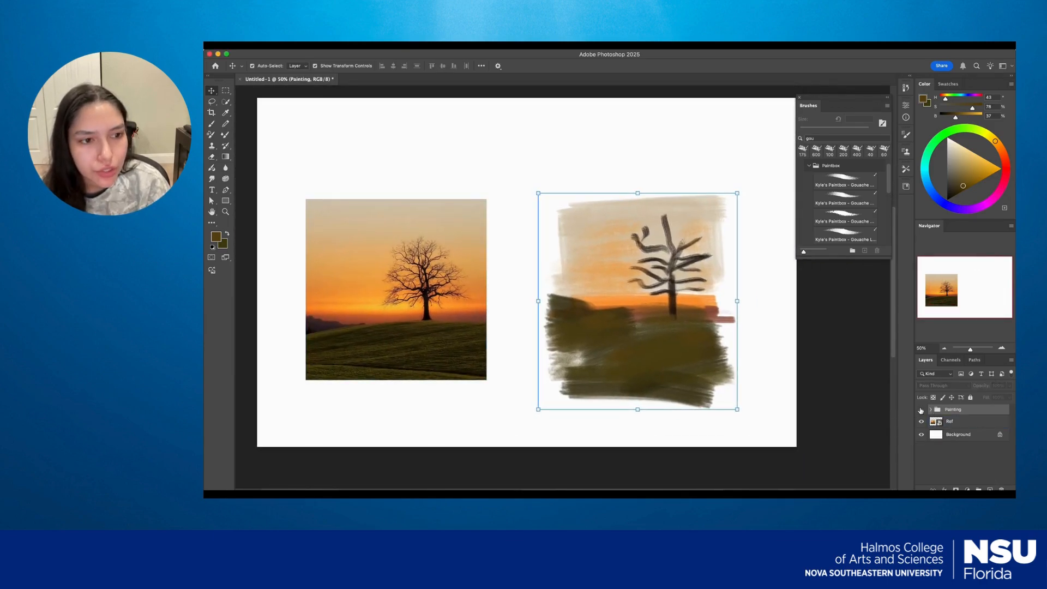
click(922, 410)
click(921, 409)
click(921, 410)
click(921, 410)
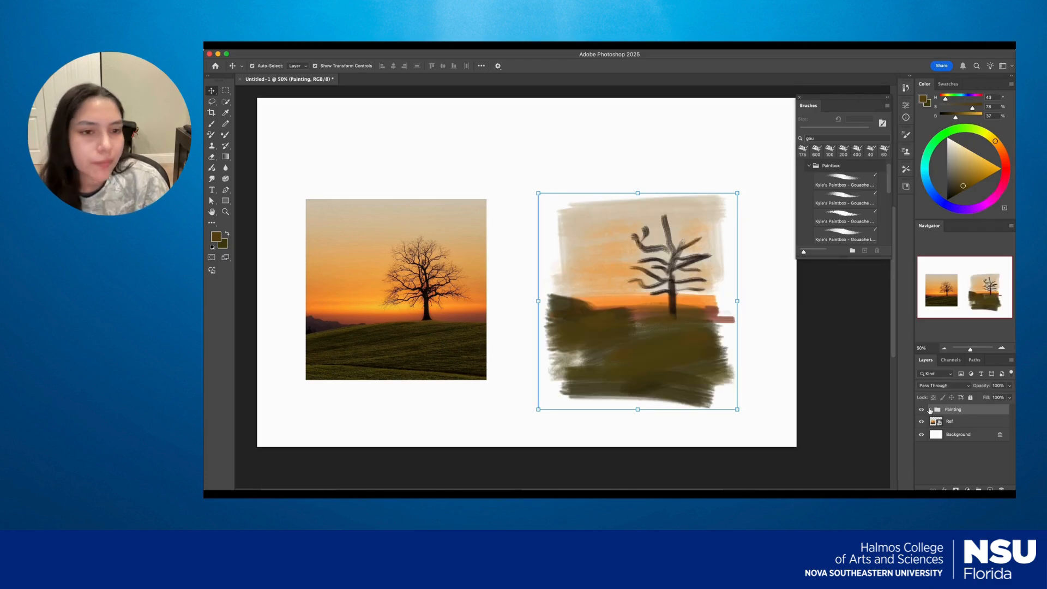
click(932, 410)
click(931, 409)
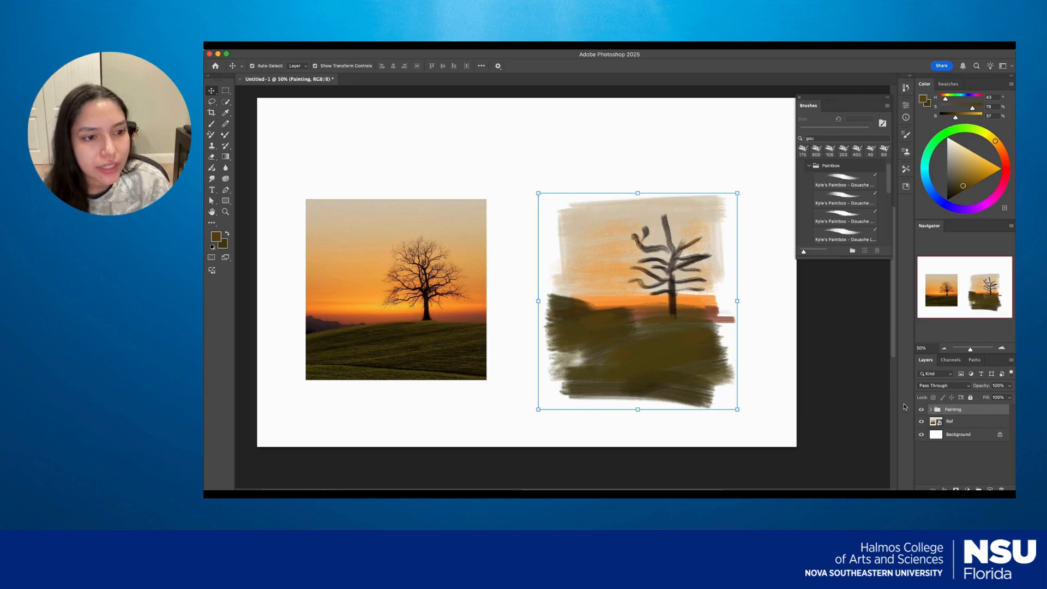
click(931, 409)
Lasso the painted tree on Layer 1 and move the cutout sideways and slightly down, away from the reopened sky area.
click(593, 248)
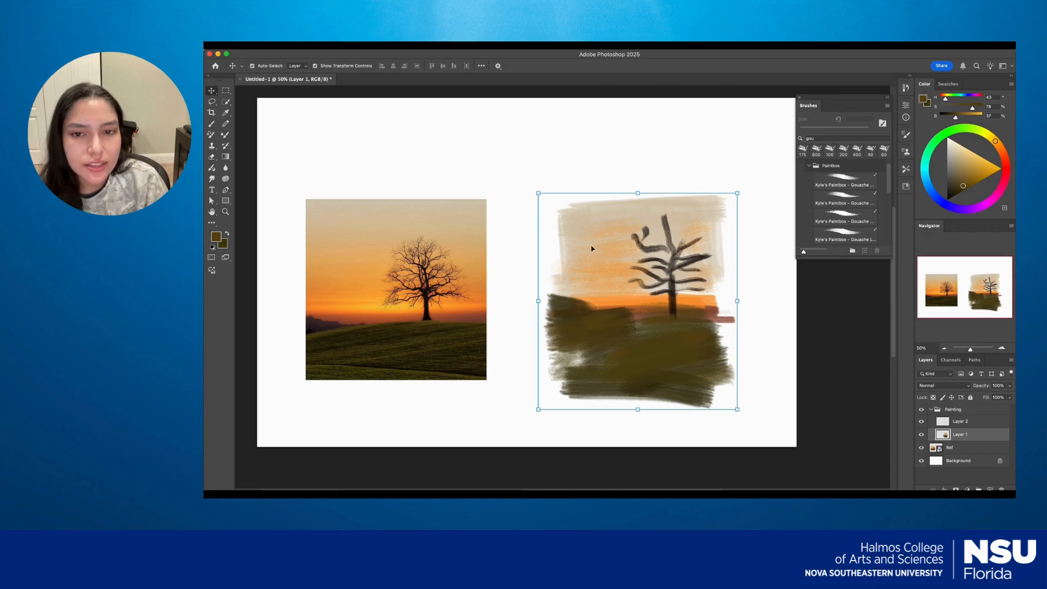
key(l)
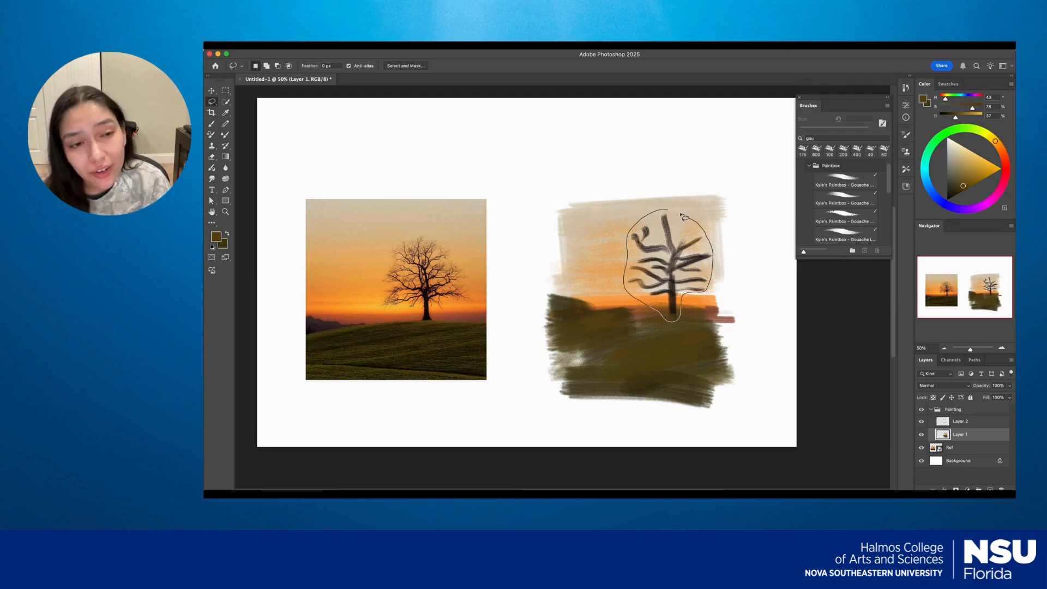
drag(668, 210, 670, 212)
key(v)
mouse_move(671, 262)
mouse_down()
mouse_move(674, 274)
mouse_move(686, 214)
mouse_move(671, 234)
mouse_move(675, 283)
mouse_move(614, 274)
mouse_up()
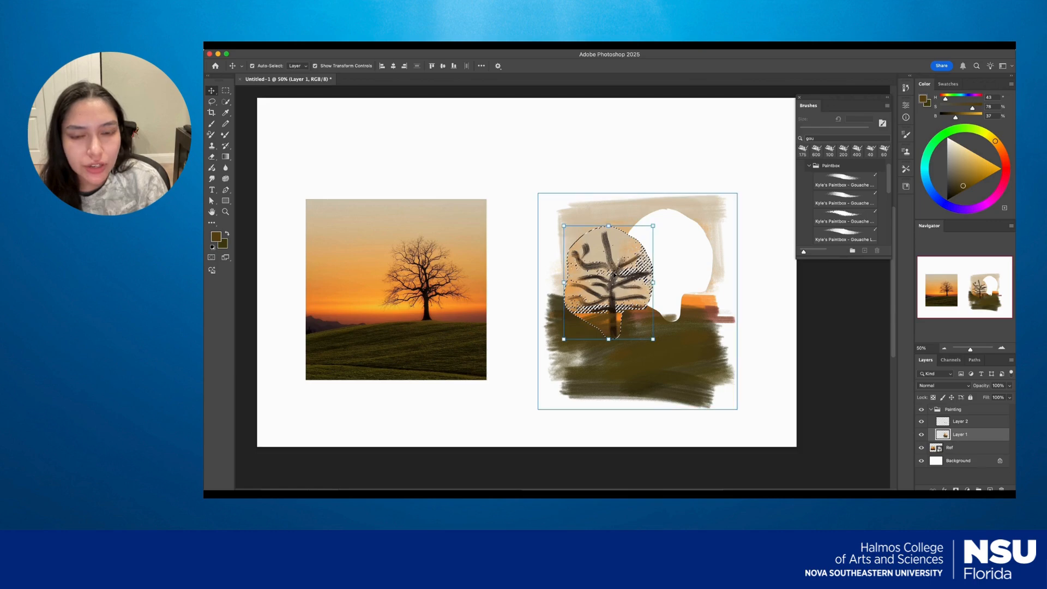
Undo the move of the tree cutout and clear the selection.
click(792, 369)
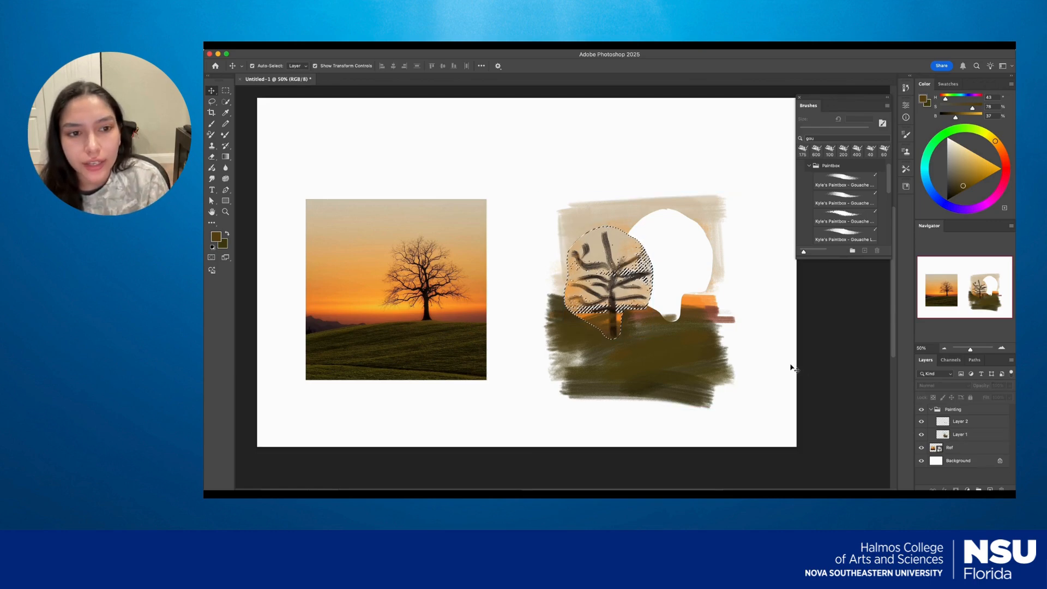
key(super+d)
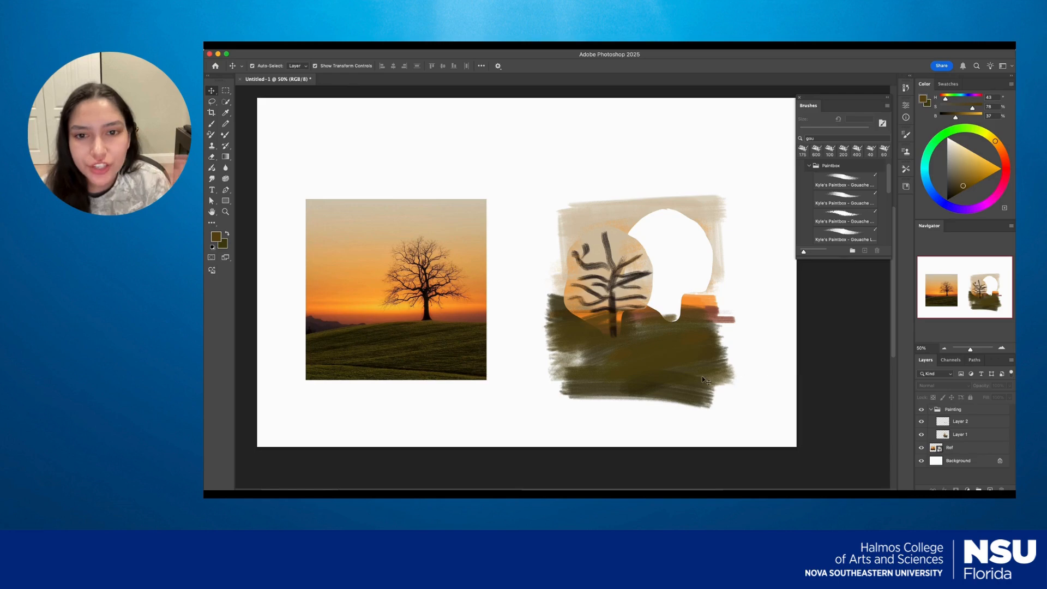
key(super+shift+d)
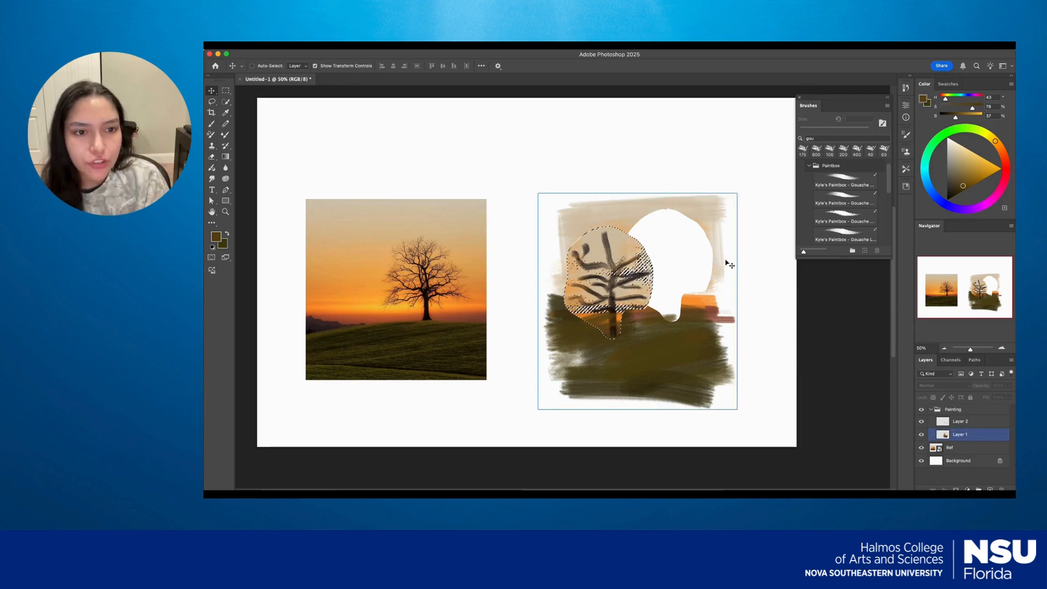
key(super+z)
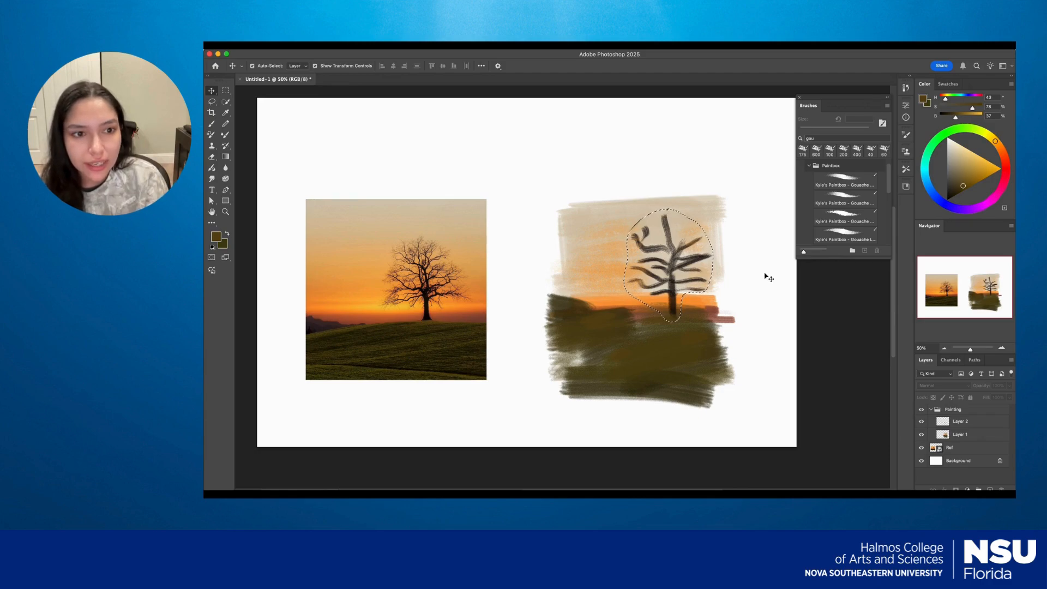
key(super+d)
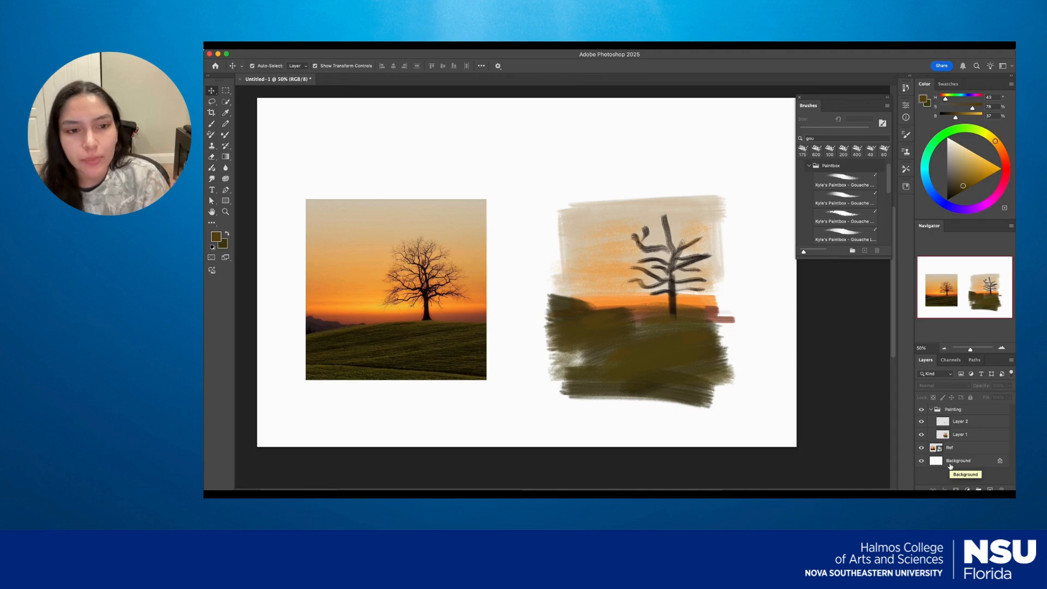
View the canvas in full screen mode and return to the standard screen mode.
key(super+minus)
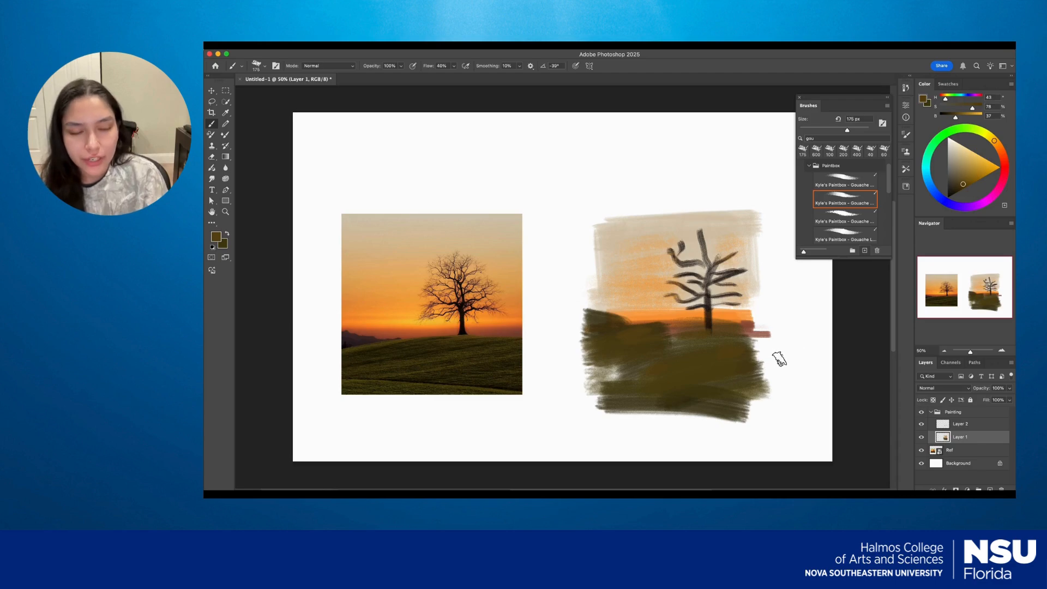
key(f)
key(f)
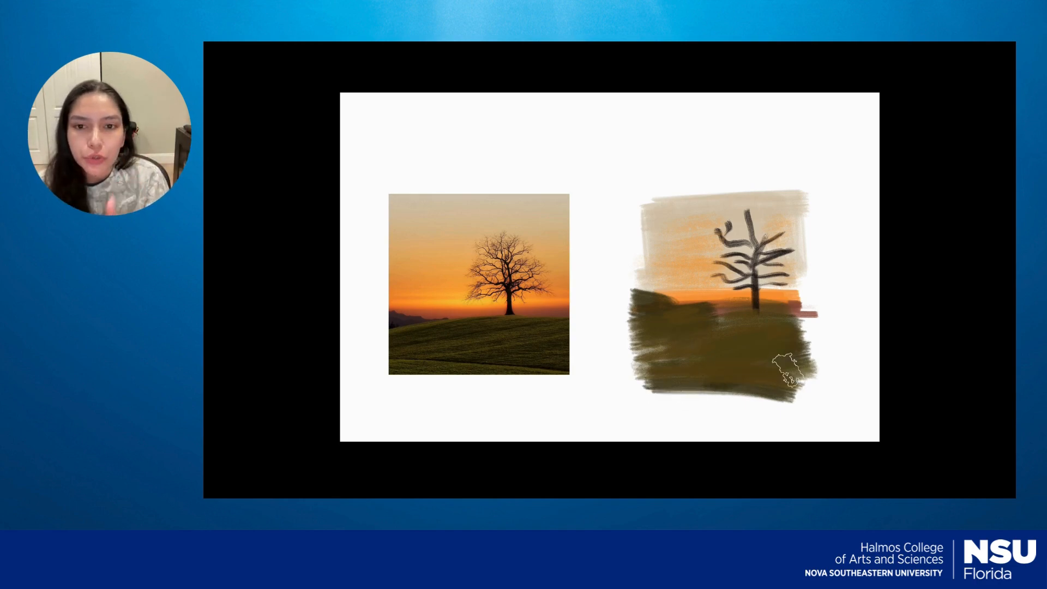
key(f)
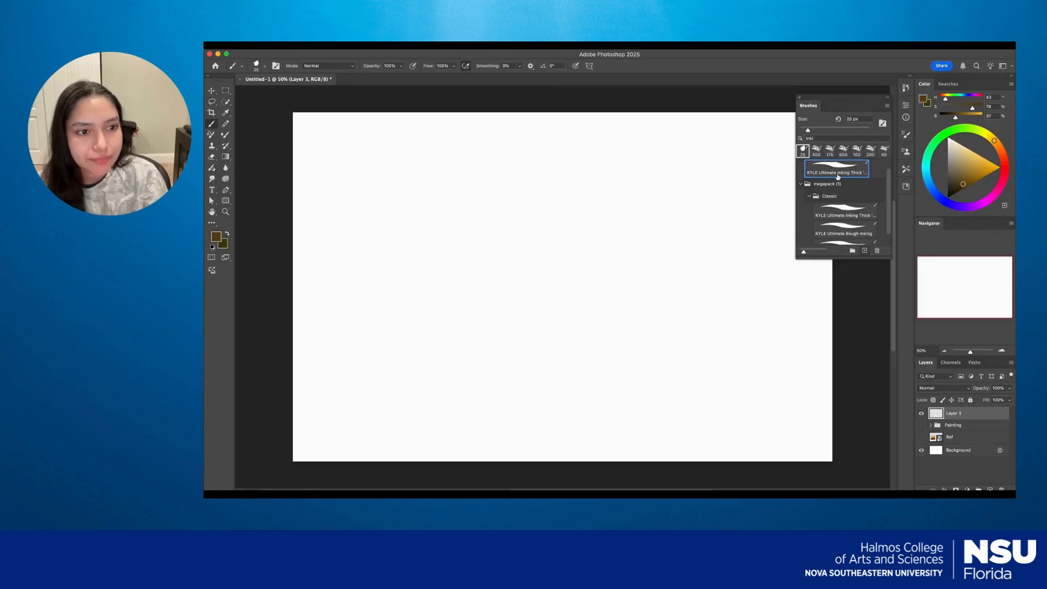
Draw wavy test strokes on Layer 3 with the 25 px inking brush and a Real Oils Round brush found by searching for "oil".
mouse_move(468, 272)
mouse_down()
mouse_move(537, 263)
mouse_move(516, 309)
mouse_move(587, 269)
mouse_move(658, 250)
mouse_move(587, 330)
mouse_move(632, 350)
mouse_move(755, 298)
mouse_move(729, 398)
mouse_move(804, 388)
mouse_up()
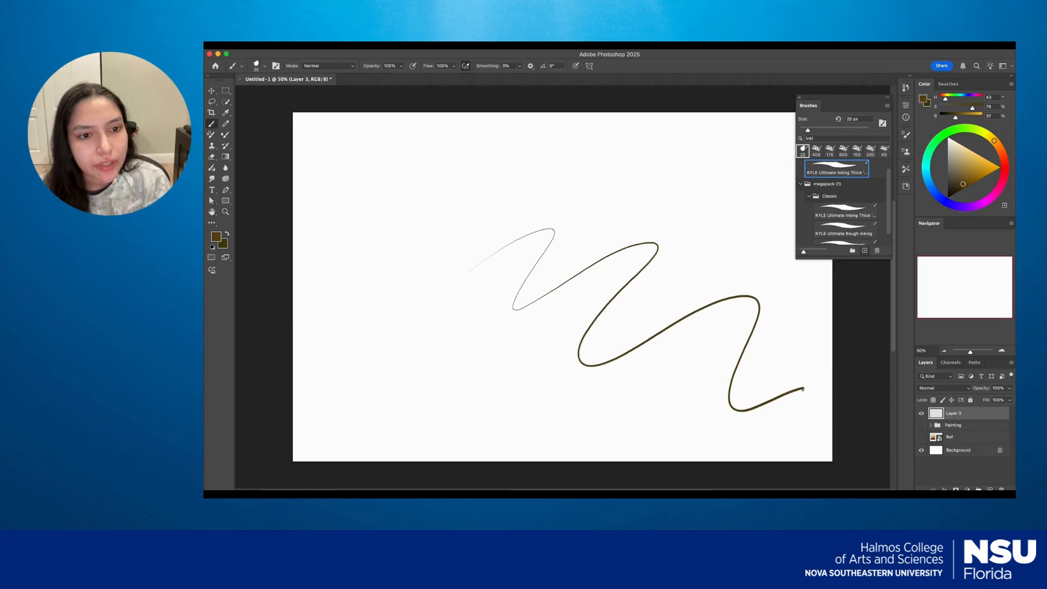
click(818, 138)
key(BackSpace)
key(BackSpace)
key(BackSpace)
key(BackSpace)
text(oil)
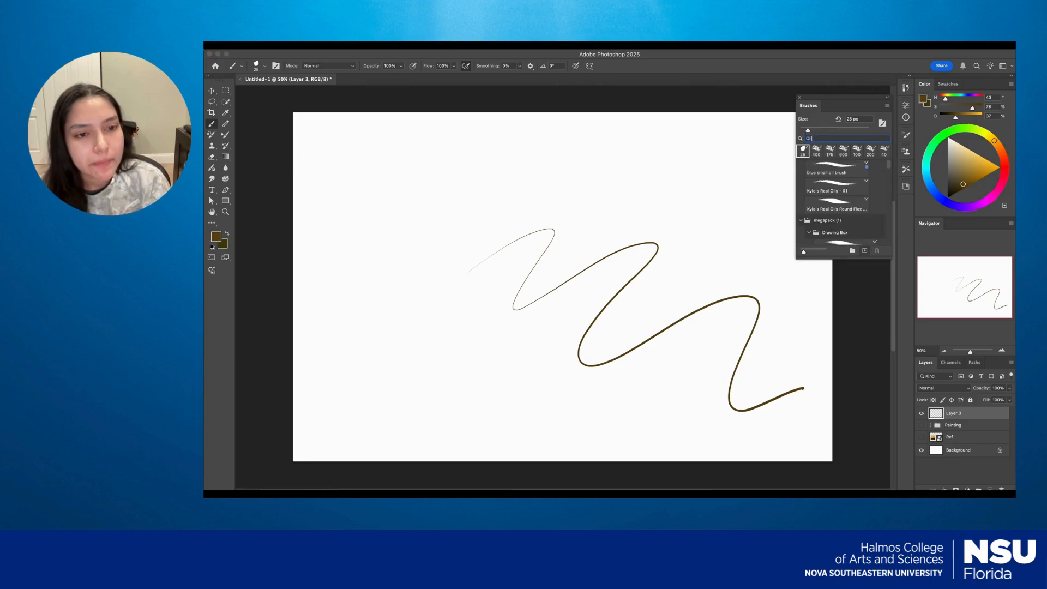
click(835, 204)
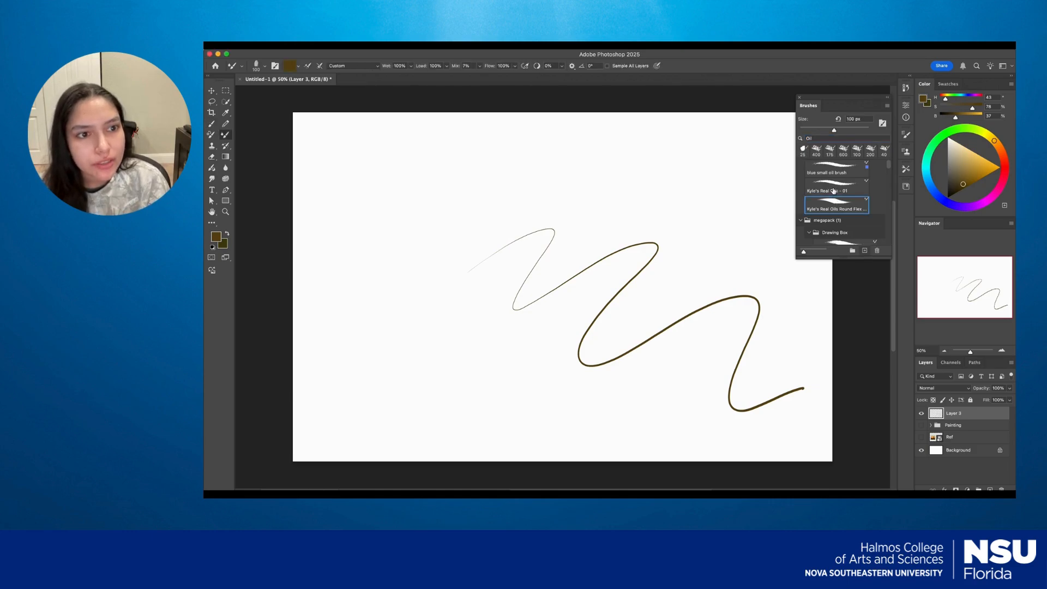
mouse_move(483, 201)
mouse_down()
mouse_move(480, 234)
mouse_move(594, 188)
mouse_move(682, 216)
mouse_move(755, 287)
mouse_move(804, 389)
mouse_up()
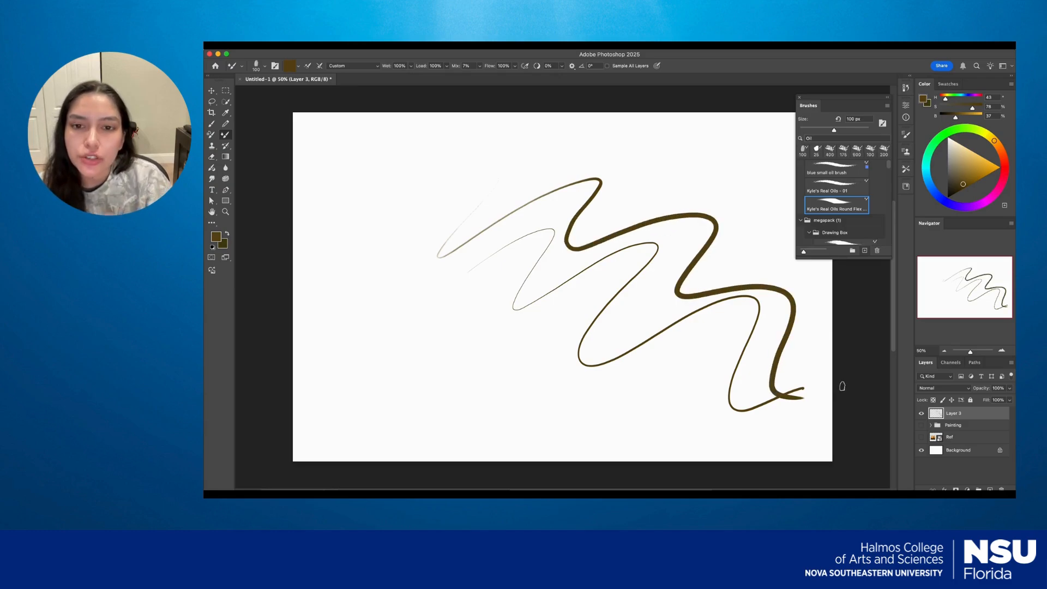
Search the brushes for "gou", choose the second Paintbox Gouache brush, and draw a wavy test stroke below the others.
click(810, 138)
key(BackSpace)
key(BackSpace)
key(BackSpace)
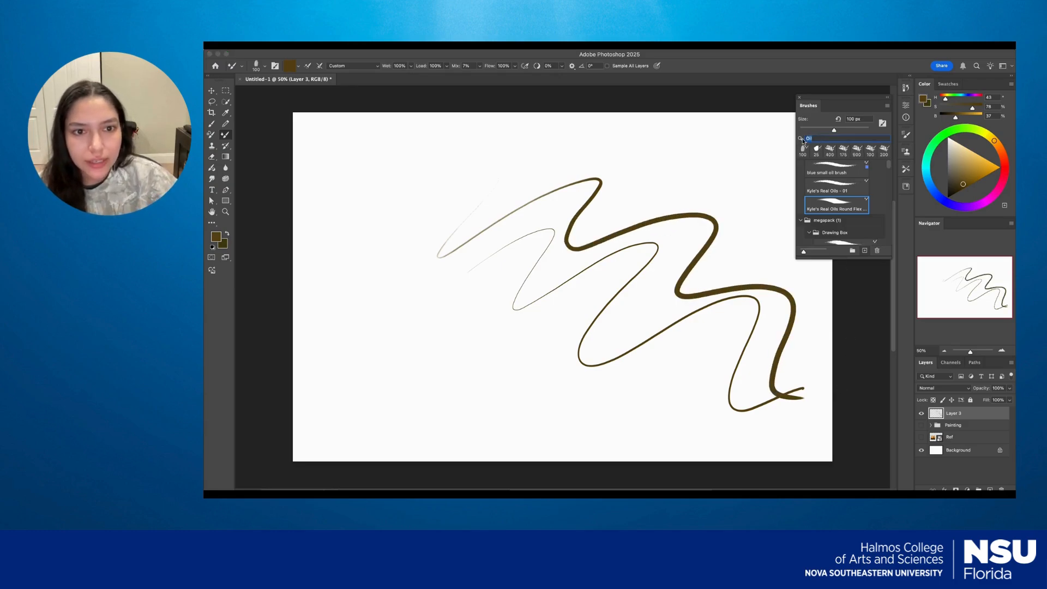
text(go)
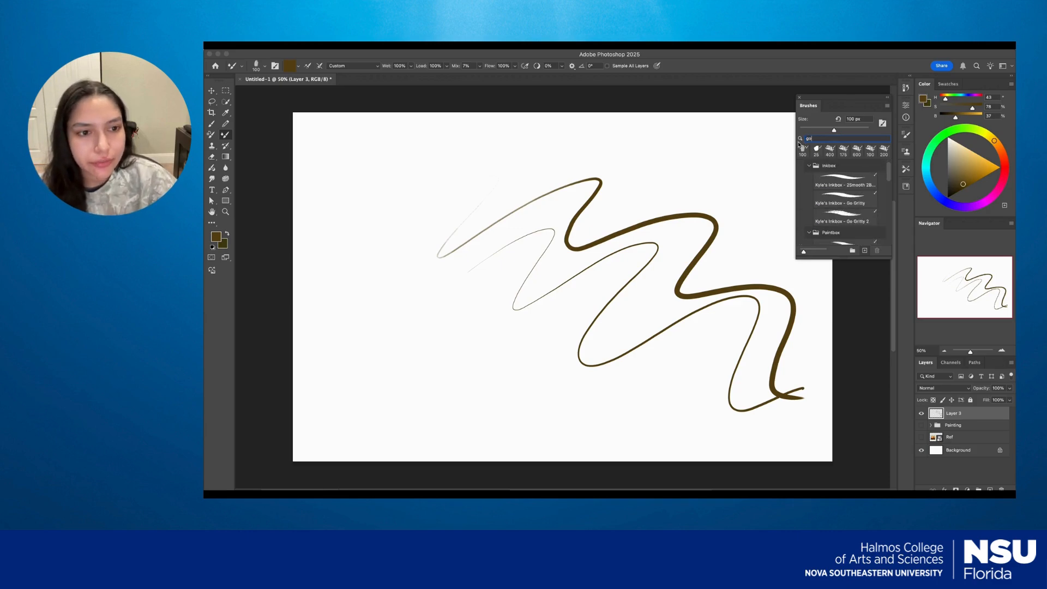
text(u)
click(850, 201)
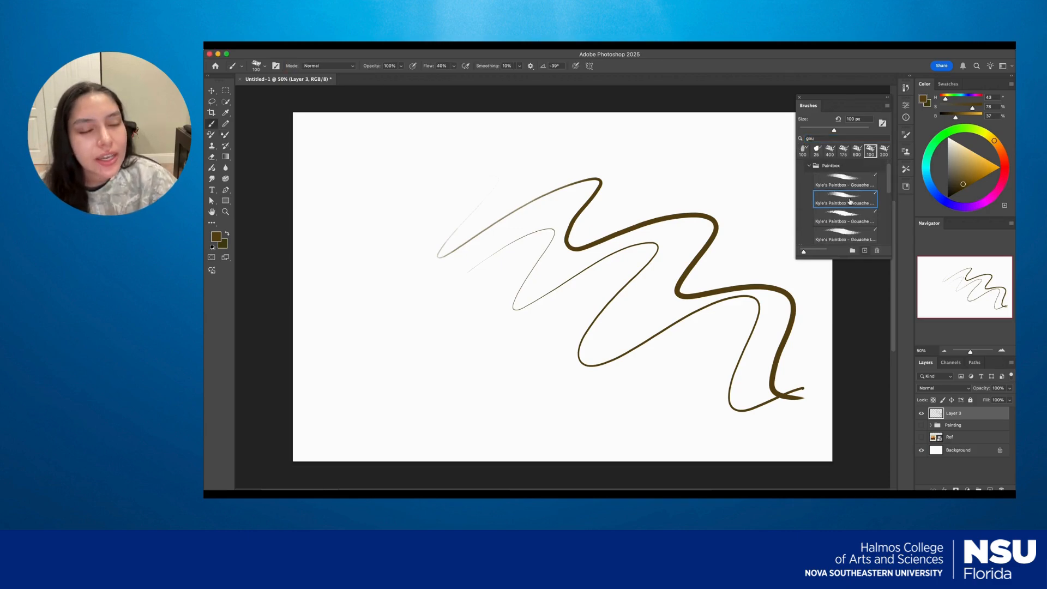
mouse_move(450, 282)
mouse_down()
mouse_move(427, 335)
mouse_move(528, 329)
mouse_move(694, 437)
mouse_move(755, 439)
mouse_up()
scroll(785, 354, up, 5)
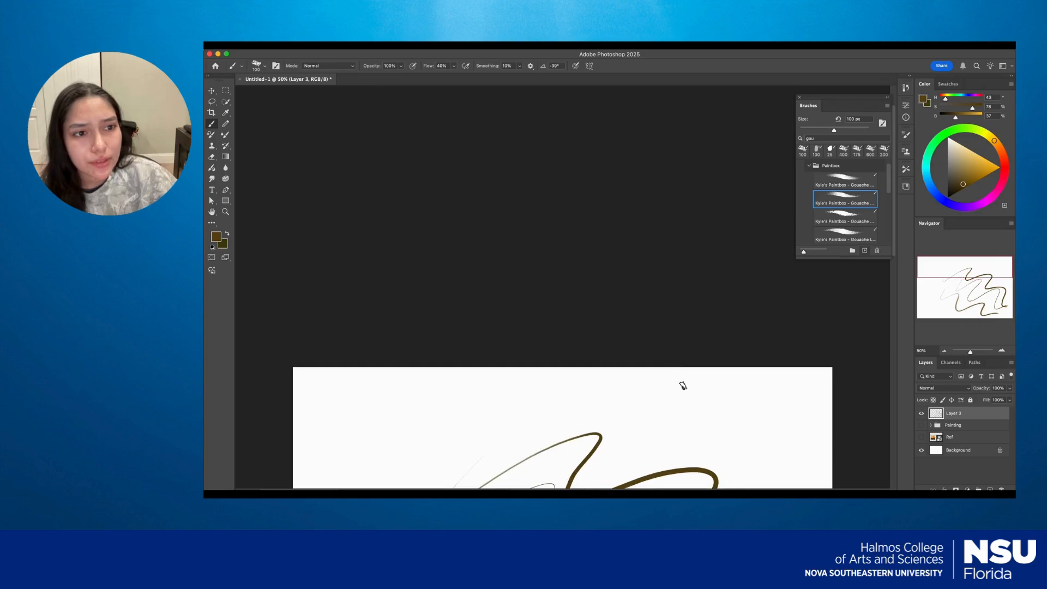
Search the brushes for "car", choose the first Drawing Box carbon brush at 30 px, and draw a wavy test stroke above the others.
scroll(680, 374, down, 5)
double_click(821, 136)
text(car)
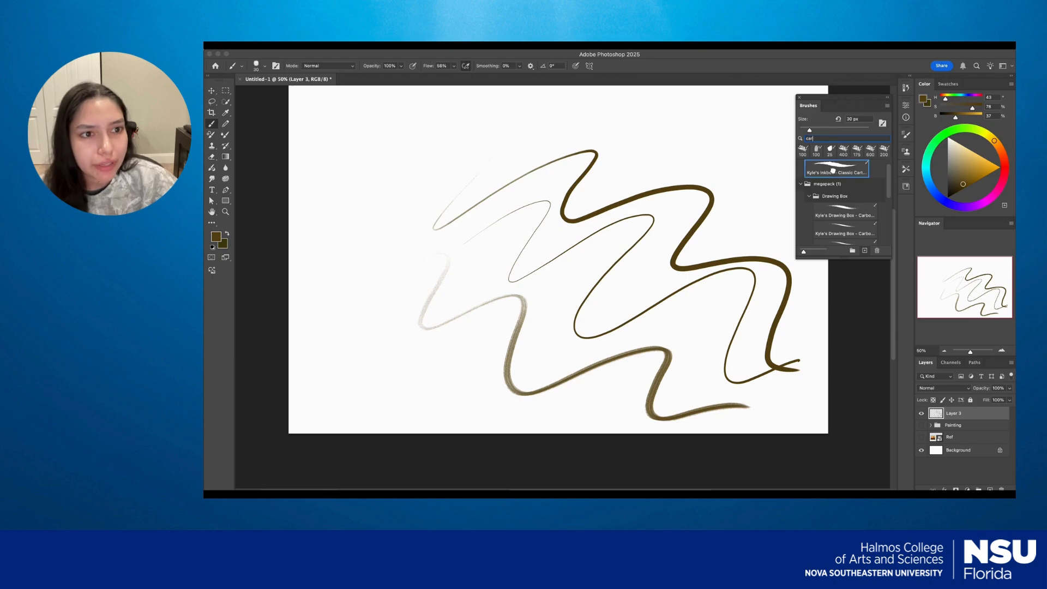
click(846, 215)
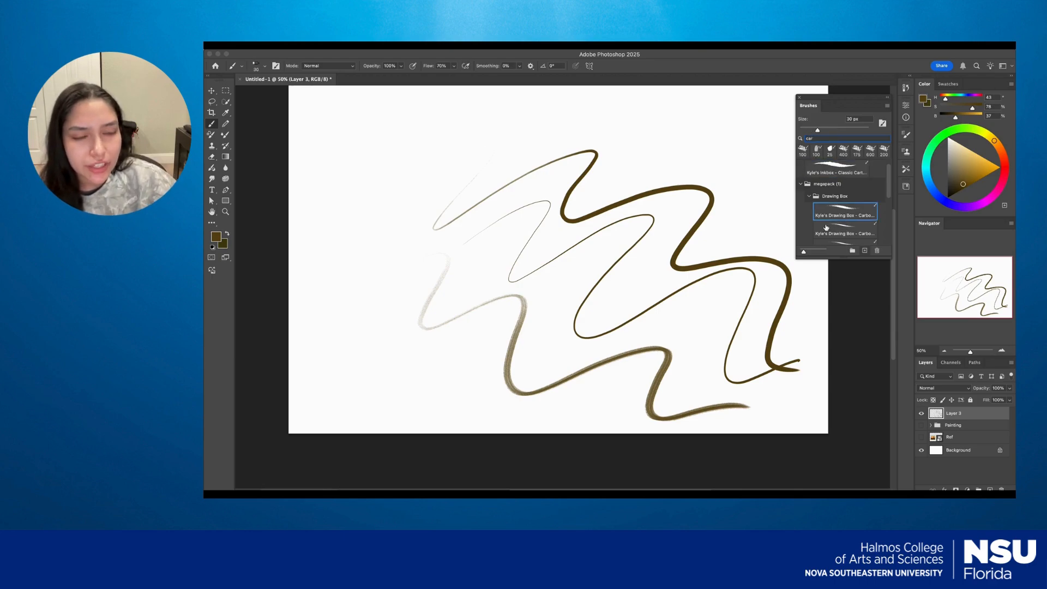
click(500, 158)
mouse_move(500, 158)
mouse_down()
mouse_move(572, 131)
mouse_move(621, 137)
mouse_move(616, 186)
mouse_move(706, 163)
mouse_move(739, 243)
mouse_move(790, 267)
mouse_move(817, 343)
mouse_move(796, 425)
mouse_up()
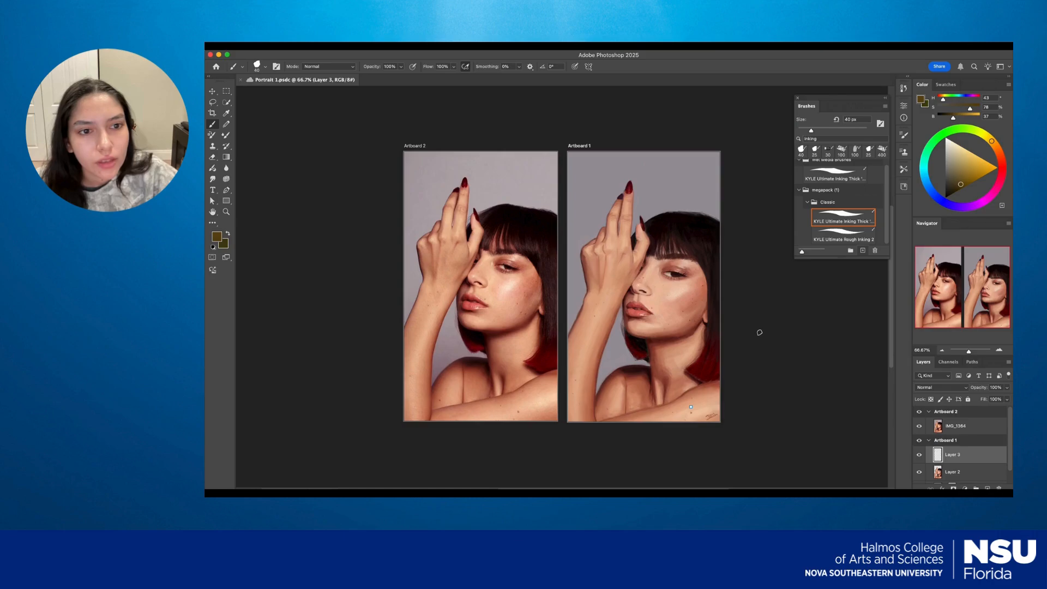
Examine the painted portrait up close beside its reference photo, comparing the face, hand and shoulder areas.
key(super+equal)
key(super+equal)
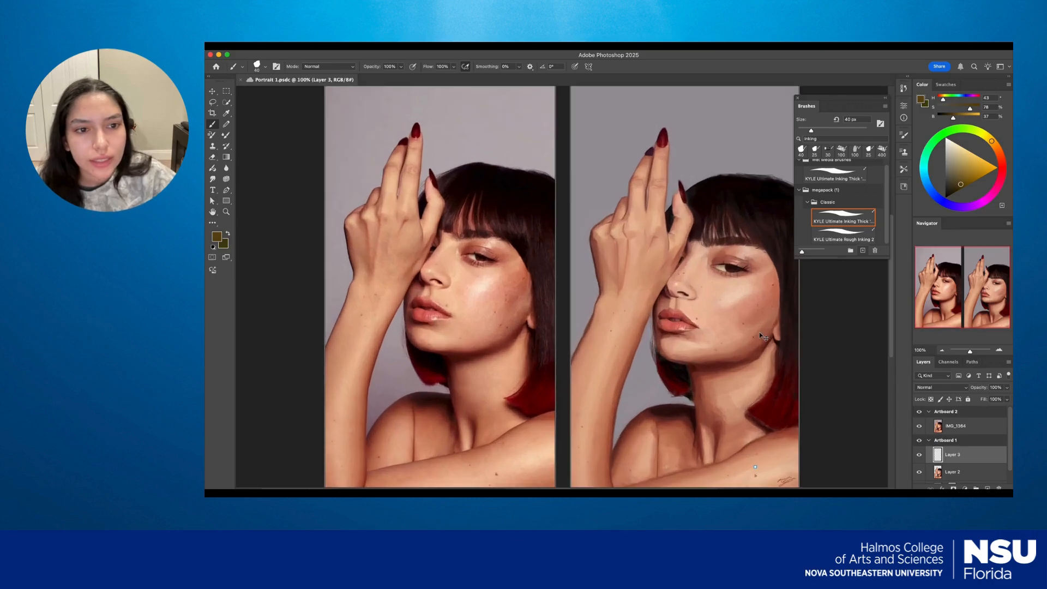
mouse_move(798, 313)
mouse_down()
mouse_move(595, 317)
mouse_move(892, 330)
mouse_move(516, 312)
mouse_up()
mouse_move(536, 191)
mouse_down()
mouse_move(564, 351)
mouse_move(574, 167)
mouse_up()
mouse_move(602, 489)
mouse_down()
mouse_move(604, 418)
mouse_move(606, 487)
mouse_up()
drag(607, 414, 628, 249)
mouse_move(267, 281)
mouse_down()
mouse_move(509, 300)
mouse_move(512, 324)
mouse_up()
key(super+minus)
key(super+minus)
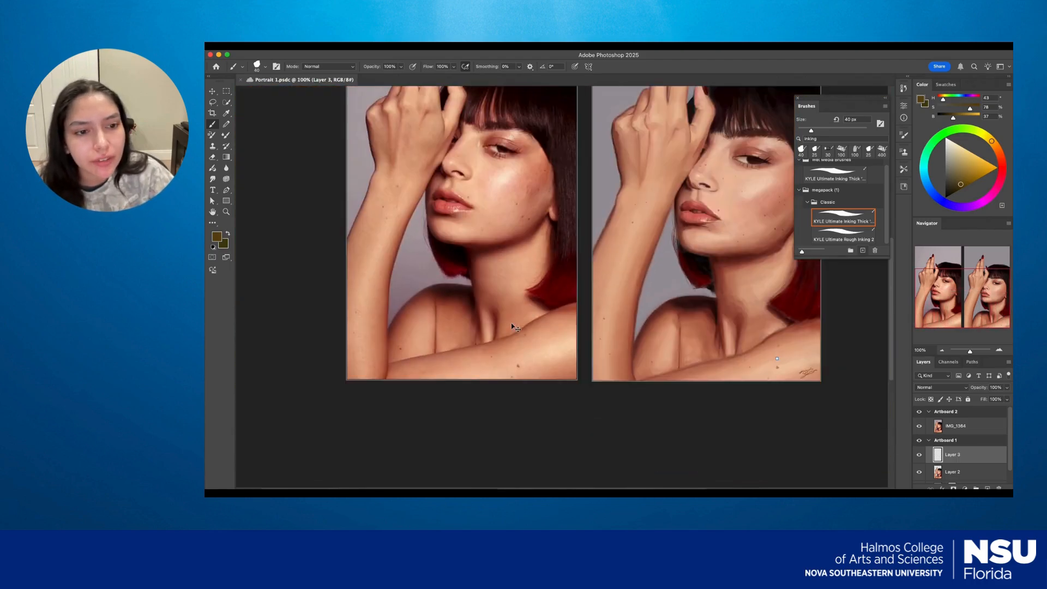
View both portrait artboards in full screen mode and return to the standard screen mode.
key(f)
key(f)
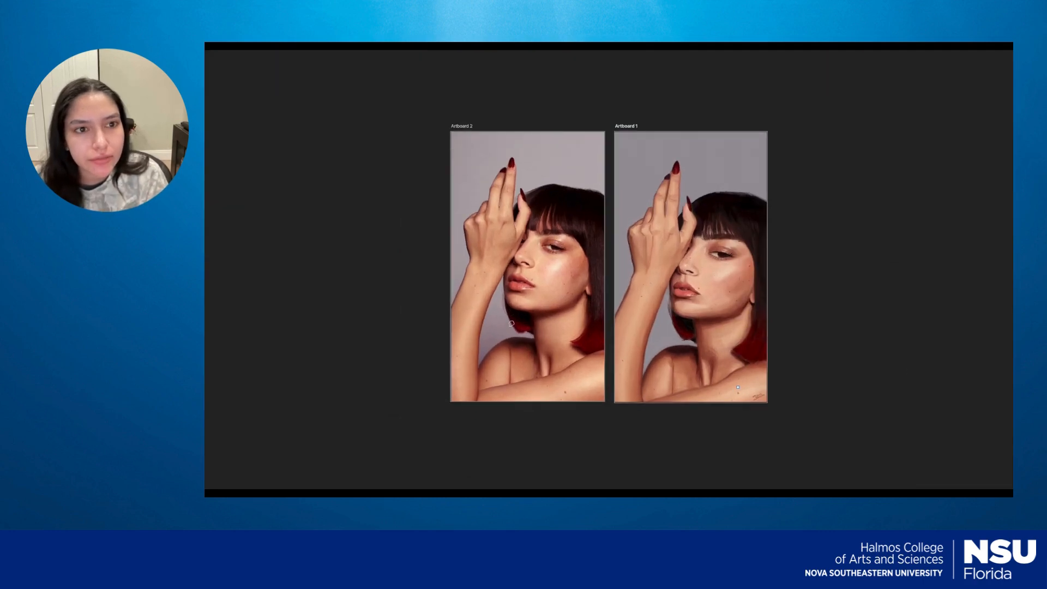
key(f)
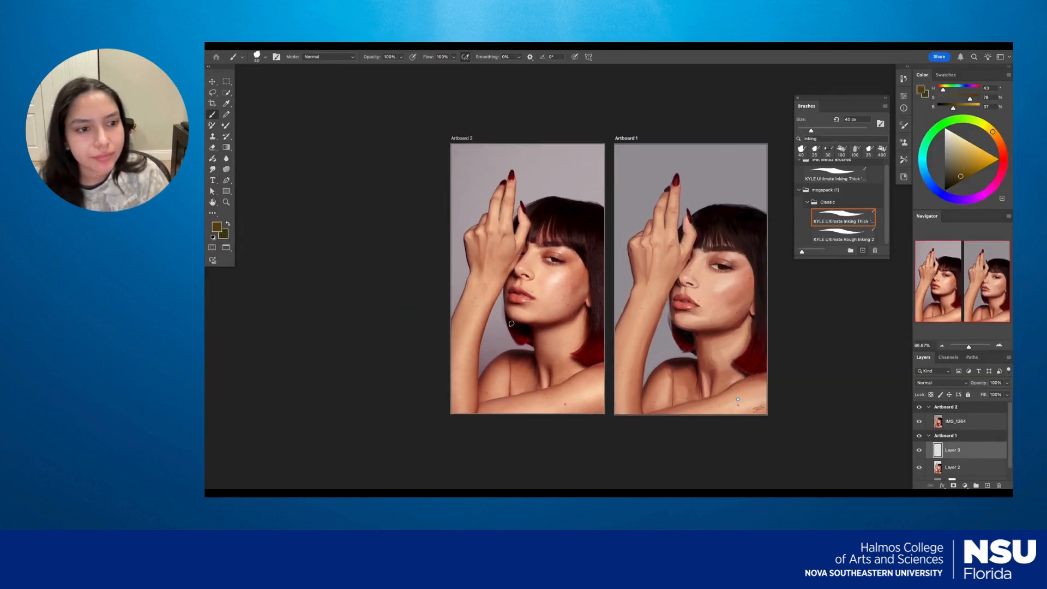
key(f)
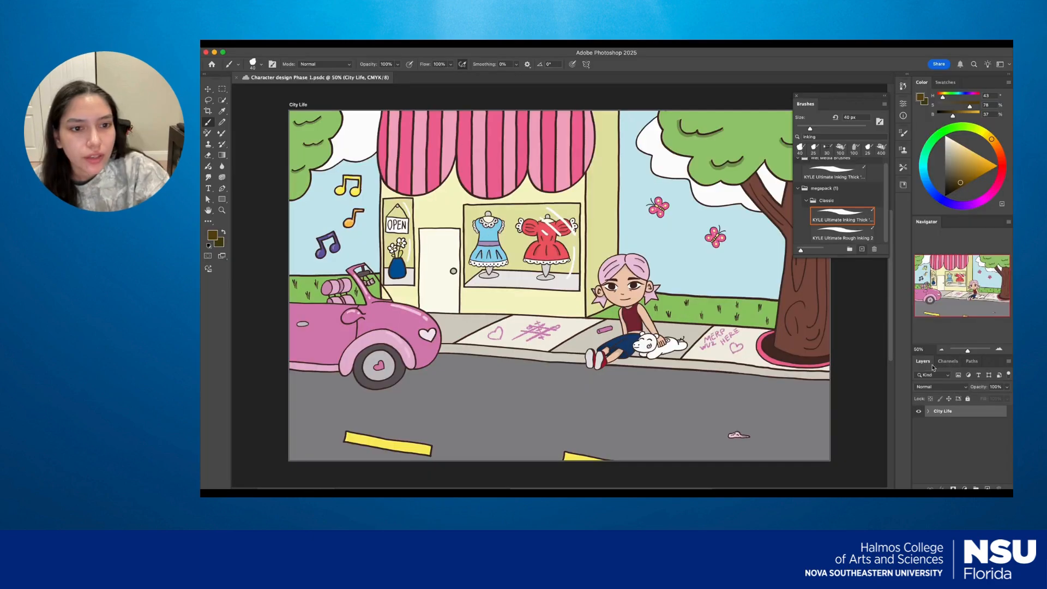
Expand the City Life artboard and locate the Dress Store Outline group among its layers.
click(930, 412)
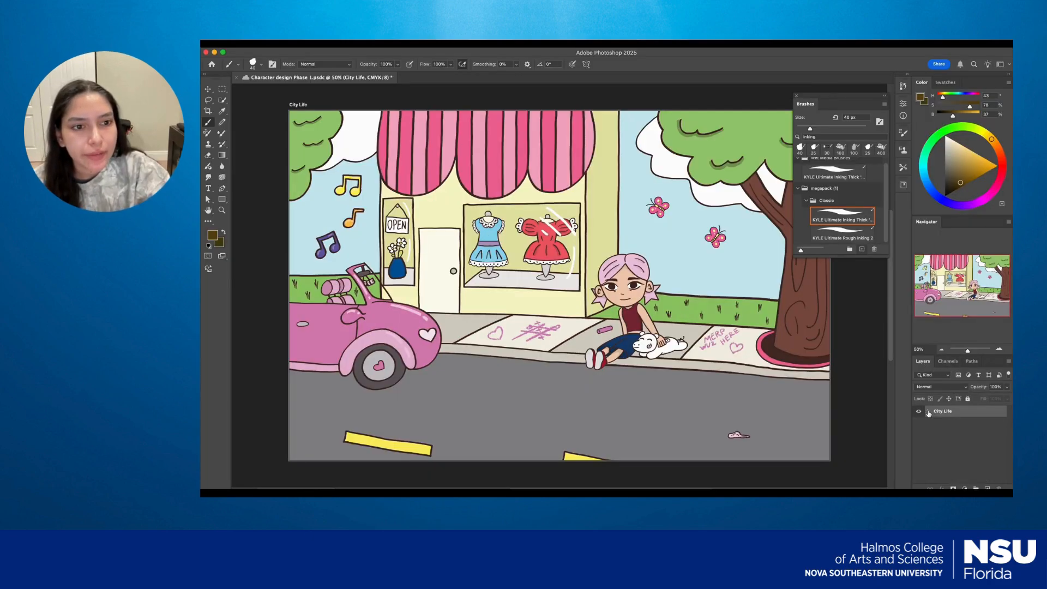
click(929, 412)
mouse_move(858, 380)
mouse_down()
mouse_move(793, 428)
mouse_move(792, 358)
mouse_move(841, 407)
mouse_move(863, 361)
mouse_up()
drag(719, 382, 701, 390)
click(928, 412)
drag(1011, 414, 1010, 429)
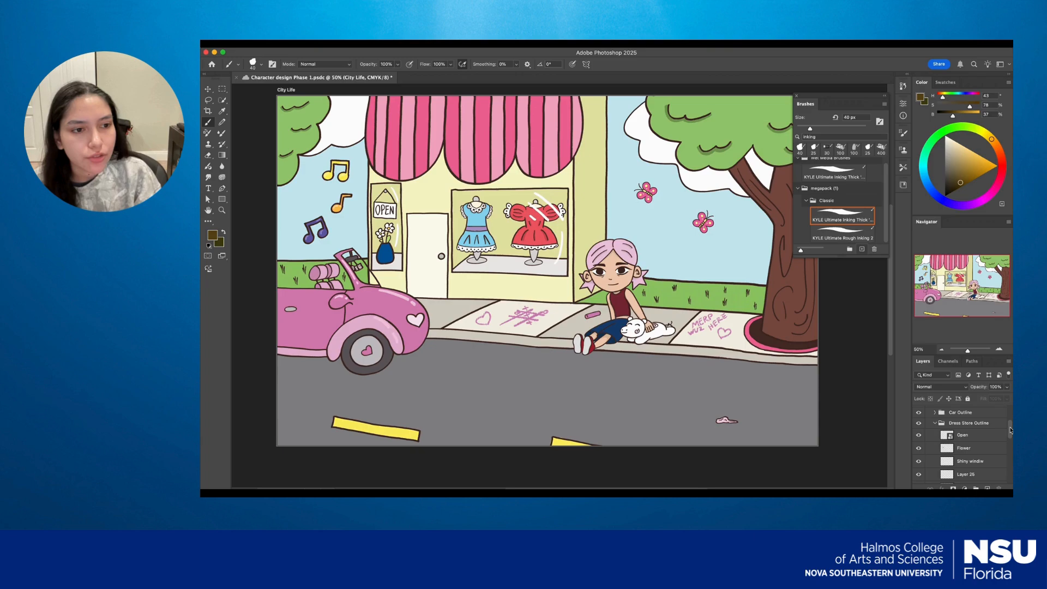
Turn the Dress Store Outline group and its Open, Flower and shiny window layers off and on to examine what each contains.
click(919, 423)
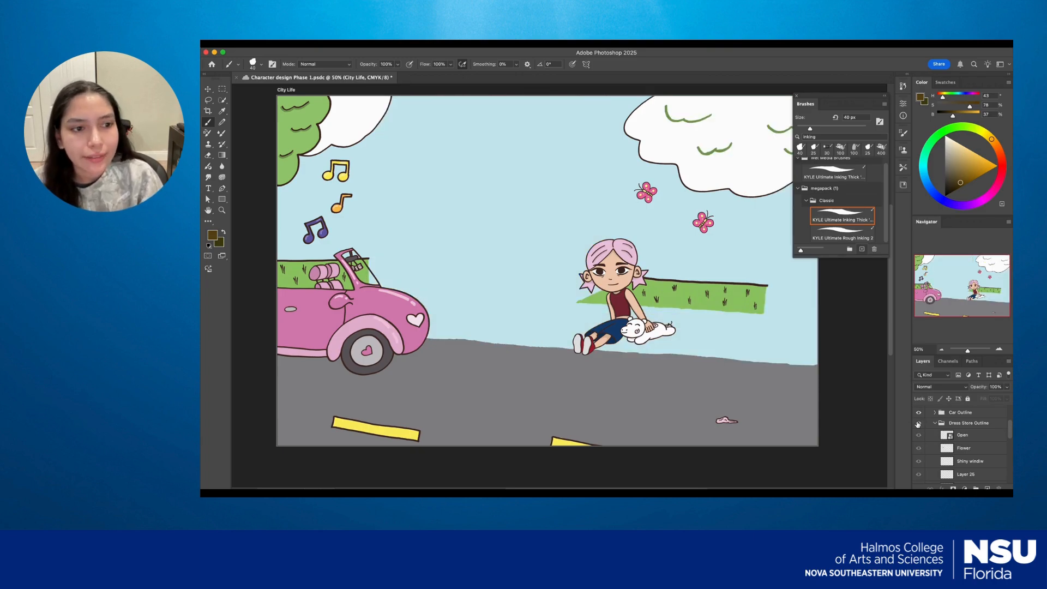
click(919, 423)
click(919, 436)
click(919, 437)
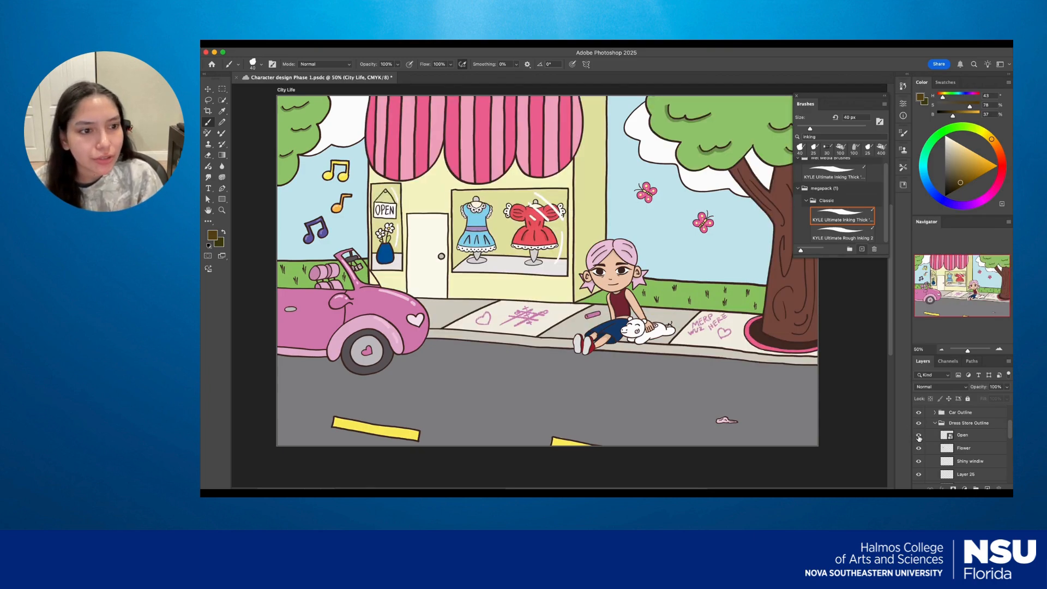
click(919, 448)
click(919, 447)
click(919, 448)
click(918, 449)
click(919, 461)
click(919, 461)
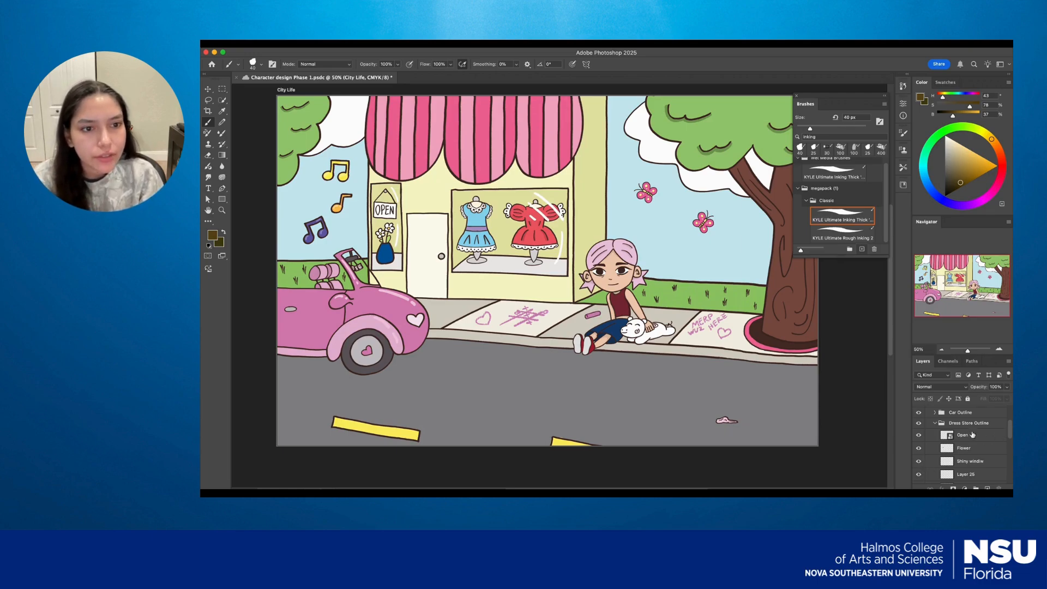
Collapse the Dress Store Outline group, expand the seated girl's outline group, and turn her face layer off and on to examine it.
click(934, 424)
mouse_move(1011, 445)
mouse_down()
mouse_move(1012, 466)
mouse_move(1012, 432)
mouse_up()
click(934, 425)
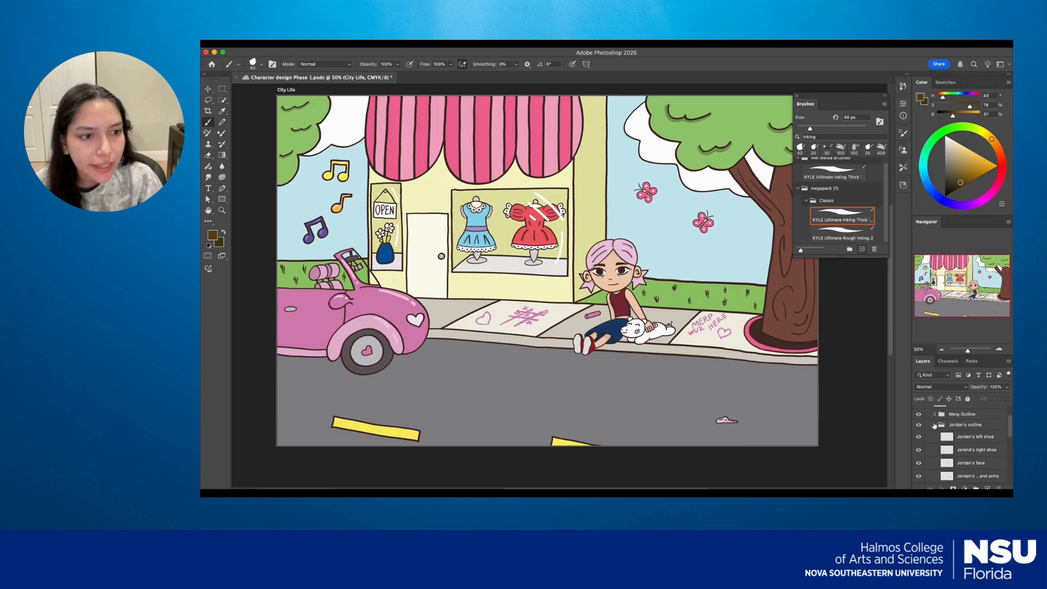
drag(1012, 428, 1012, 443)
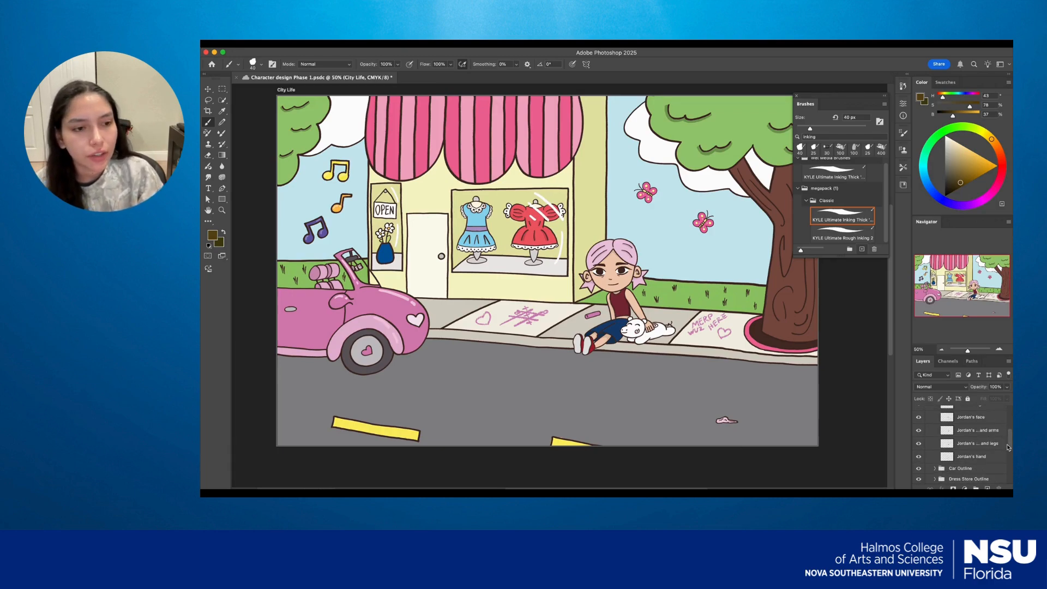
click(959, 418)
click(919, 418)
click(918, 418)
click(919, 419)
click(918, 418)
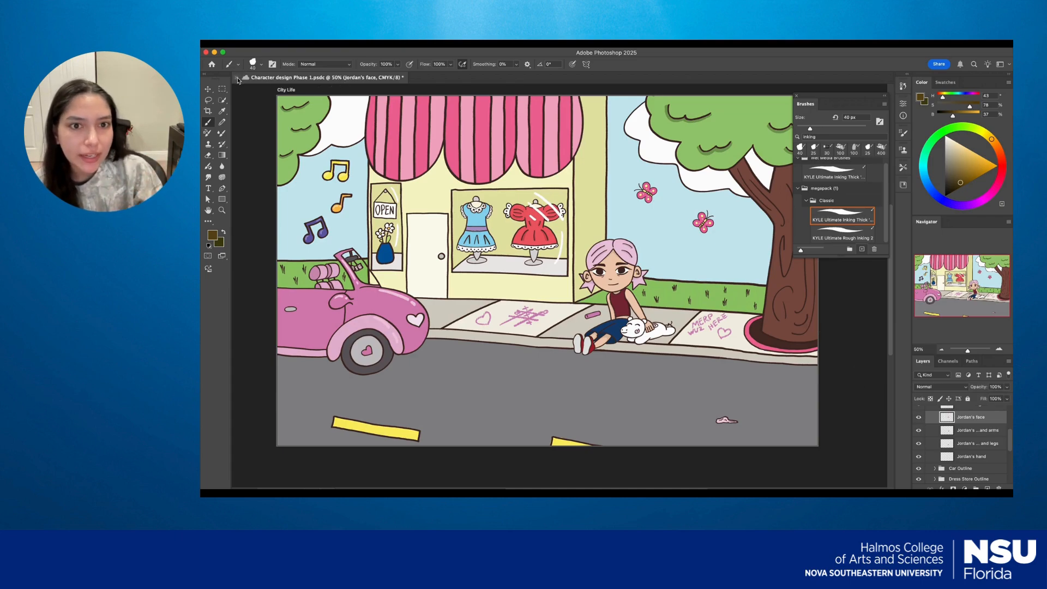
mouse_move(487, 207)
mouse_down()
mouse_move(524, 266)
mouse_move(487, 251)
mouse_move(473, 224)
mouse_up()
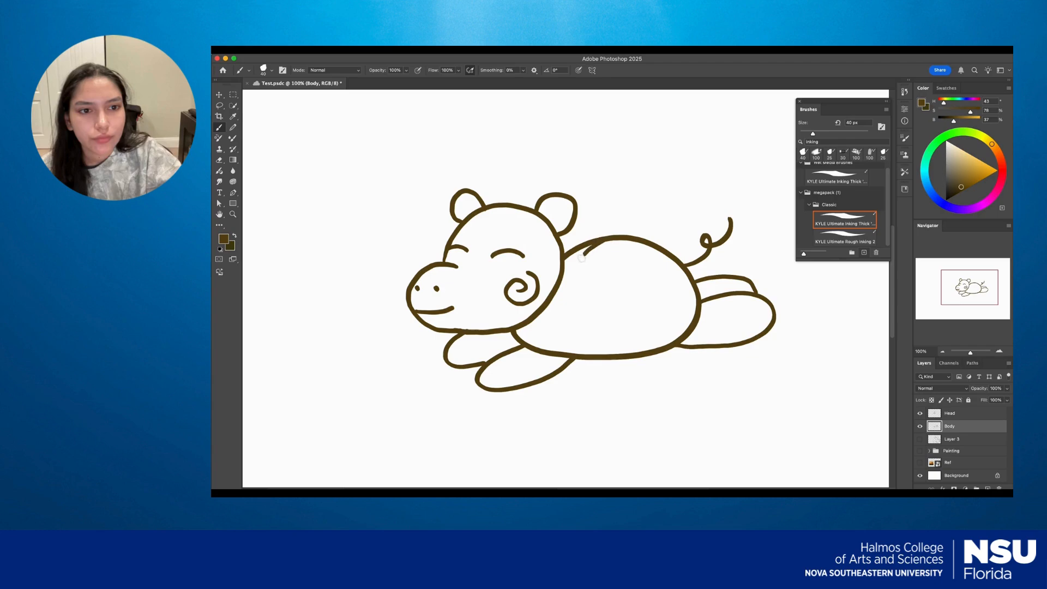
mouse_move(581, 257)
mouse_down()
mouse_move(602, 273)
mouse_move(616, 254)
mouse_up()
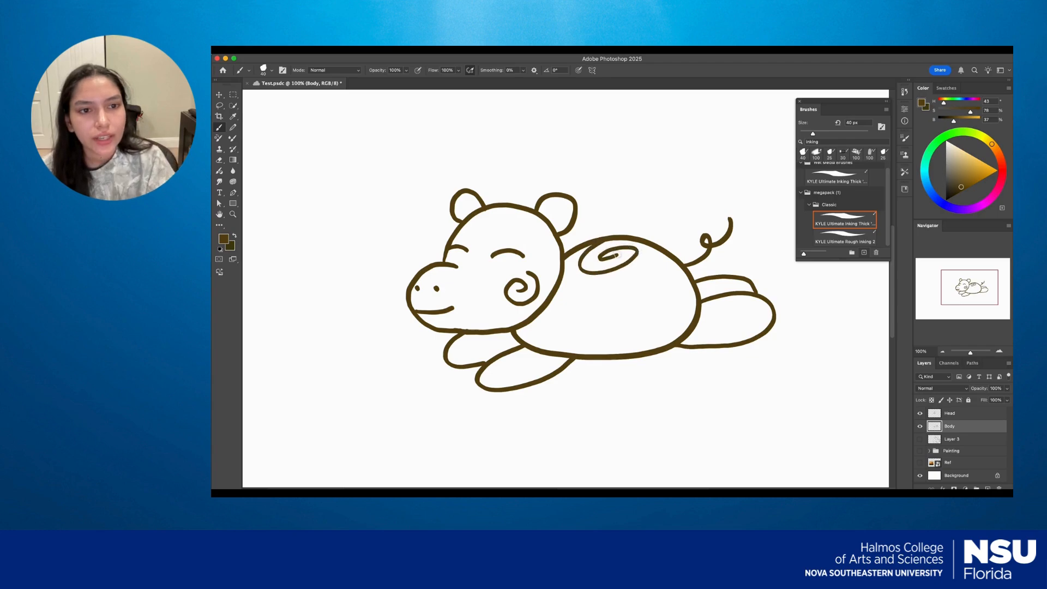
Turn the Head and Body layers of the hippo line art off and on to examine which parts each layer holds.
click(922, 426)
click(921, 427)
click(920, 414)
click(920, 414)
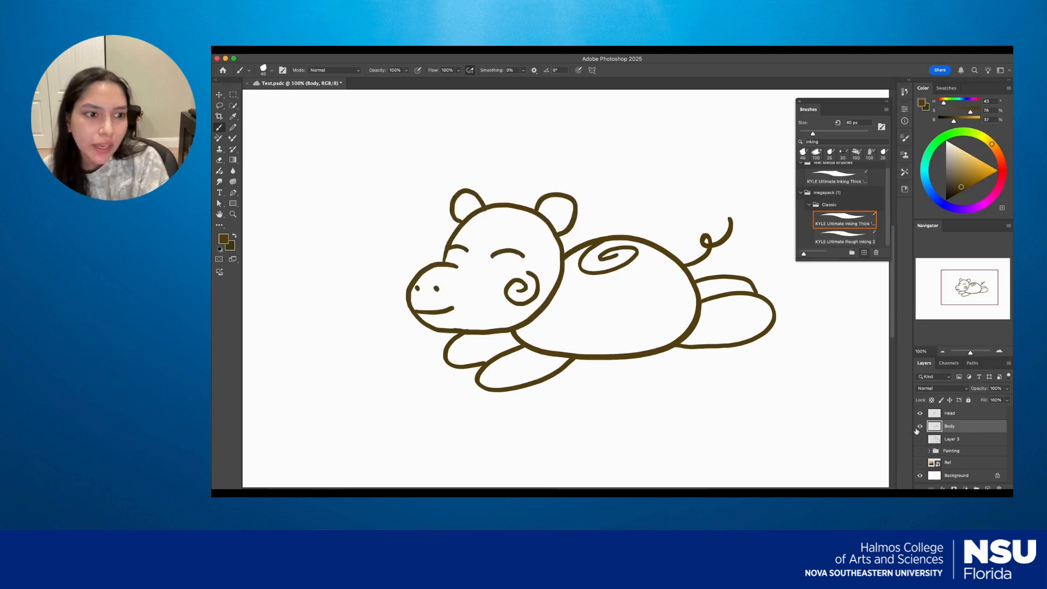
click(918, 428)
click(920, 427)
key(e)
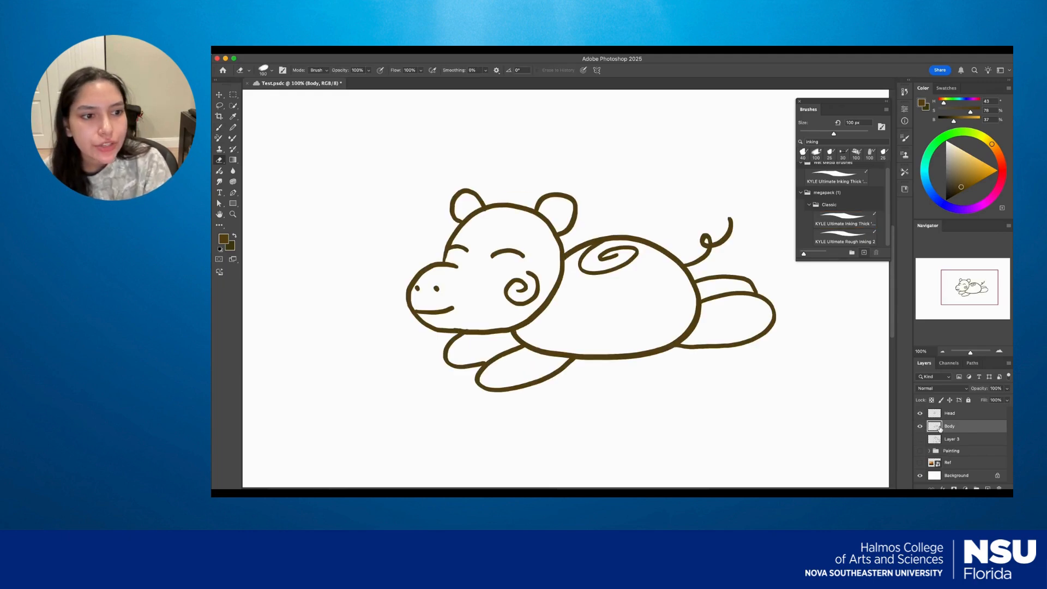
drag(468, 326, 476, 316)
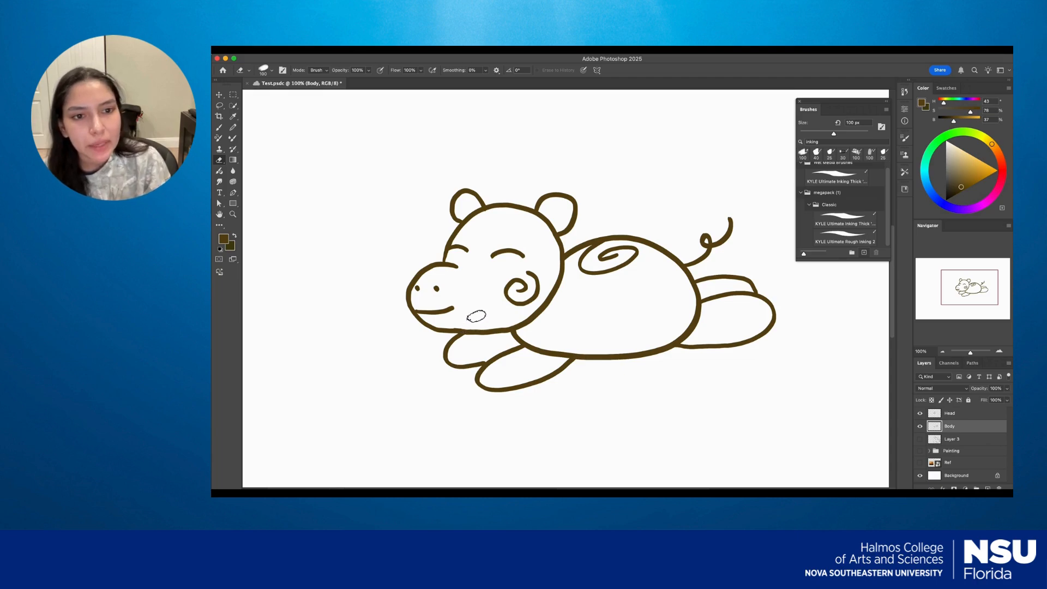
Group the Head and Body layers into a new group named Merp.
shift+click(949, 414)
right_click(949, 416)
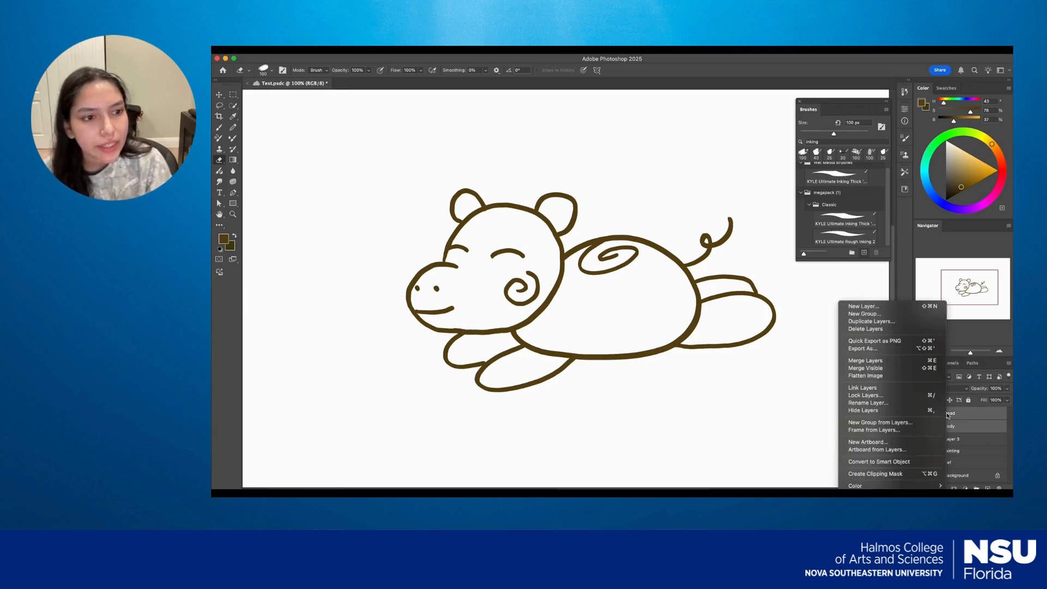
click(880, 423)
text(Merp)
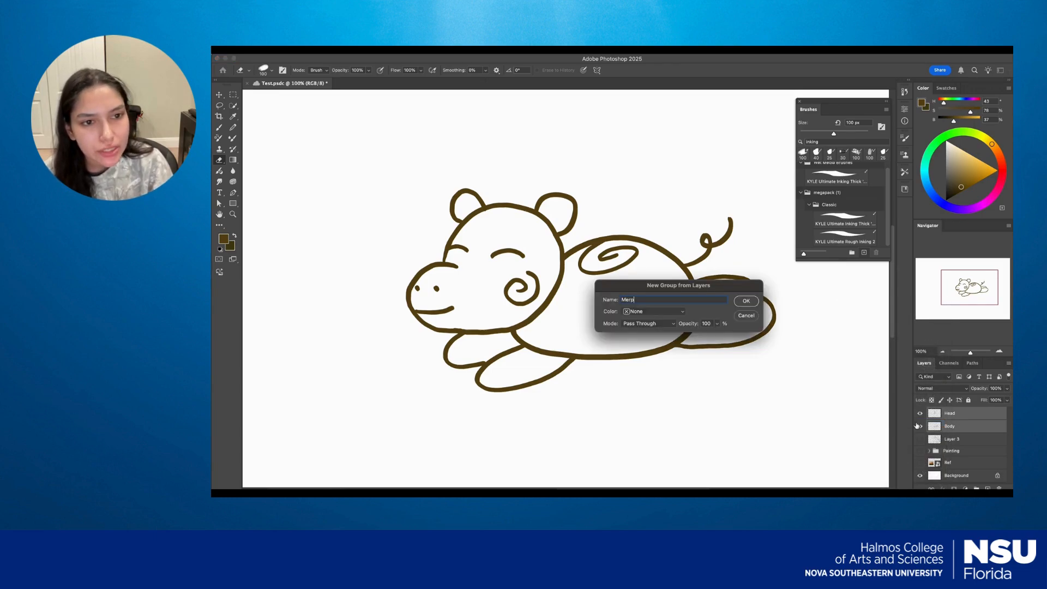
click(738, 300)
Add a new layer directly below the Merp group and paint light cyan along the inside of the head outline and over the ears.
click(955, 425)
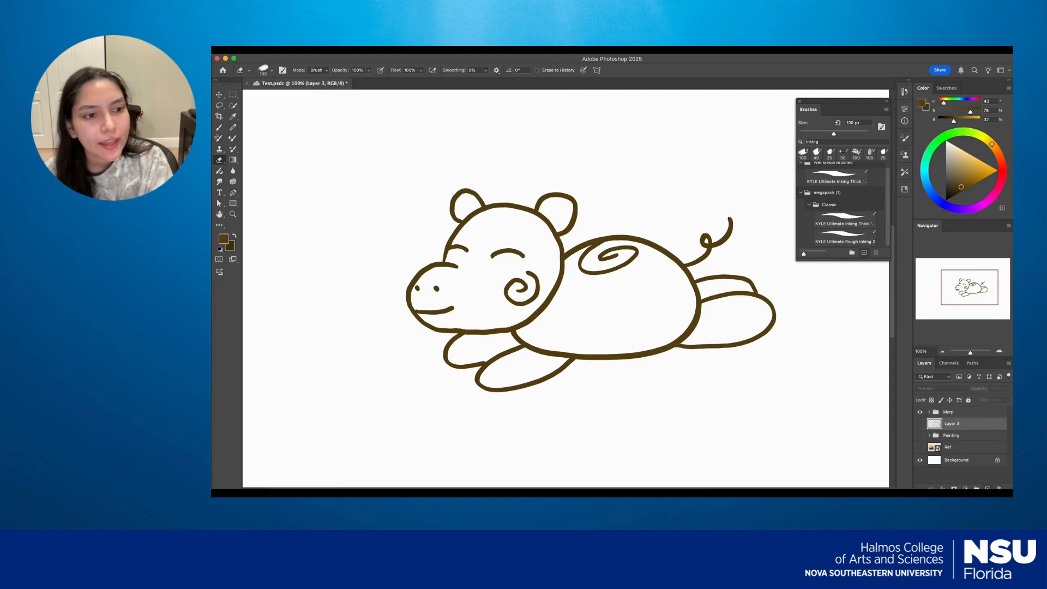
click(988, 488)
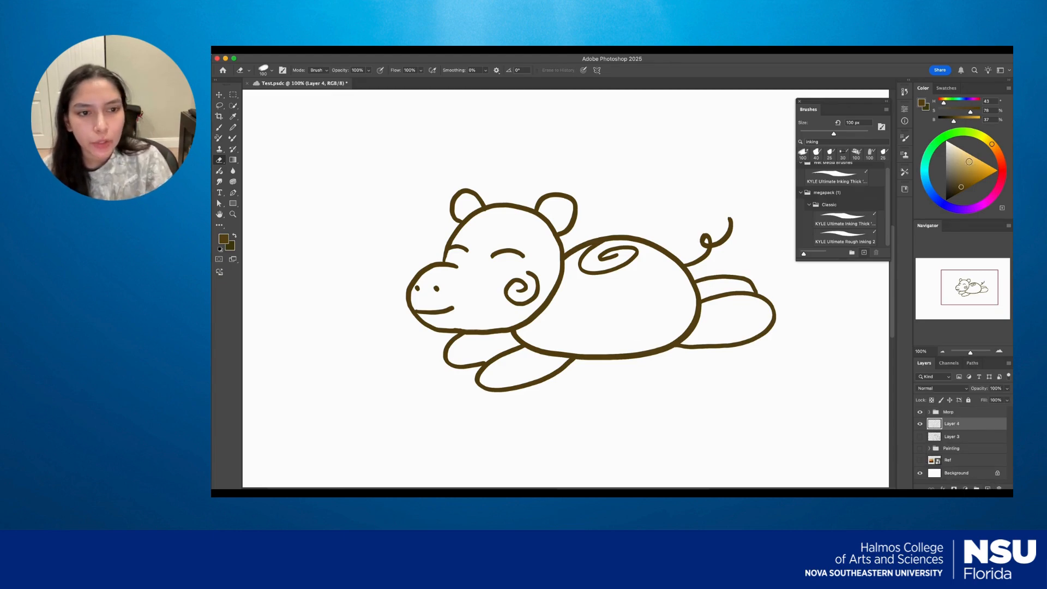
drag(972, 162, 965, 152)
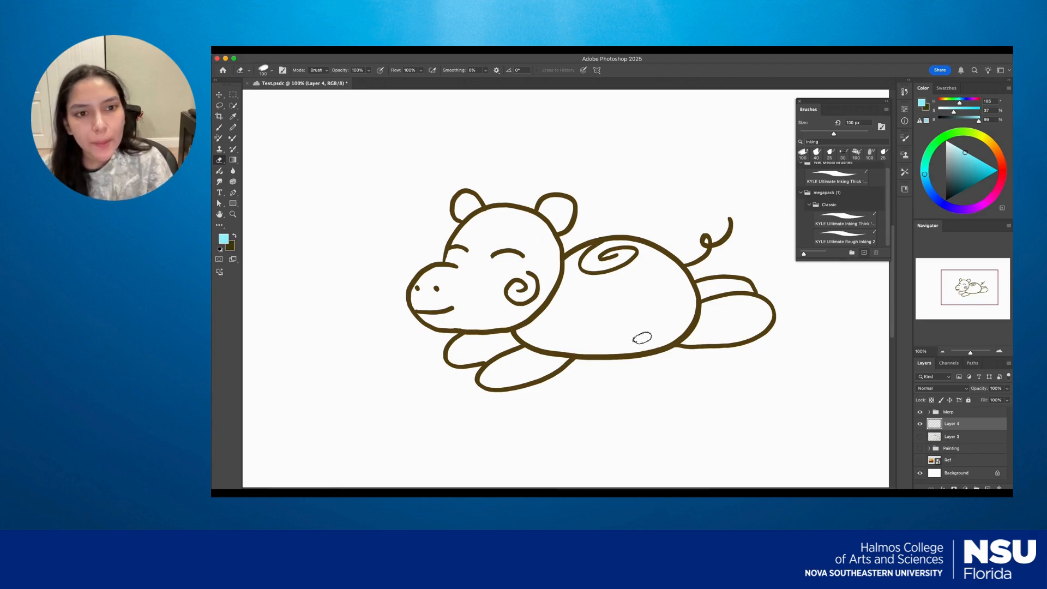
key(b)
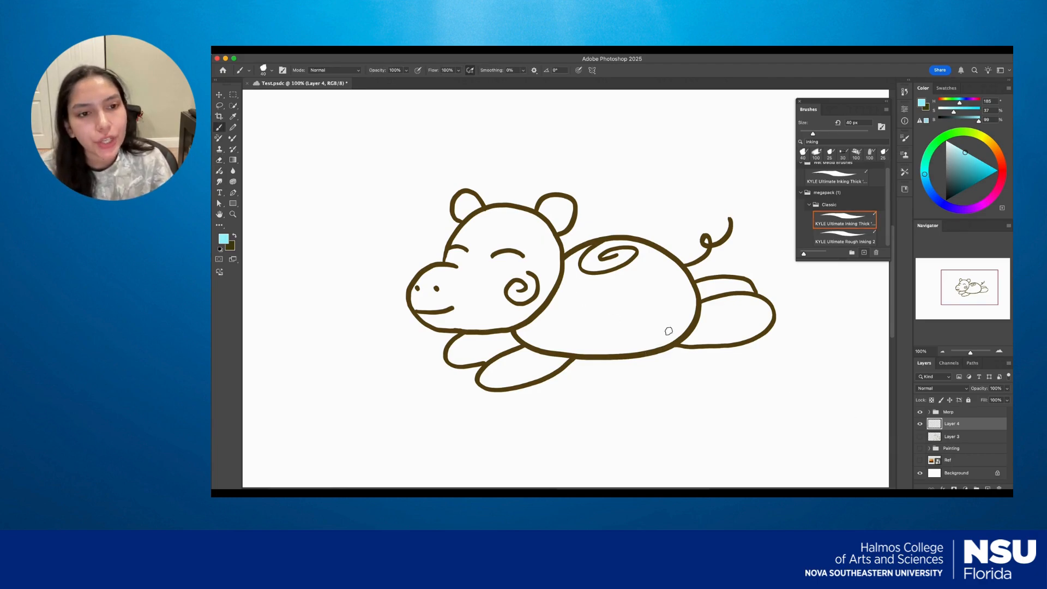
mouse_move(457, 215)
mouse_down()
mouse_move(533, 217)
mouse_move(566, 200)
mouse_move(569, 220)
mouse_move(552, 237)
mouse_move(544, 298)
mouse_up()
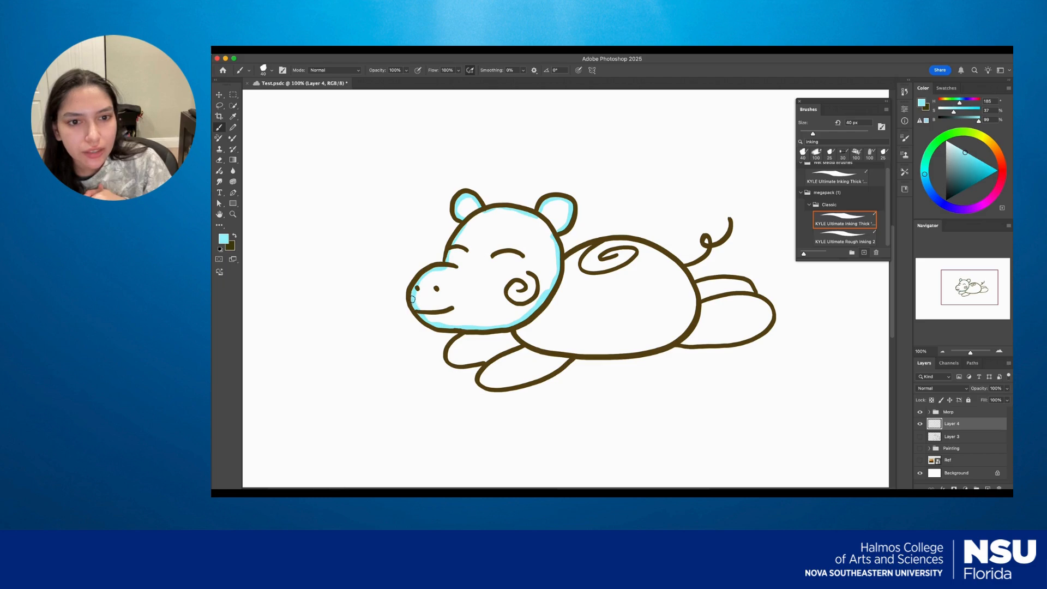
Fill the inside of the hippo's head with light cyan using the Paint Bucket tool.
key(g)
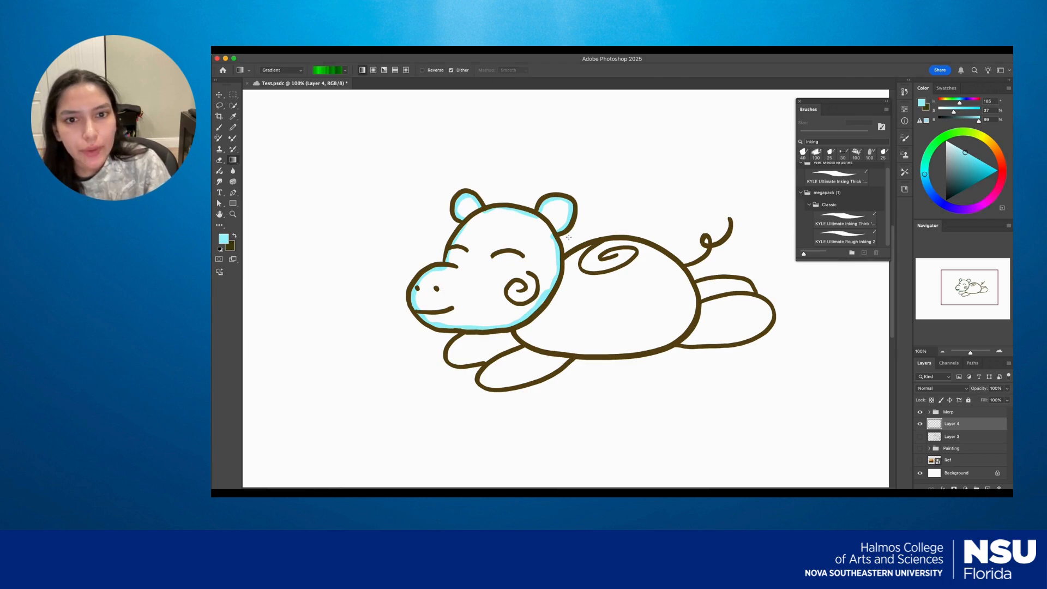
right_click(235, 162)
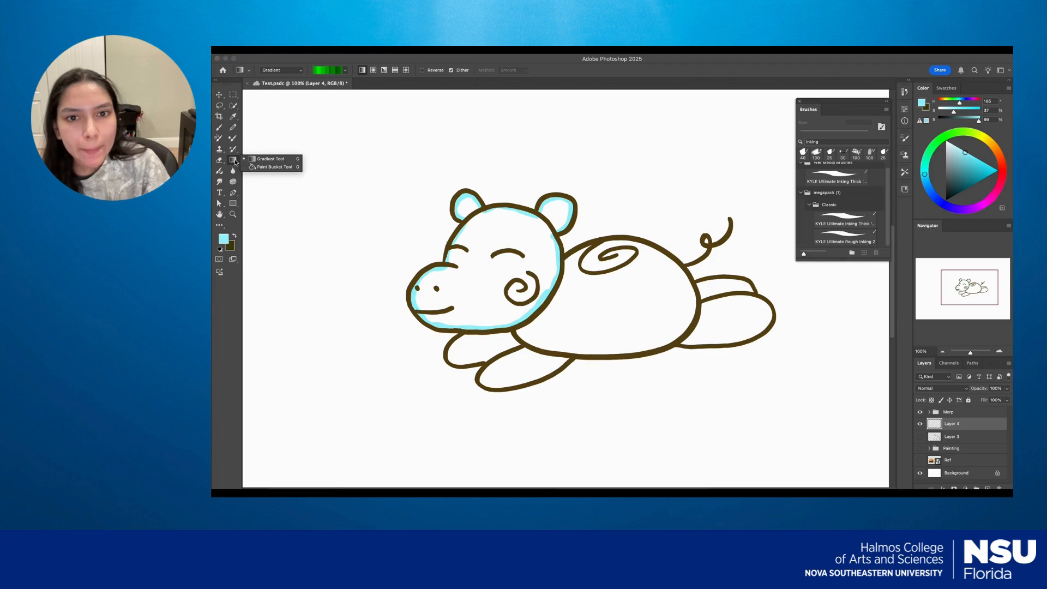
click(262, 167)
click(500, 273)
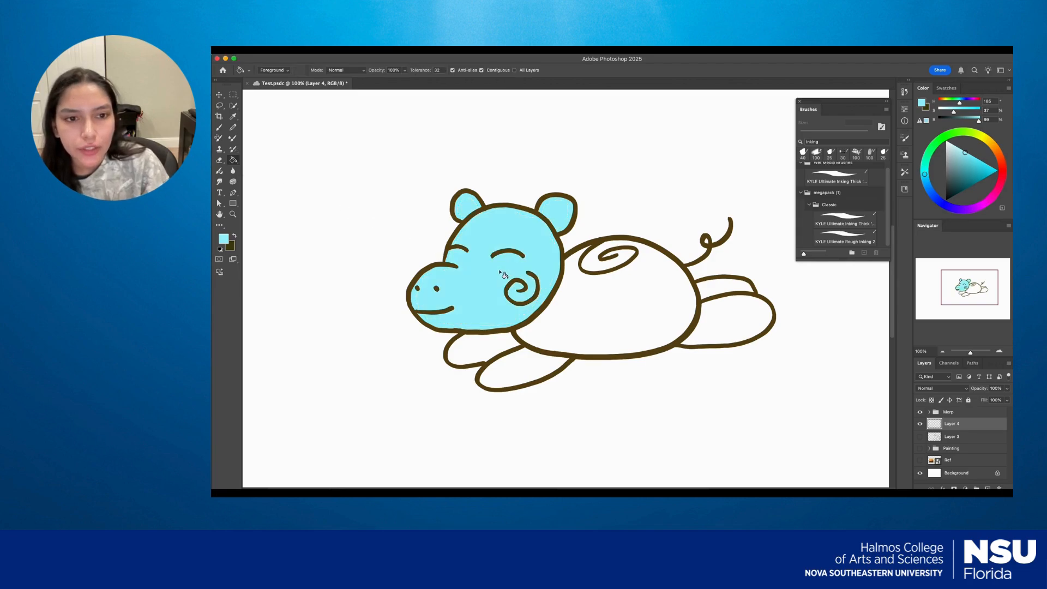
Move Layer 4 into the Merp group between Head and Body, and merge it with the Head layer.
key(b)
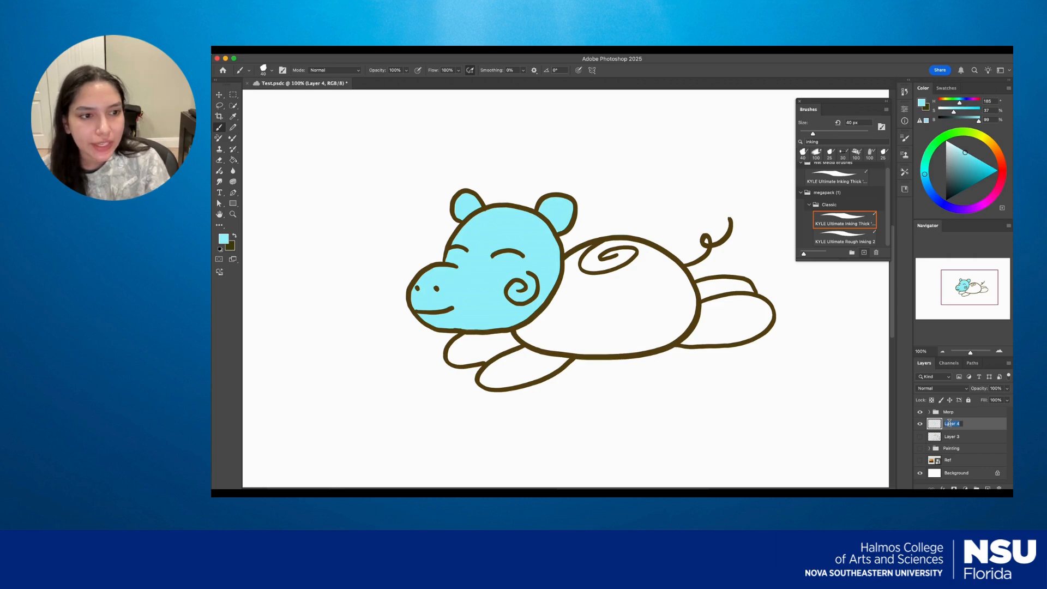
click(930, 412)
drag(955, 450, 957, 436)
shift+click(958, 428)
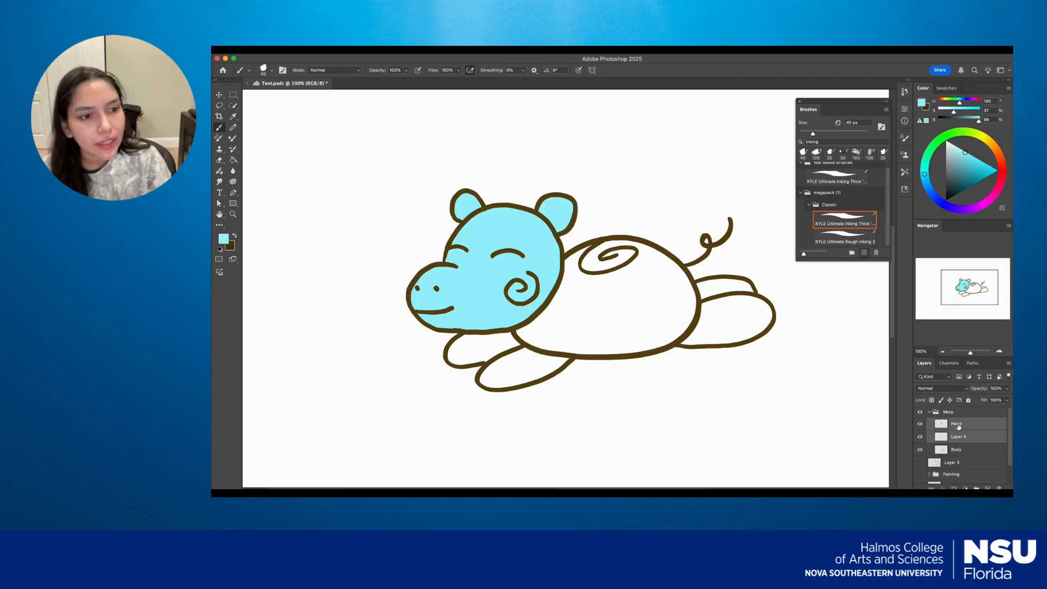
right_click(958, 427)
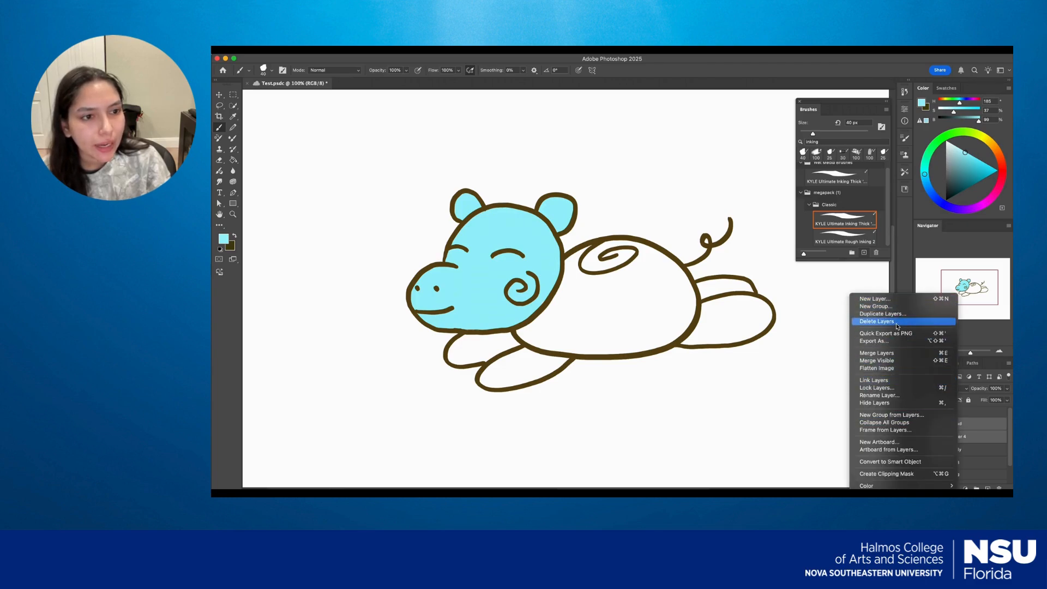
click(893, 355)
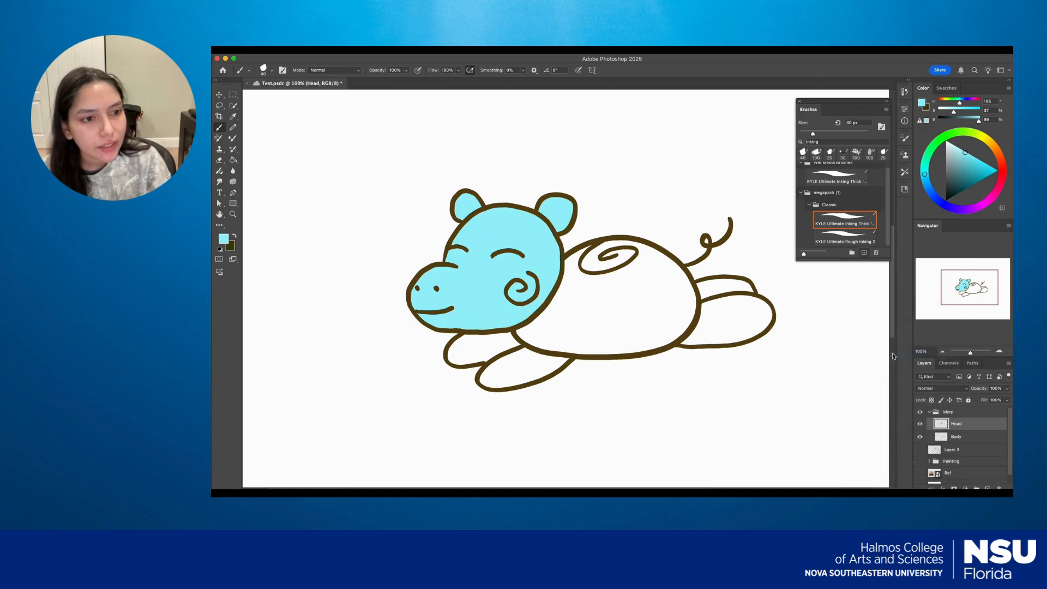
Toggle the Head layer's visibility to check the merged line art and fill.
click(918, 424)
click(919, 425)
click(918, 424)
click(918, 424)
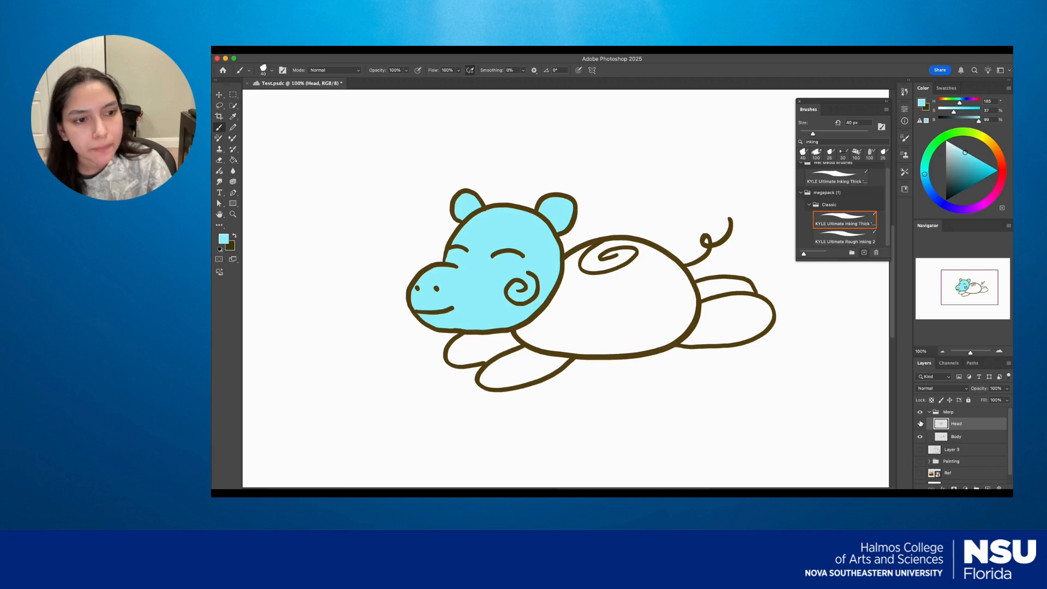
Add a new layer directly below the Merp group and paint light cyan along the inside of the body and leg outlines.
key(alt+bracketleft)
key(alt+bracketleft)
key(alt+shift+super+n)
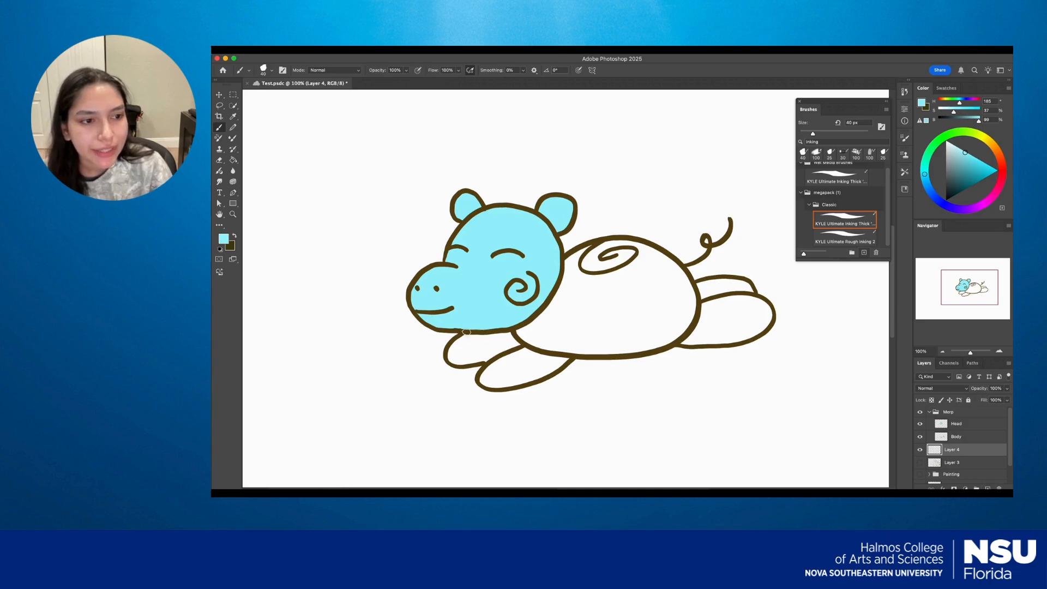
mouse_move(449, 358)
mouse_down()
mouse_move(488, 357)
mouse_move(496, 385)
mouse_move(480, 382)
mouse_move(503, 387)
mouse_move(572, 352)
mouse_move(737, 341)
mouse_move(771, 319)
mouse_move(745, 281)
mouse_move(689, 276)
mouse_move(655, 249)
mouse_move(605, 240)
mouse_move(577, 250)
mouse_move(540, 309)
mouse_move(466, 335)
mouse_move(541, 354)
mouse_up()
Fill the hippo's body and legs with light cyan using the Paint Bucket tool, and deselect the layer.
key(g)
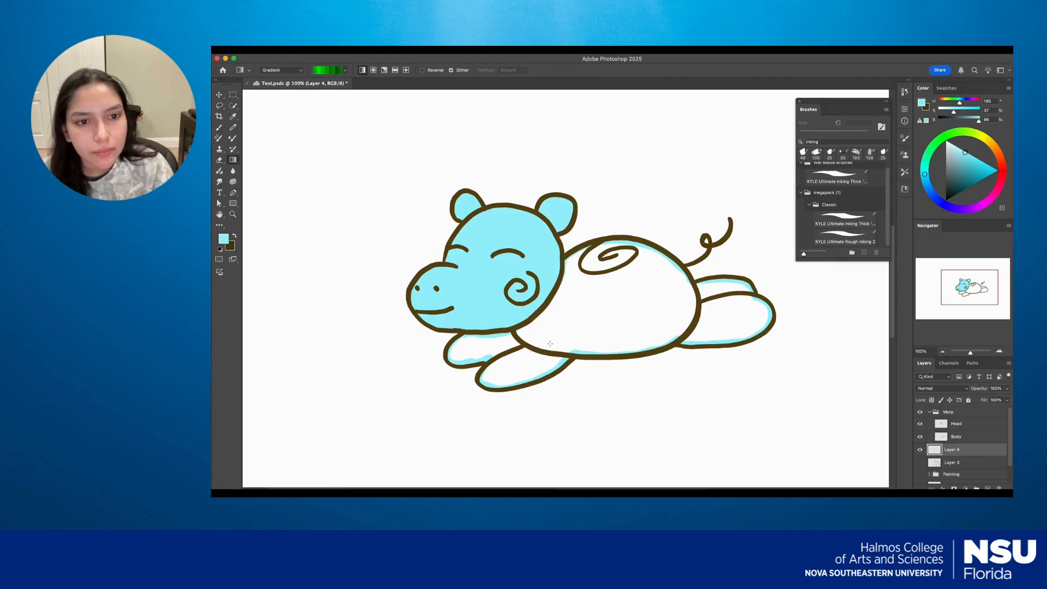
right_click(240, 167)
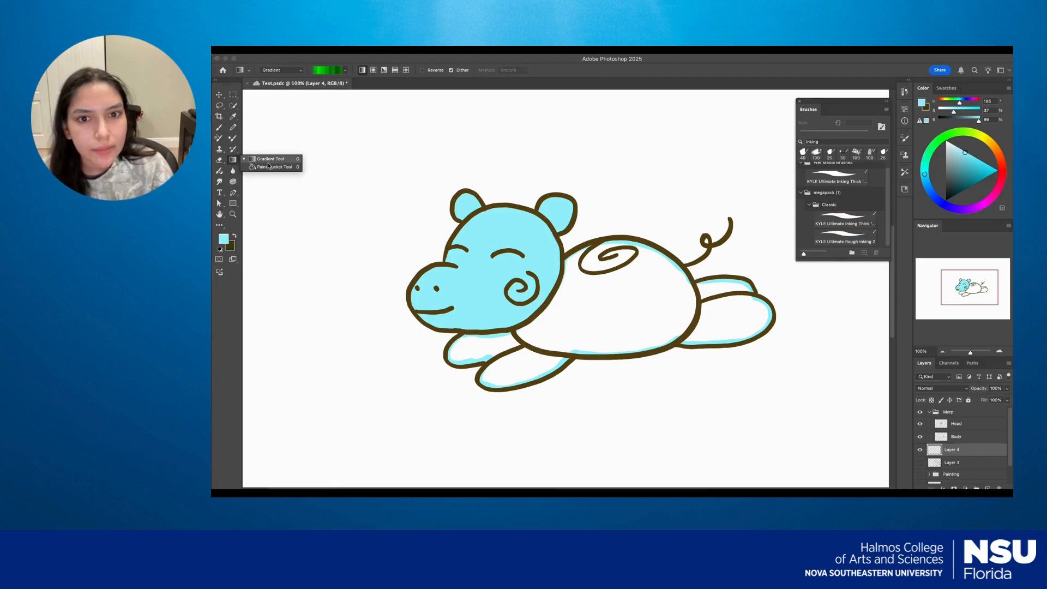
click(269, 167)
click(570, 312)
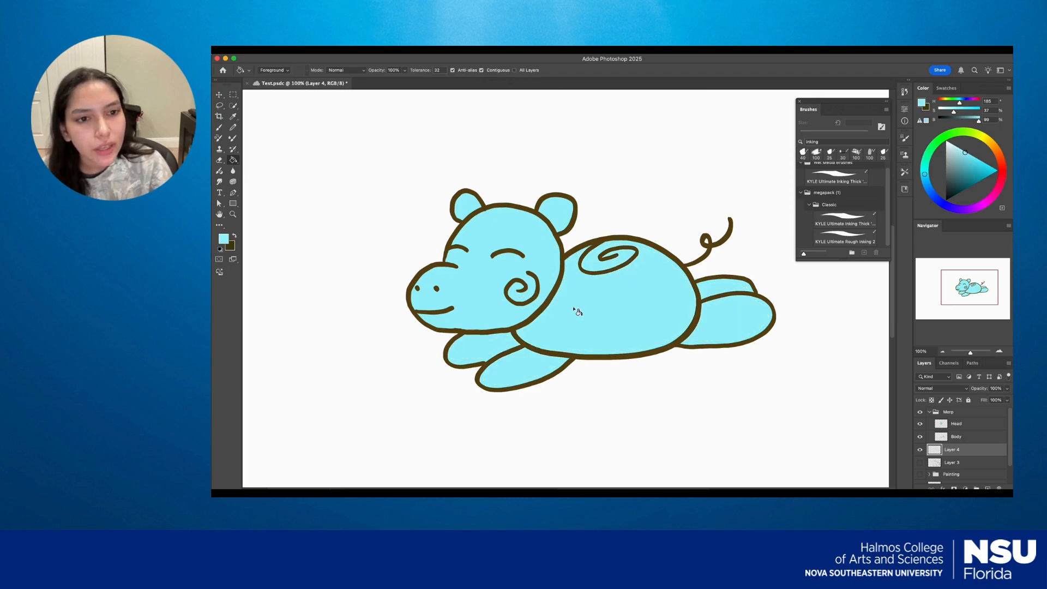
key(v)
click(588, 474)
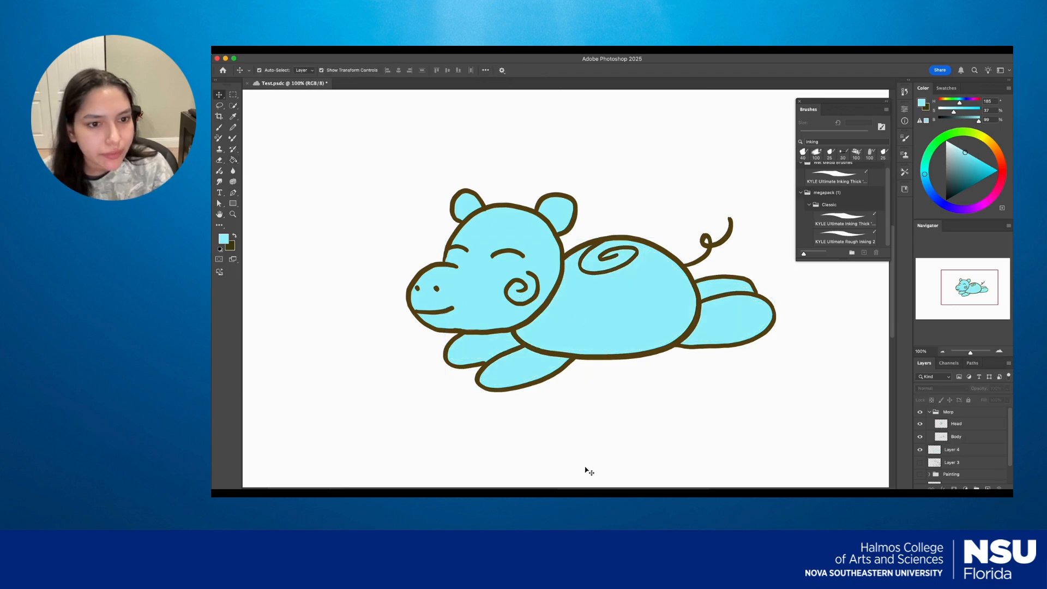
Try a pink brush stroke on the Head layer and undo it.
click(969, 437)
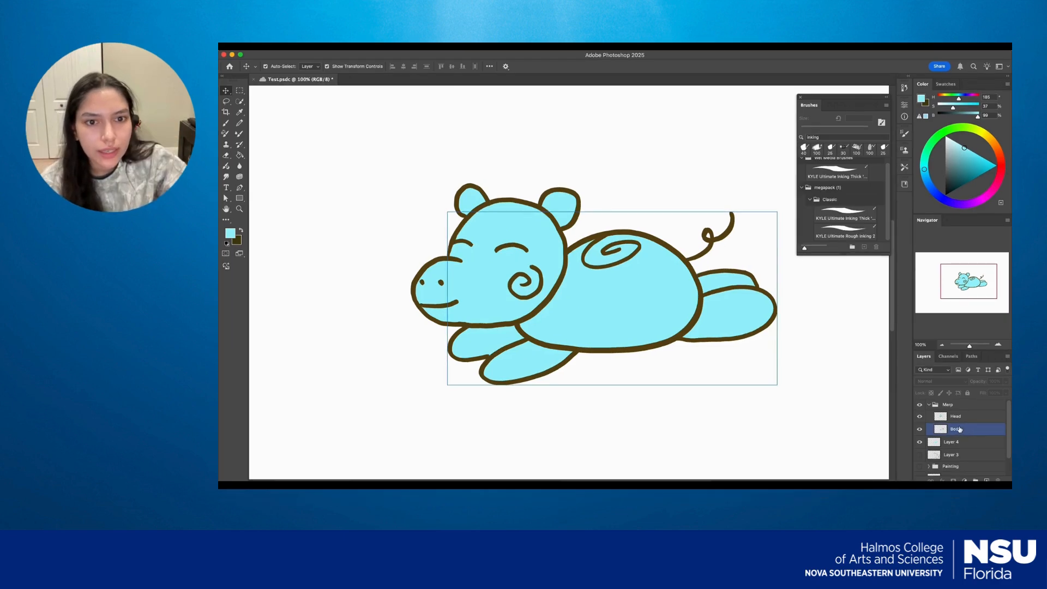
click(943, 418)
key(b)
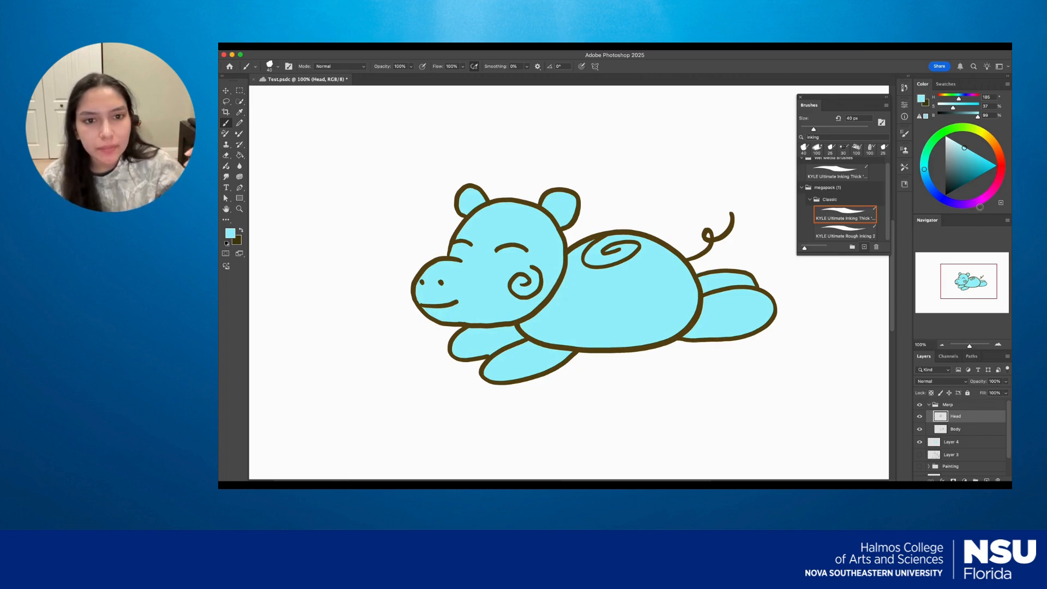
click(986, 198)
mouse_move(594, 260)
mouse_down()
mouse_move(502, 312)
mouse_move(555, 375)
mouse_up()
key(z)
key(super+z)
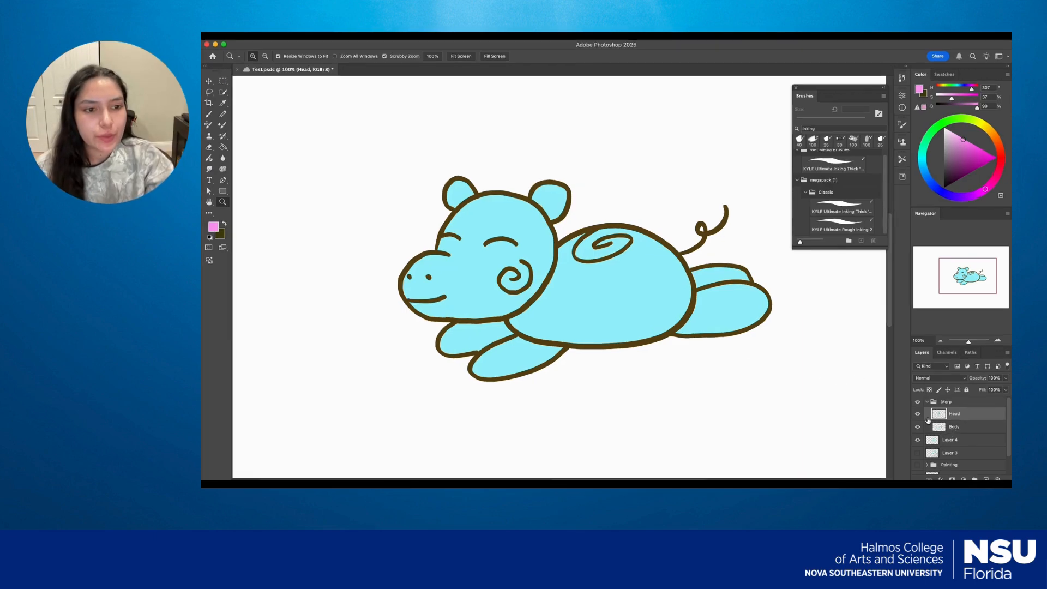
Convert the Head layer to a smart object.
right_click(959, 416)
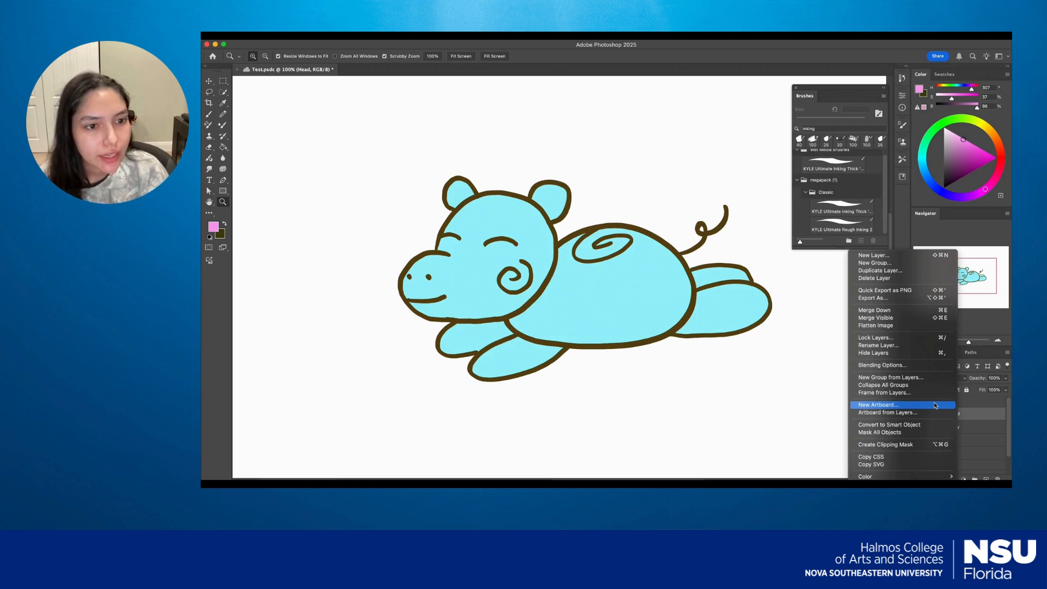
click(922, 425)
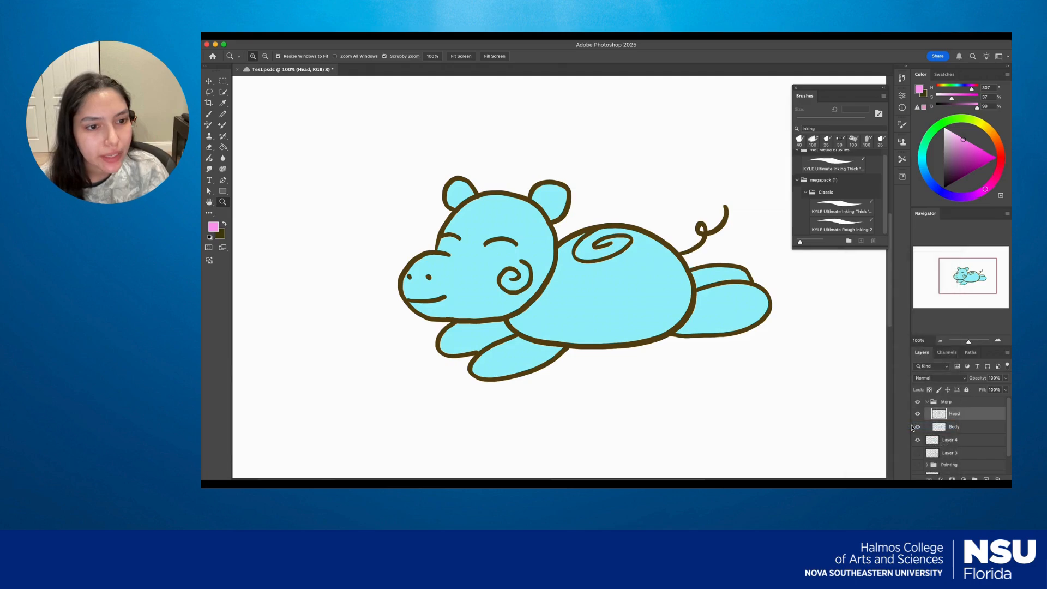
Switch to the Motion workspace and choose the video timeline type for the animation.
click(475, 35)
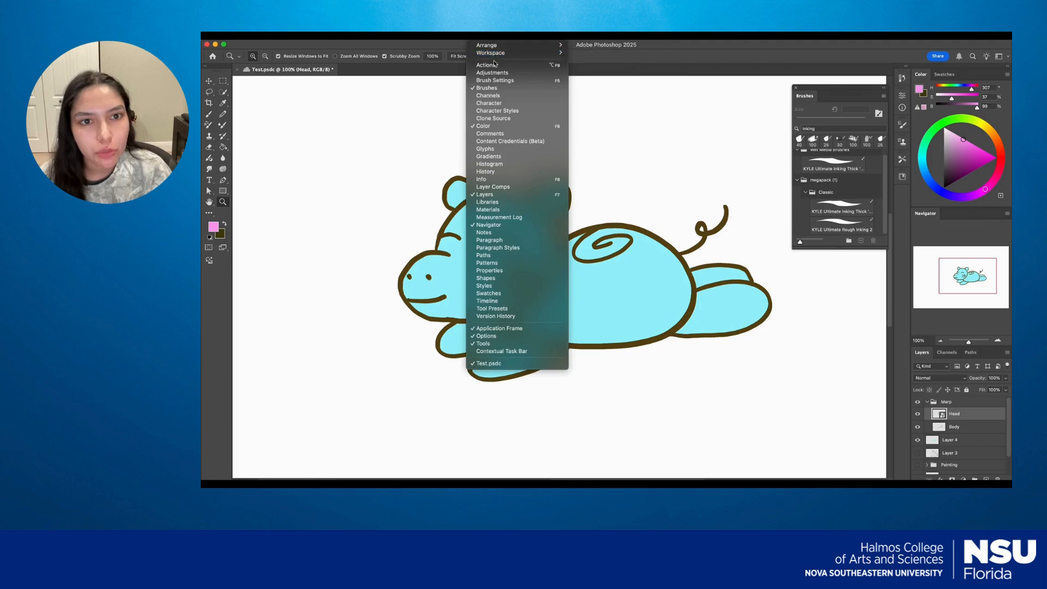
mouse_move(500, 54)
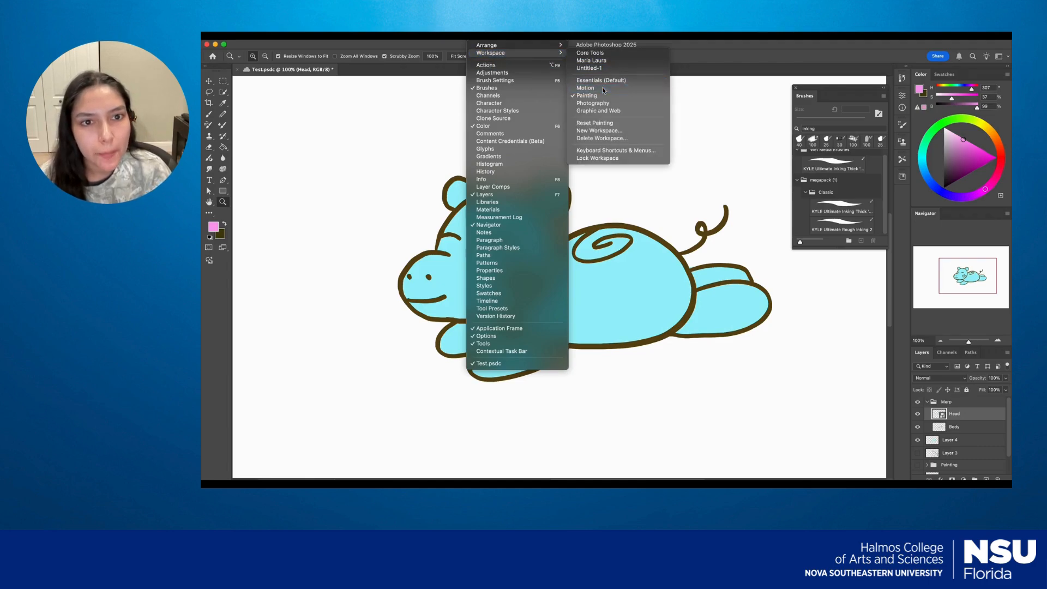
click(604, 88)
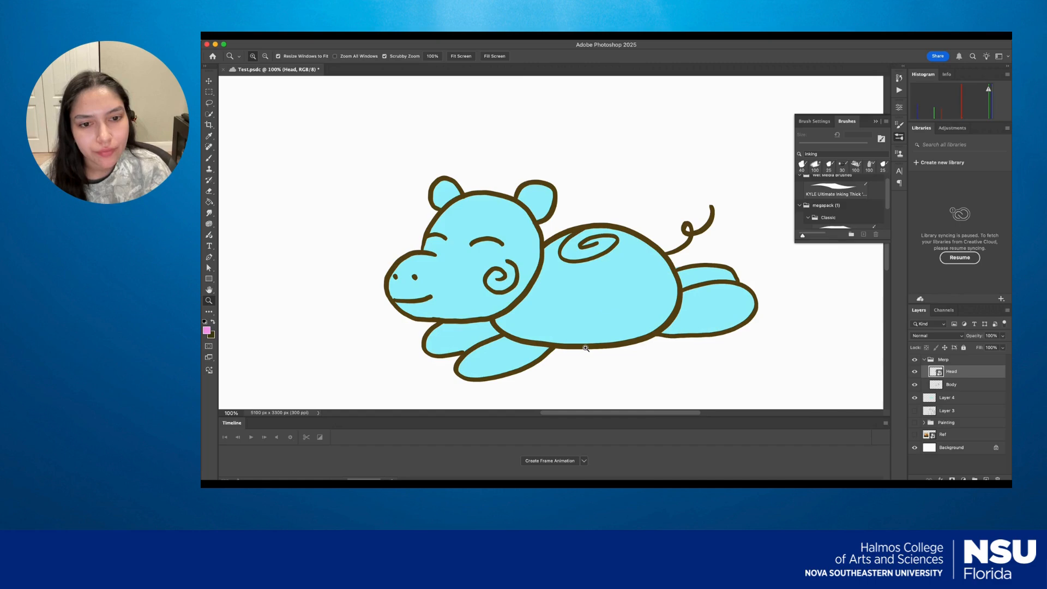
click(585, 461)
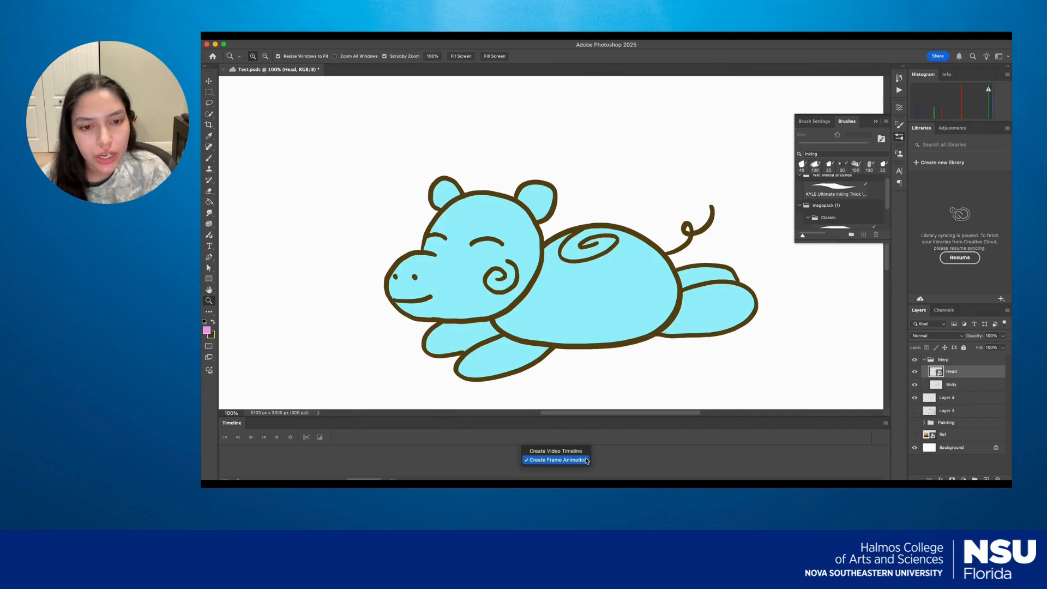
click(584, 452)
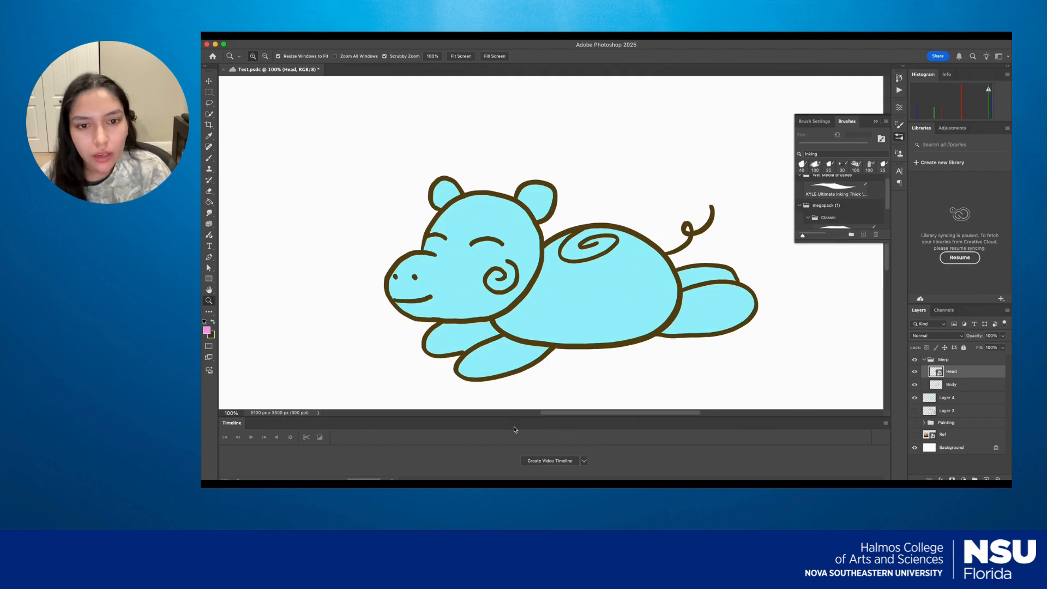
double_click(965, 376)
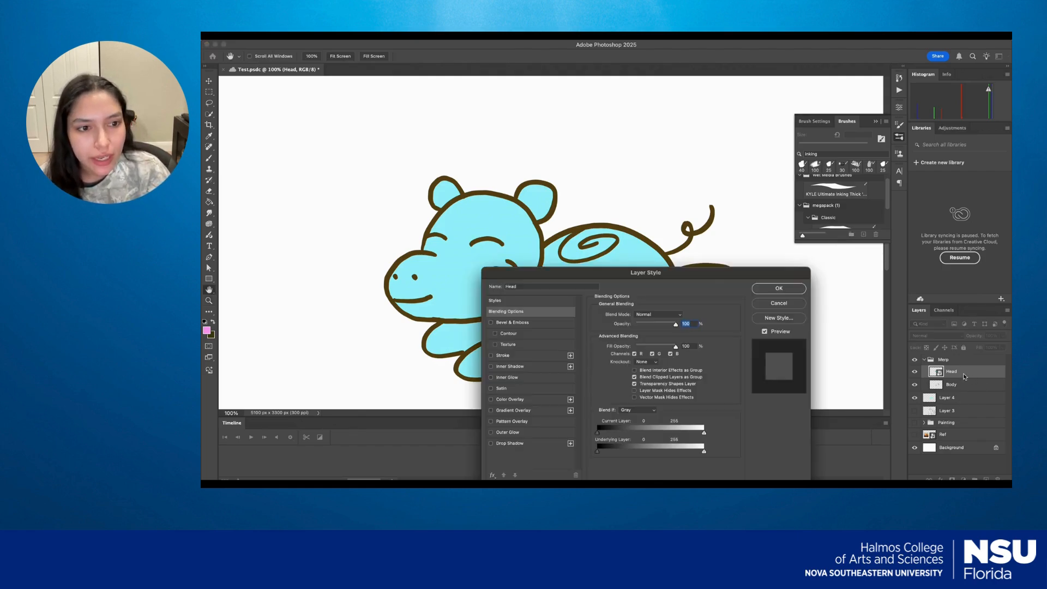
click(787, 303)
key(z)
Undock the Timeline panel over the canvas, resize it, and create the video timeline.
drag(316, 437, 302, 222)
drag(428, 286, 518, 390)
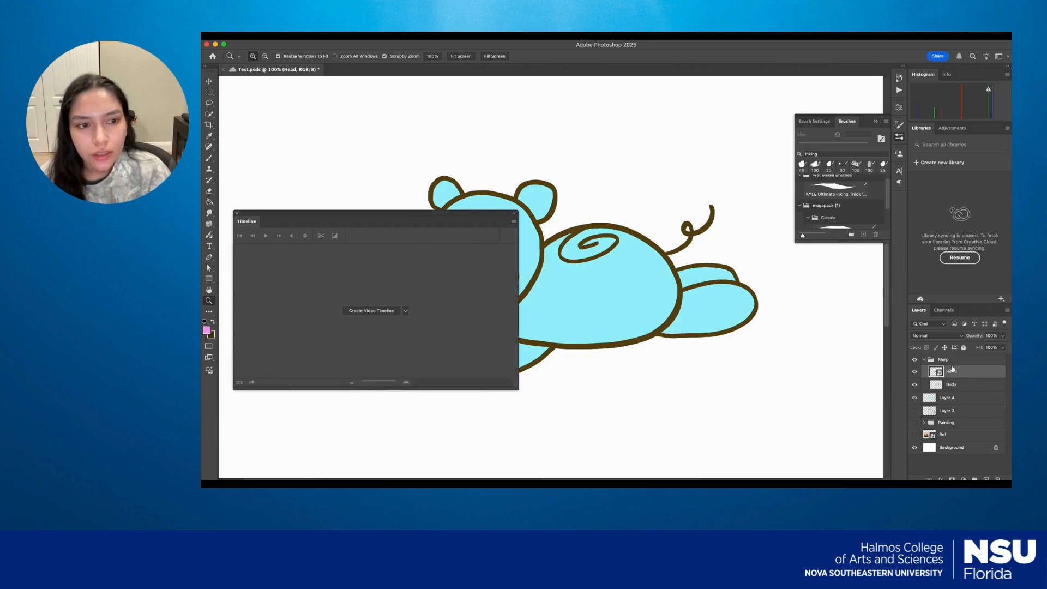
click(388, 311)
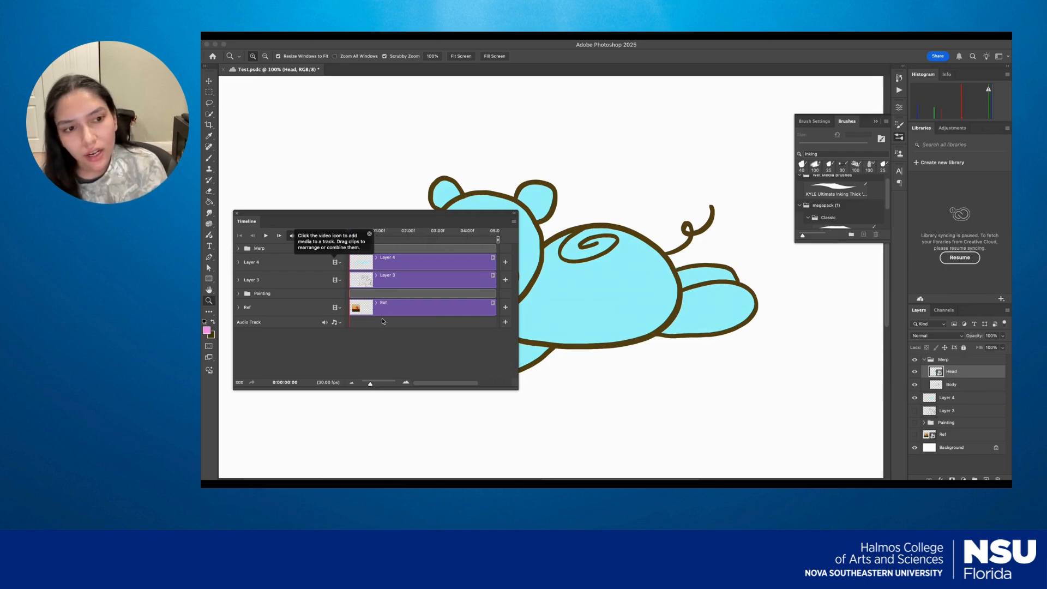
Expand the Merp group in the timeline to show its Head and Body tracks.
click(381, 263)
click(376, 258)
click(376, 258)
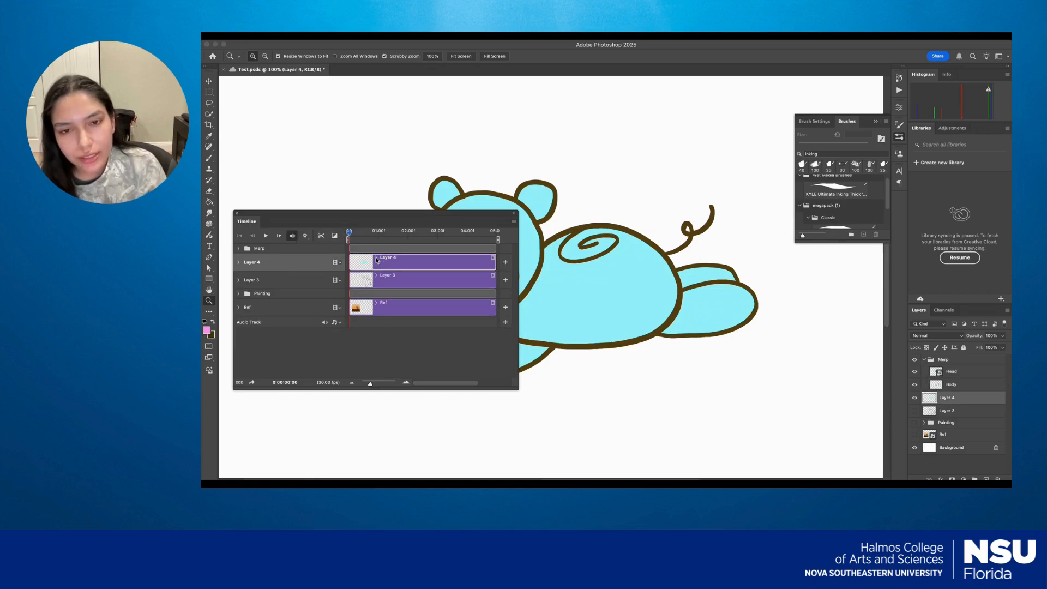
click(239, 249)
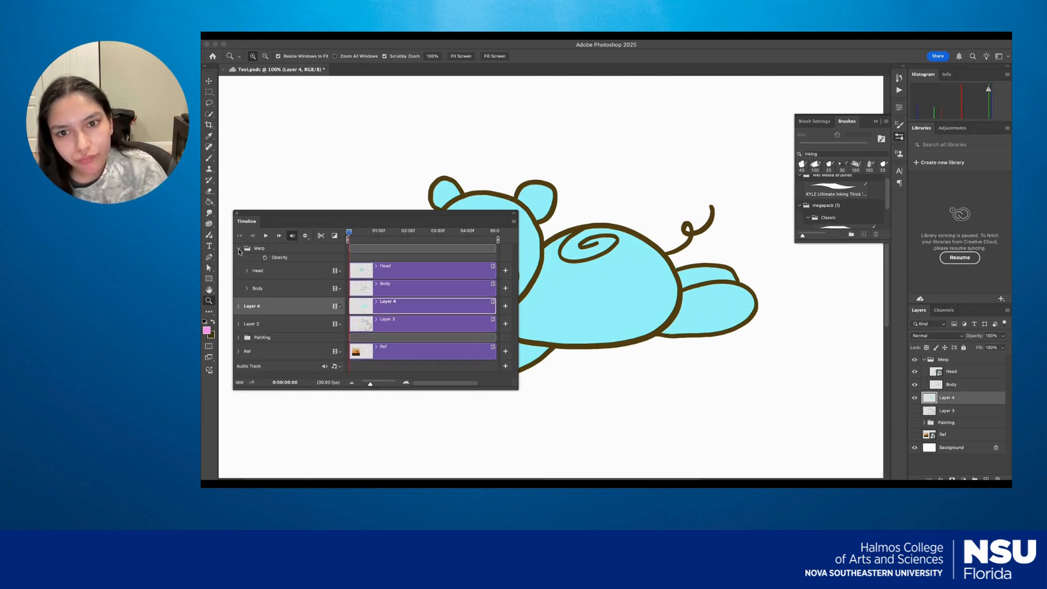
click(238, 307)
click(238, 306)
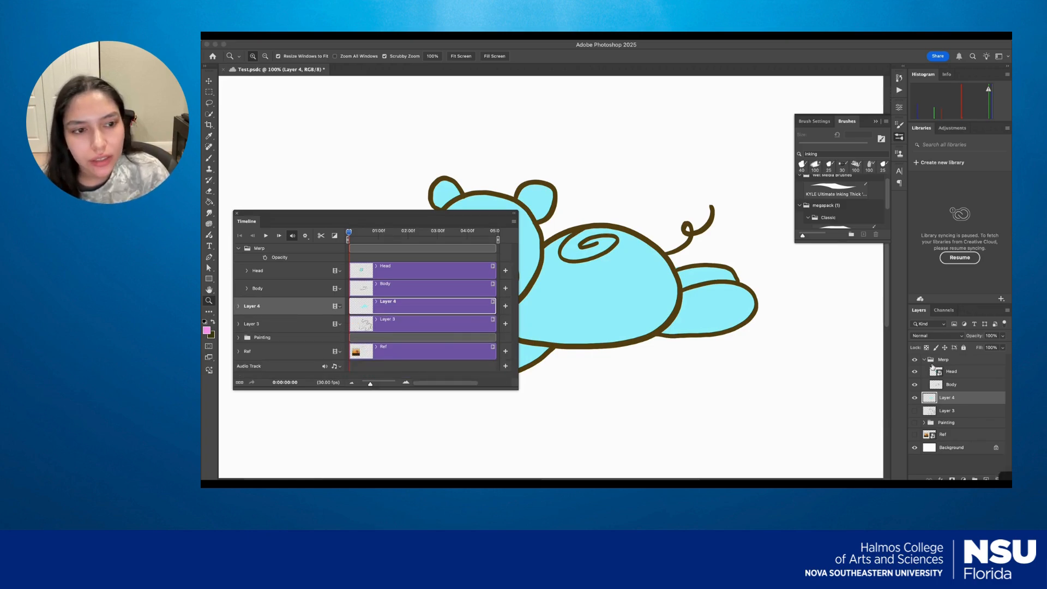
Merge Layer 4 with the Body layer inside the Merp group.
shift+click(962, 384)
right_click(962, 385)
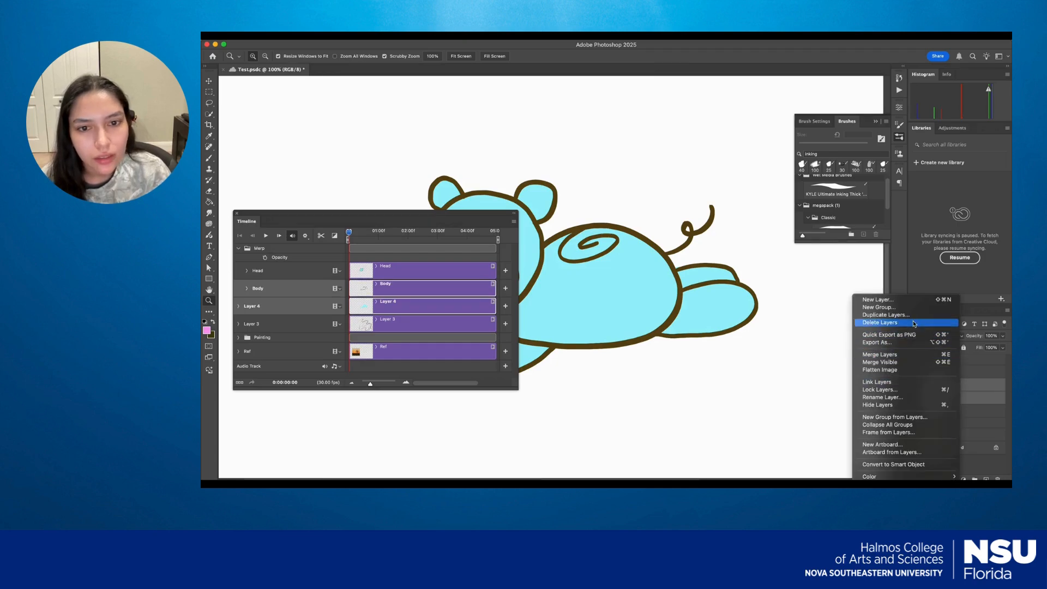
click(895, 355)
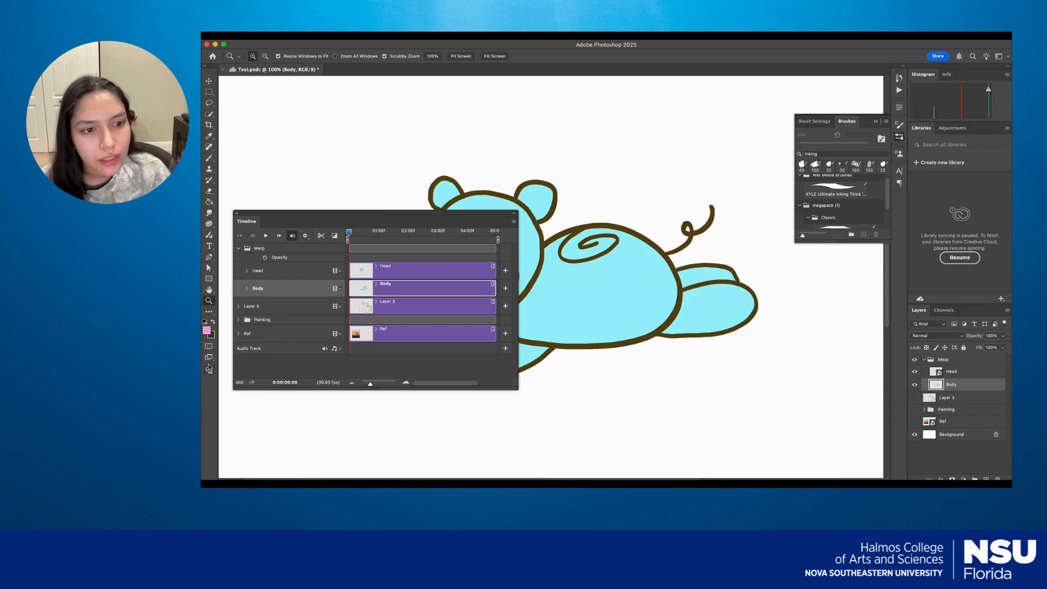
Delete Layer 3, the Painting group and the Ref layer.
double_click(952, 398)
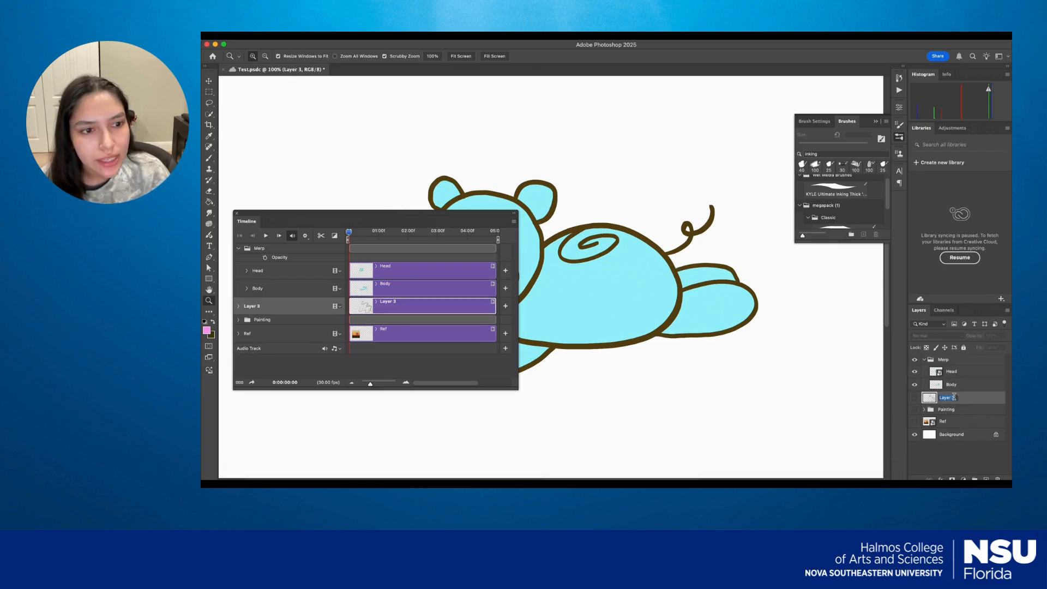
shift+click(954, 410)
double_click(956, 420)
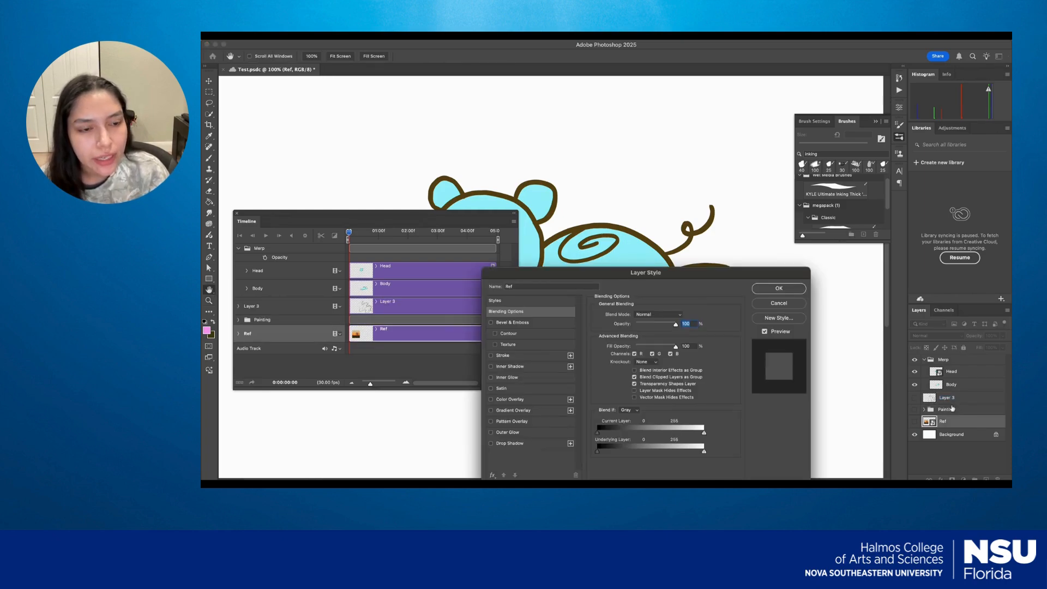
click(774, 304)
key(z)
click(947, 409)
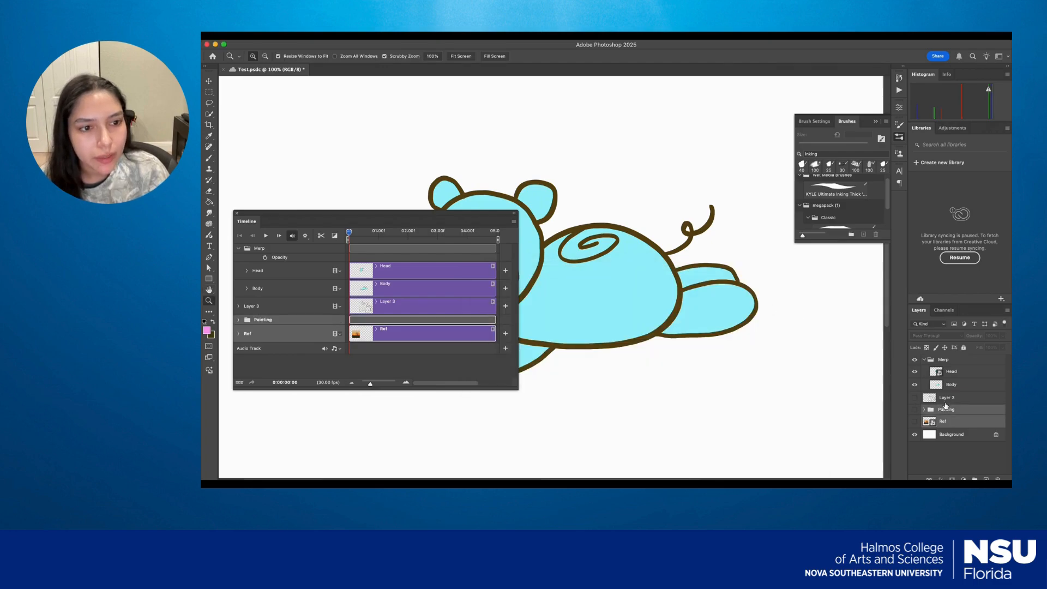
shift+click(946, 398)
right_click(946, 398)
click(898, 311)
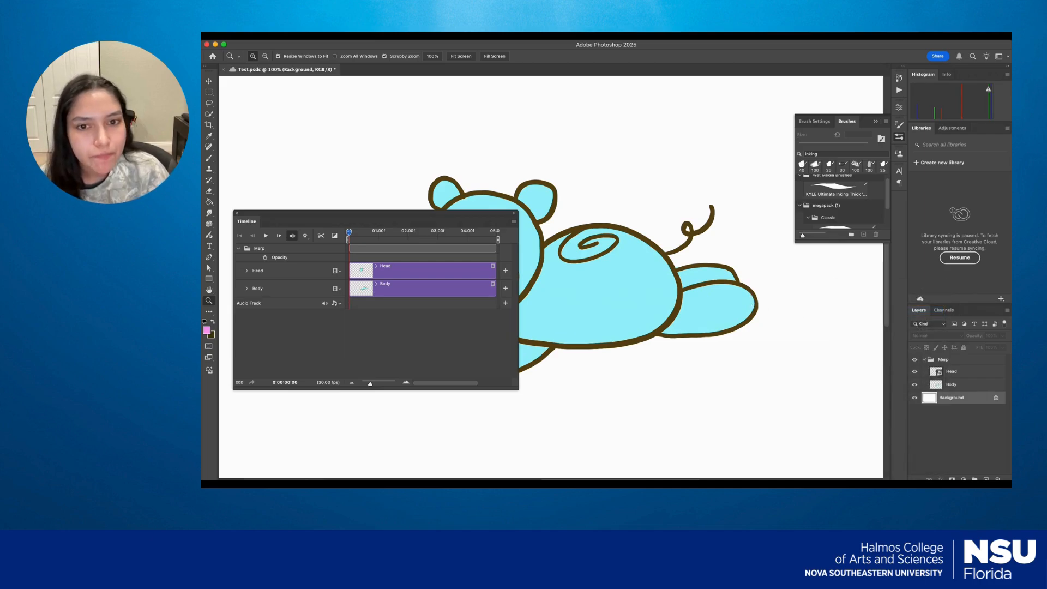
Enable Transform keyframing on the Head track at 0:00:00:00 and rotate the head clockwise by about 17°.
click(955, 386)
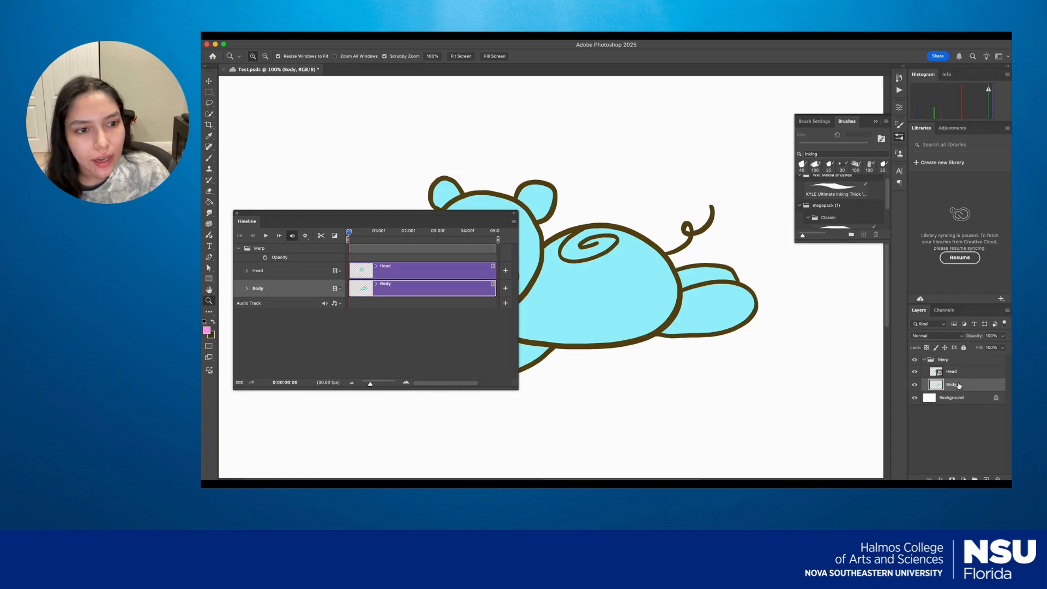
click(380, 268)
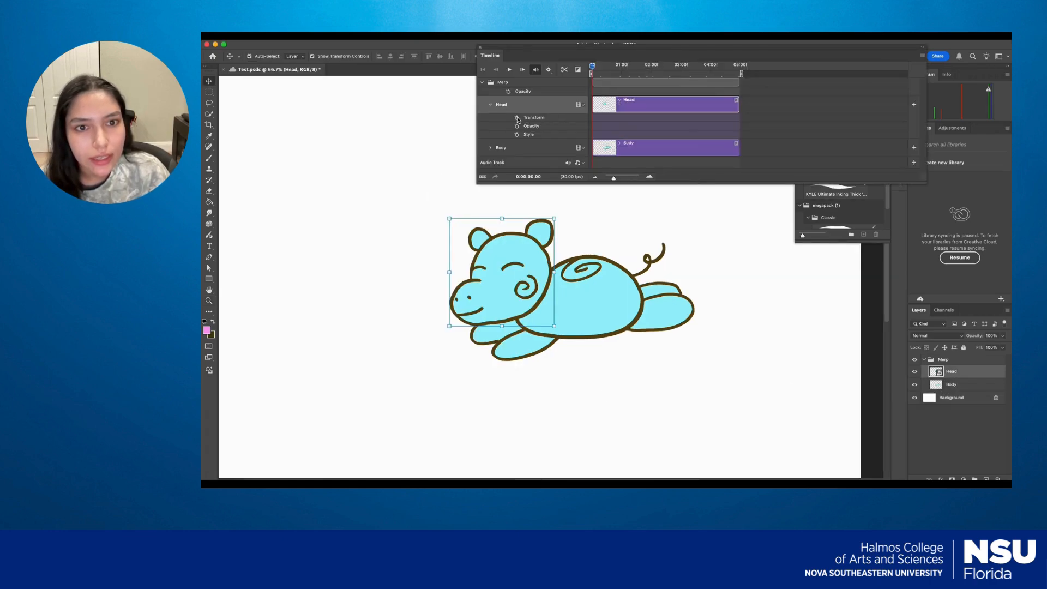
click(517, 118)
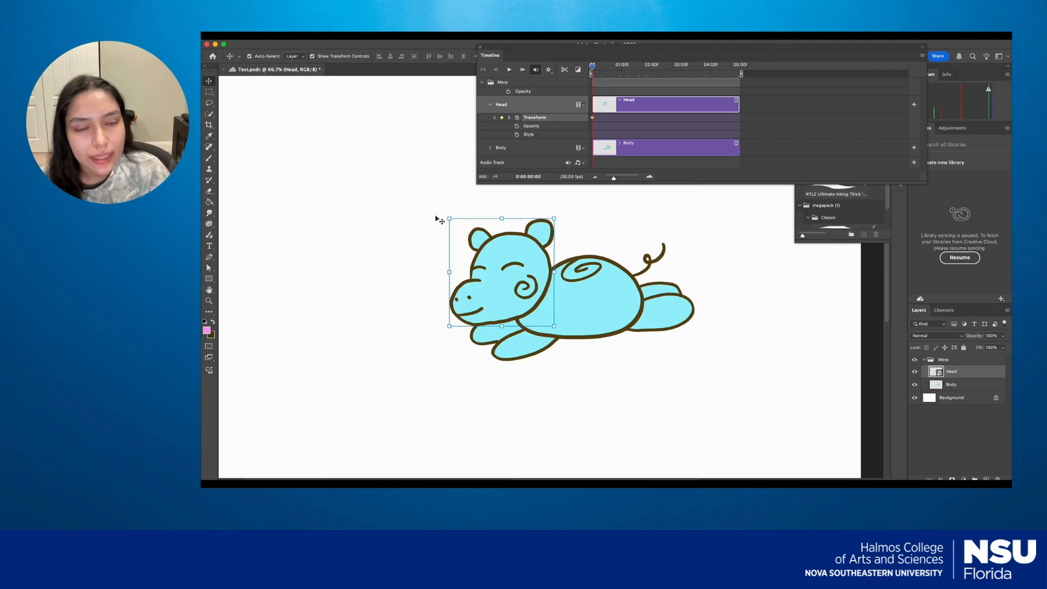
drag(442, 214, 476, 196)
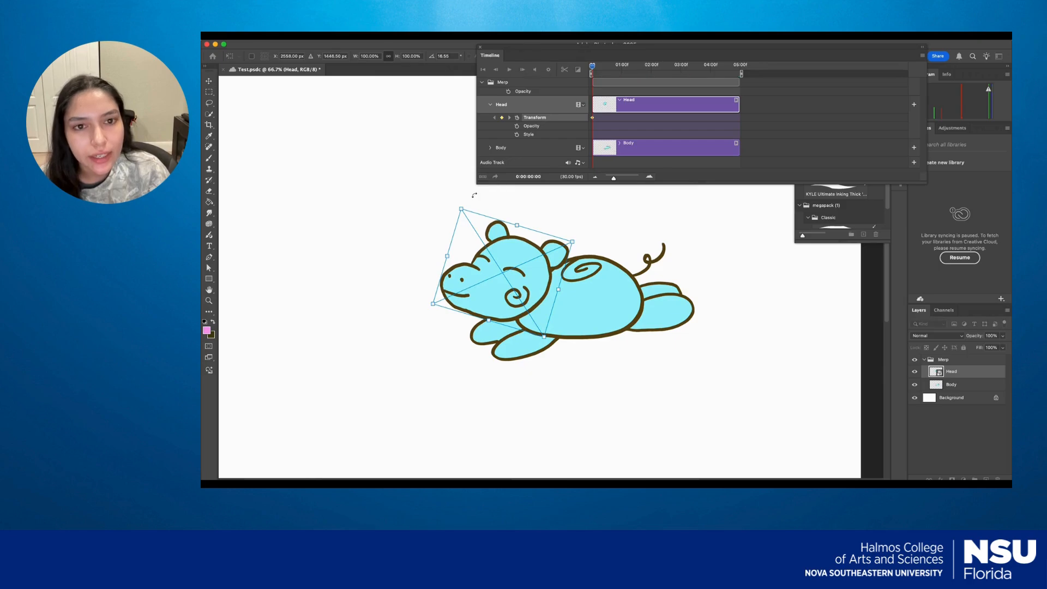
key(Escape)
Move the playhead to 0:00:01:09 and rotate the head counterclockwise to set a second Transform keyframe.
drag(594, 68, 632, 71)
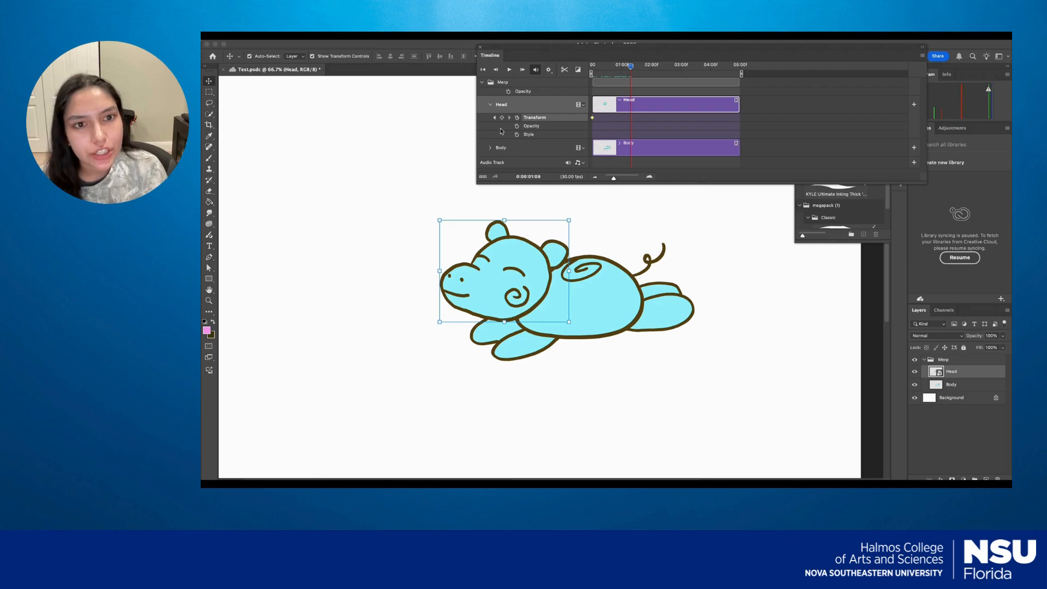
drag(431, 326, 469, 367)
key(Escape)
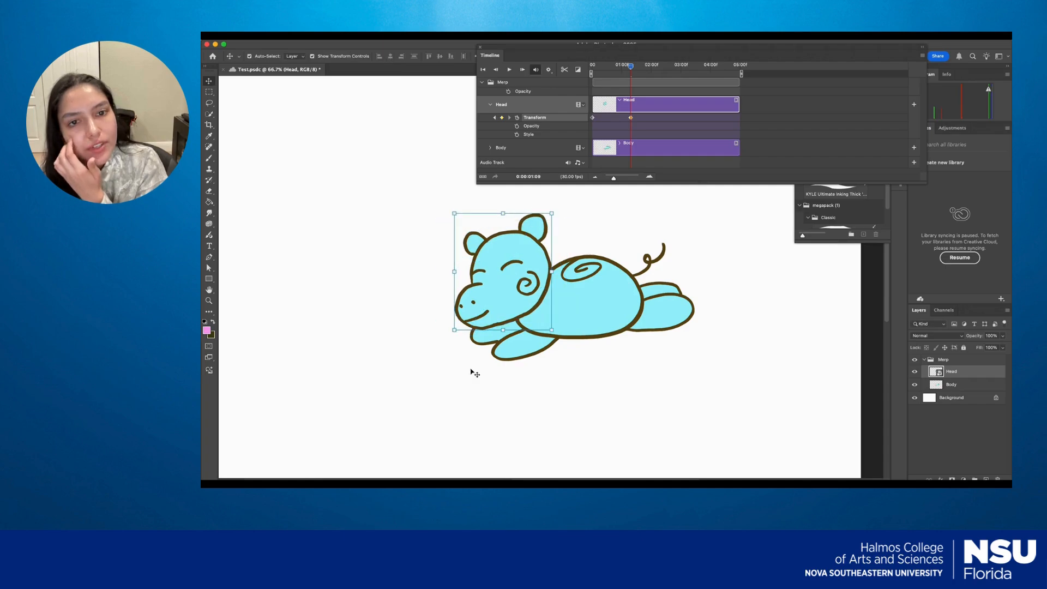
Add a Transform keyframe at 0:00:02:16 on the Head track and paste a copy of the 0:00:00:00 keyframe into it.
drag(632, 69, 669, 70)
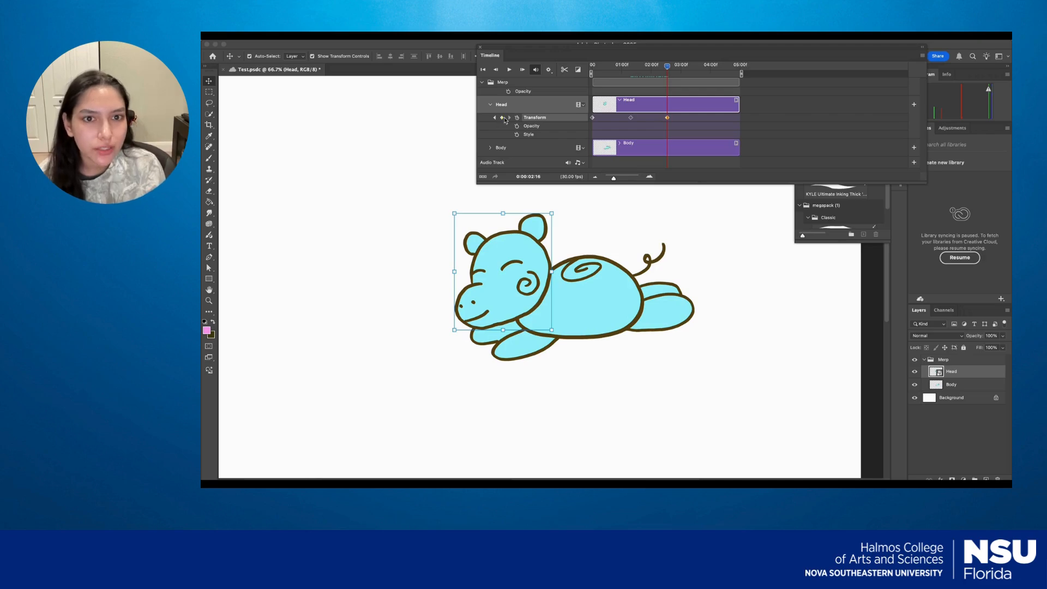
right_click(592, 118)
click(598, 133)
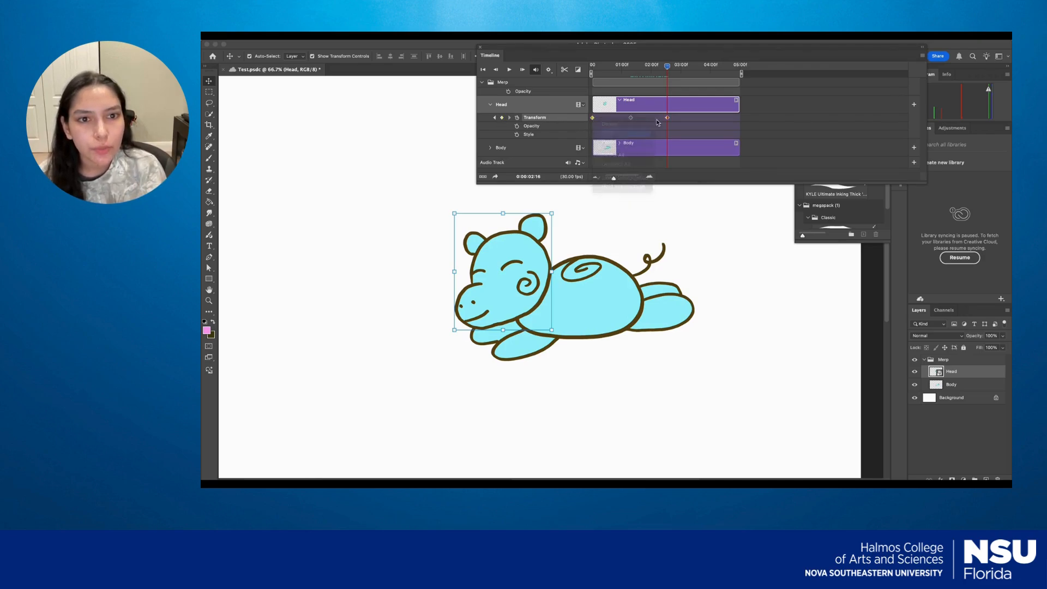
right_click(667, 118)
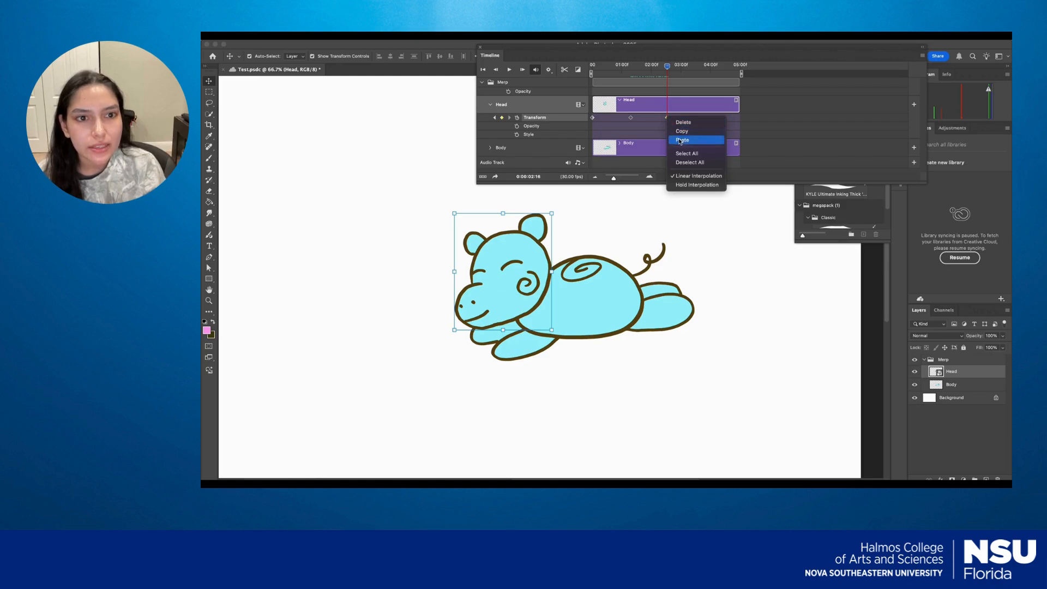
click(680, 139)
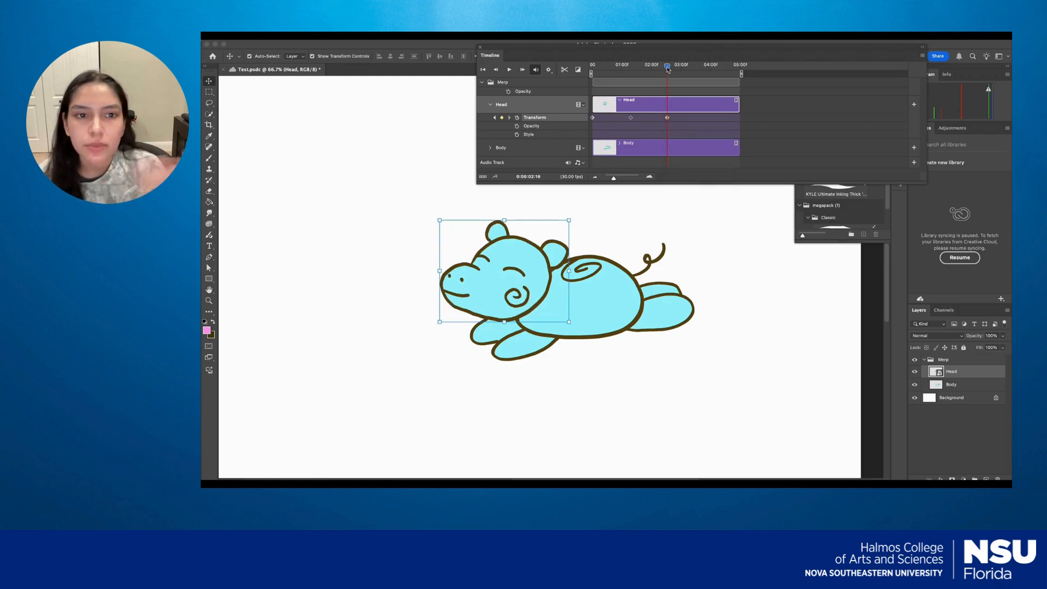
Add a Transform keyframe at 0:00:03:26 and paste a copy of the head's 0:00:01:09 keyframe into it.
drag(670, 69, 708, 67)
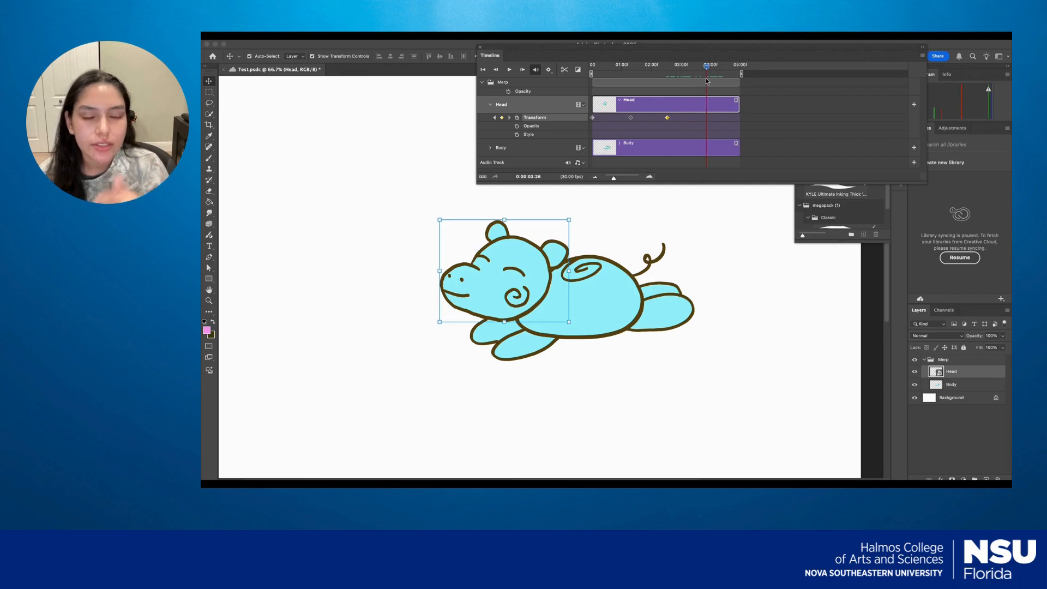
click(501, 117)
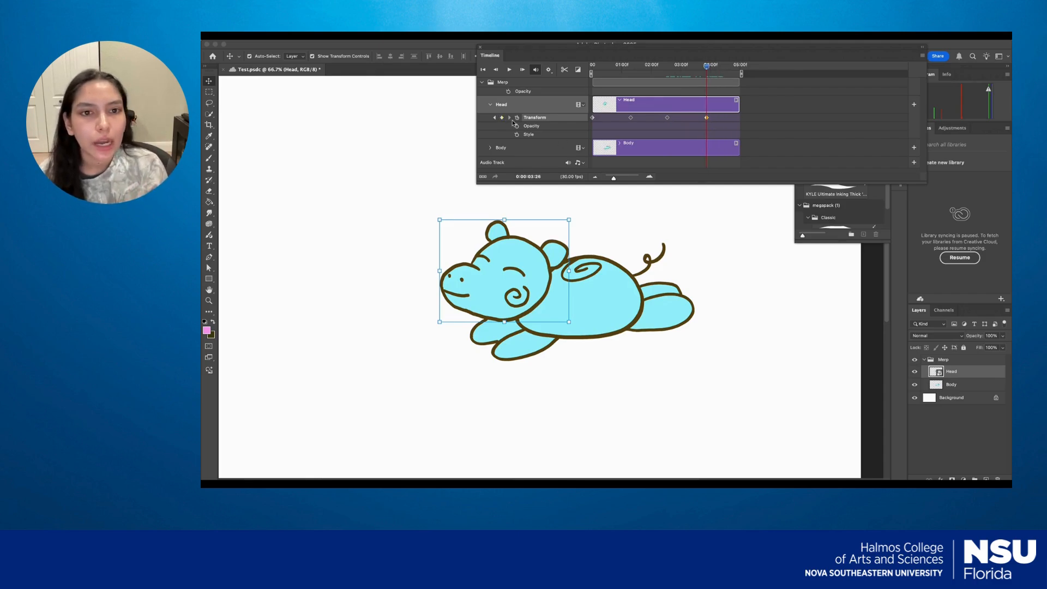
right_click(631, 118)
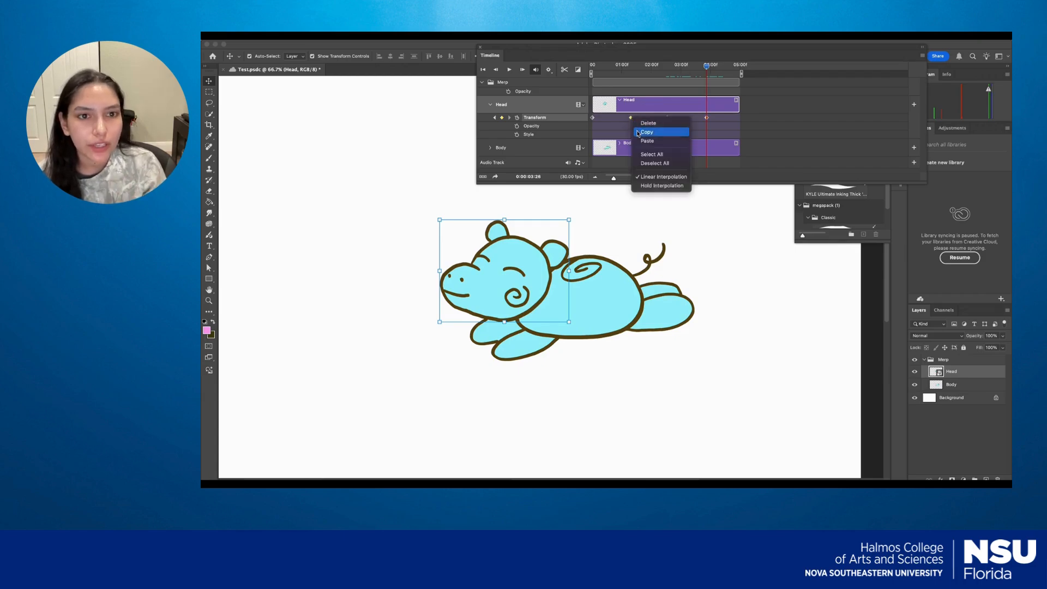
click(638, 133)
right_click(706, 118)
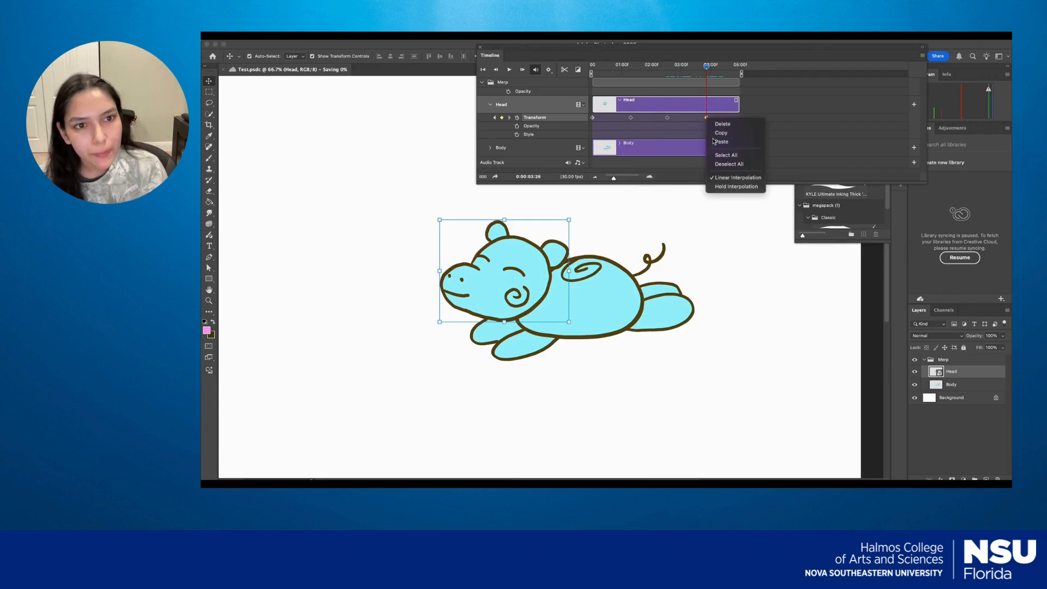
click(721, 141)
Play the head animation from the start of the timeline to review it, and deselect the Head layer.
drag(707, 67, 592, 71)
click(509, 70)
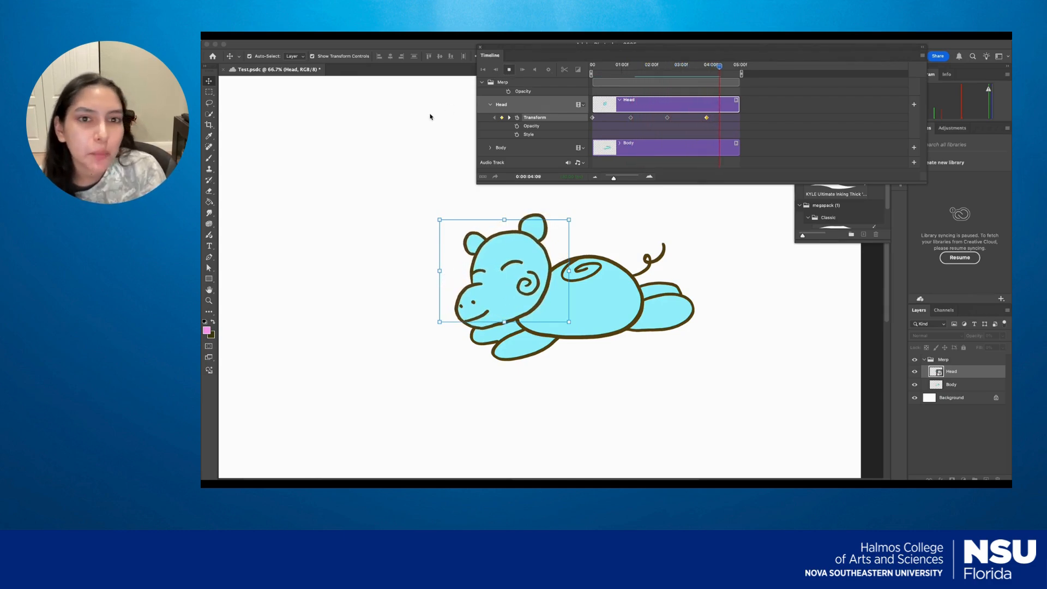
click(425, 154)
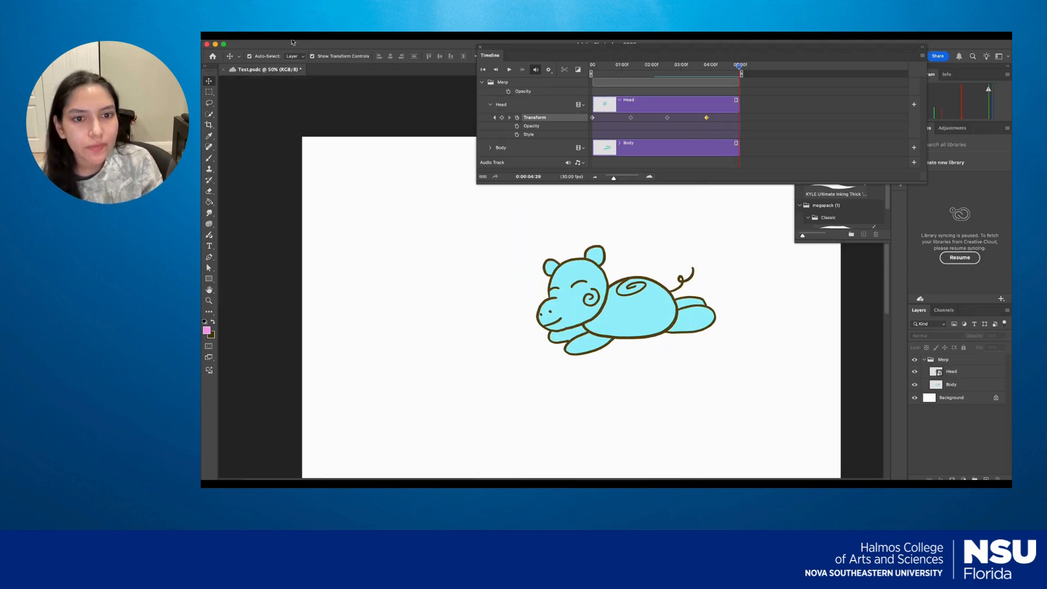
Render all frames of the animation to the Desktop as Test.mp4, using H.264 at Medium Quality and 30 fps.
click(288, 38)
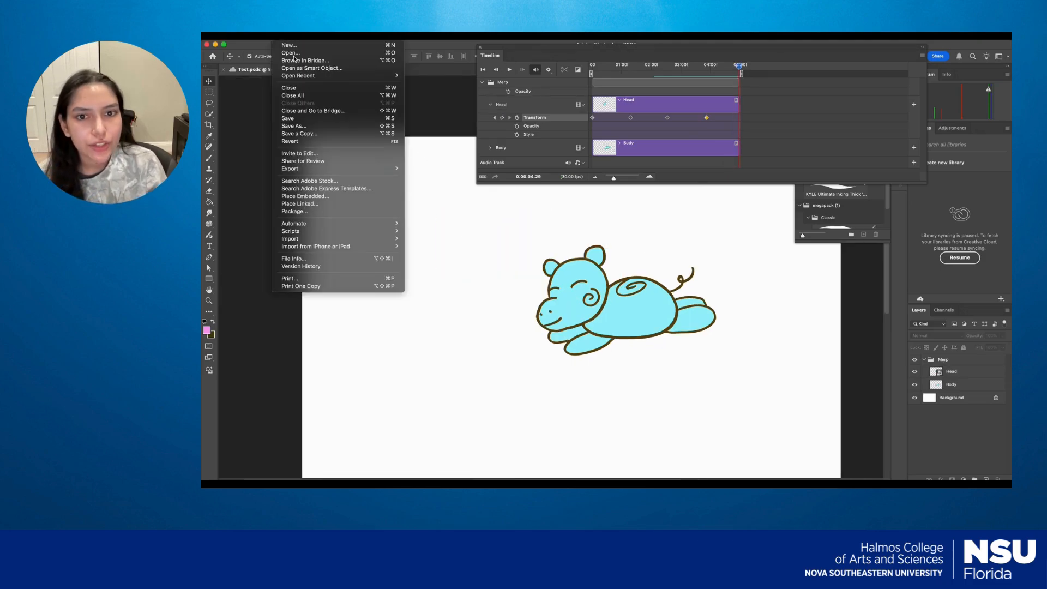
mouse_move(332, 172)
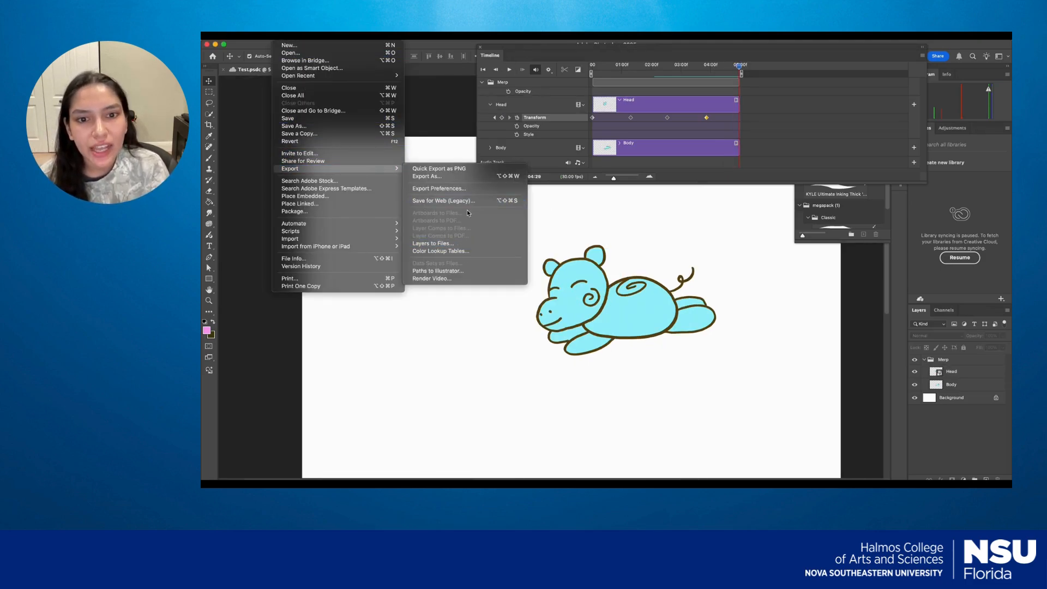
click(460, 280)
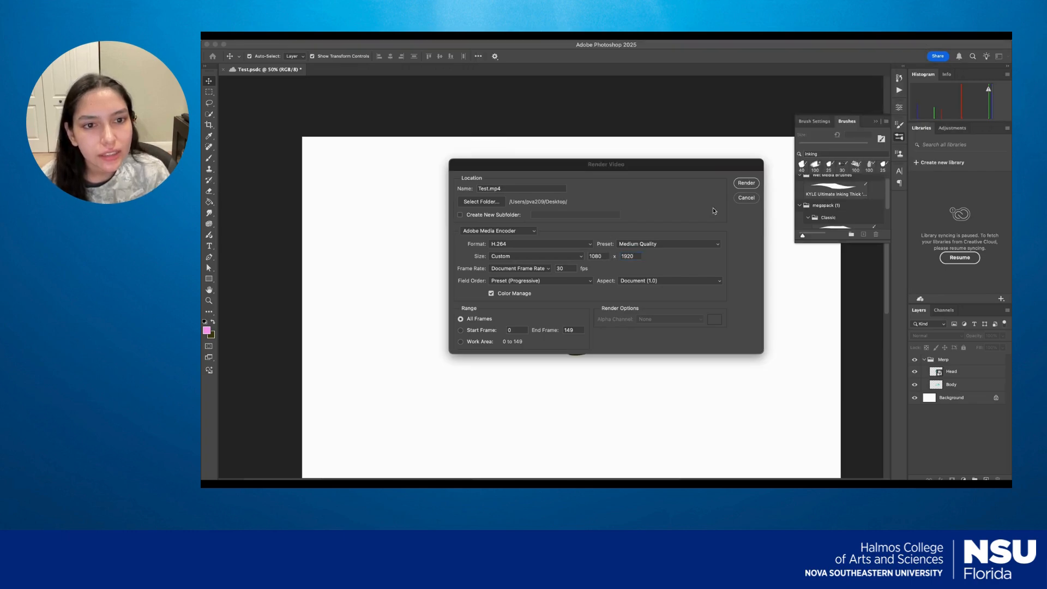
click(746, 184)
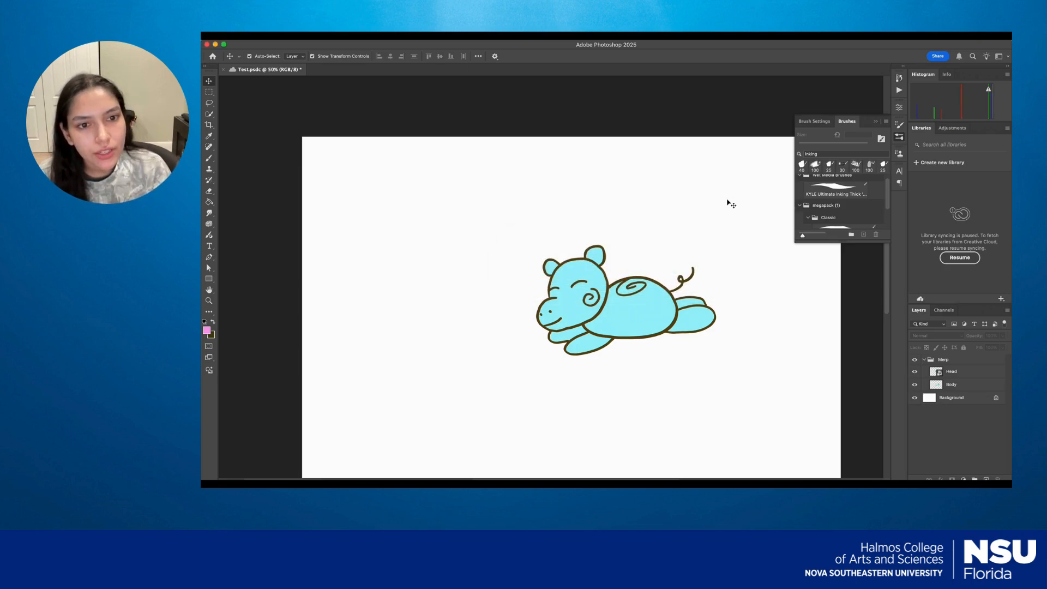
Minimize Photoshop, open the rendered Test.mp4 from the desktop and watch its playback.
click(214, 44)
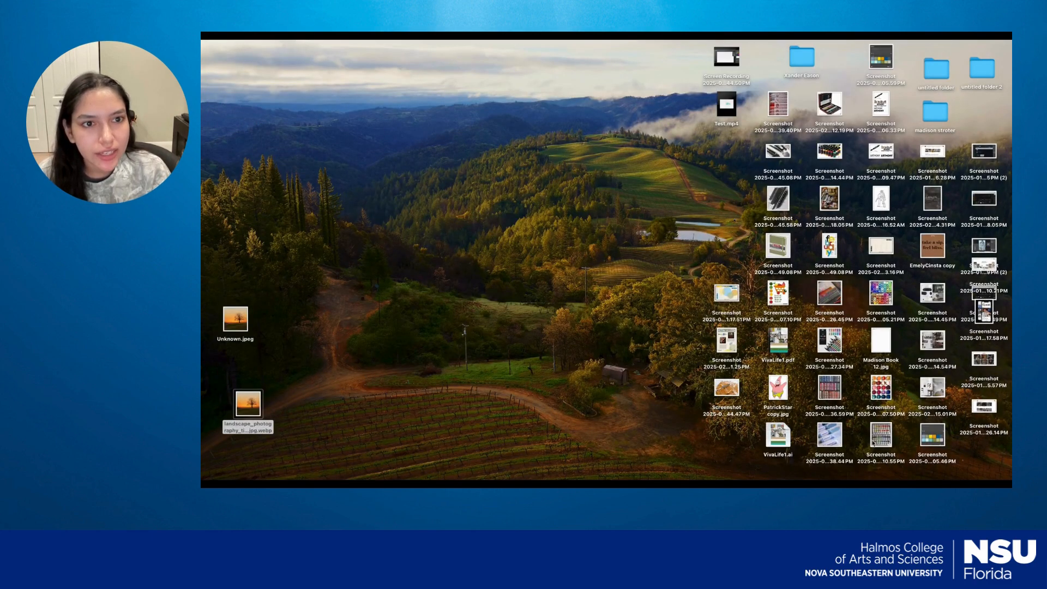
click(730, 109)
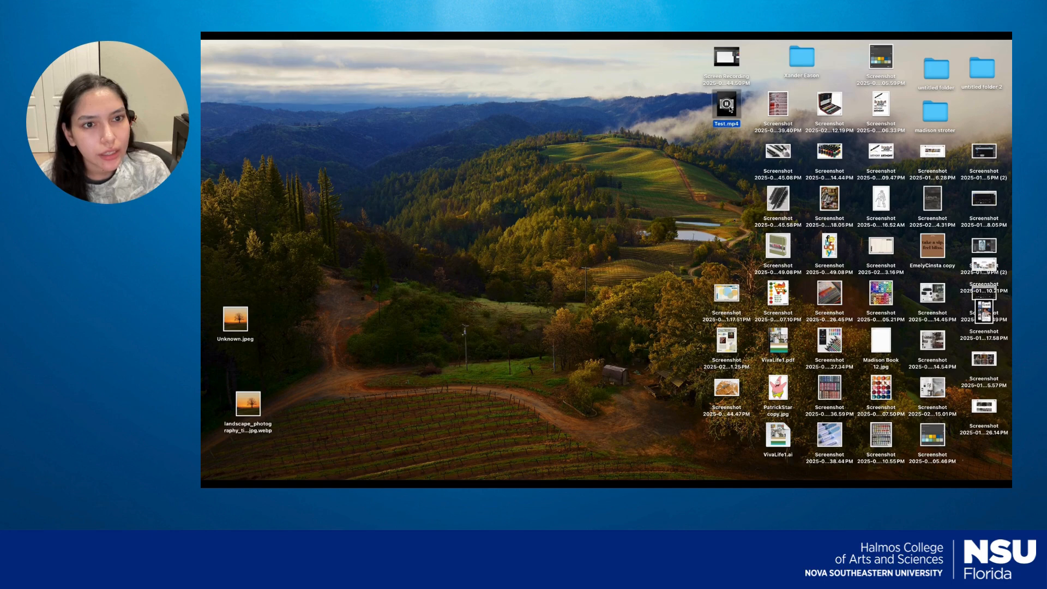
double_click(730, 113)
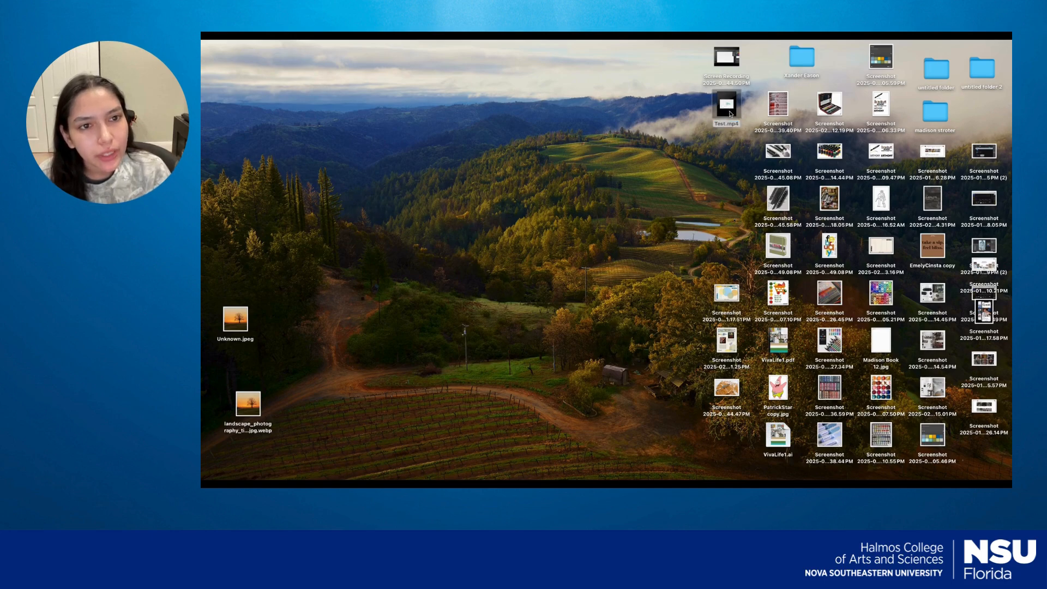
click(349, 395)
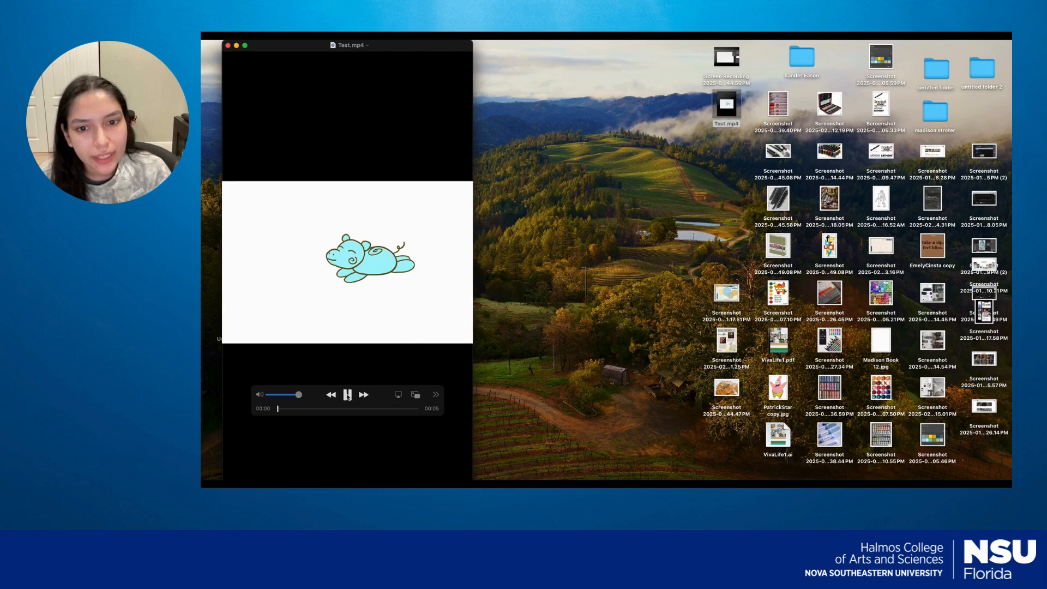
drag(413, 53, 676, 53)
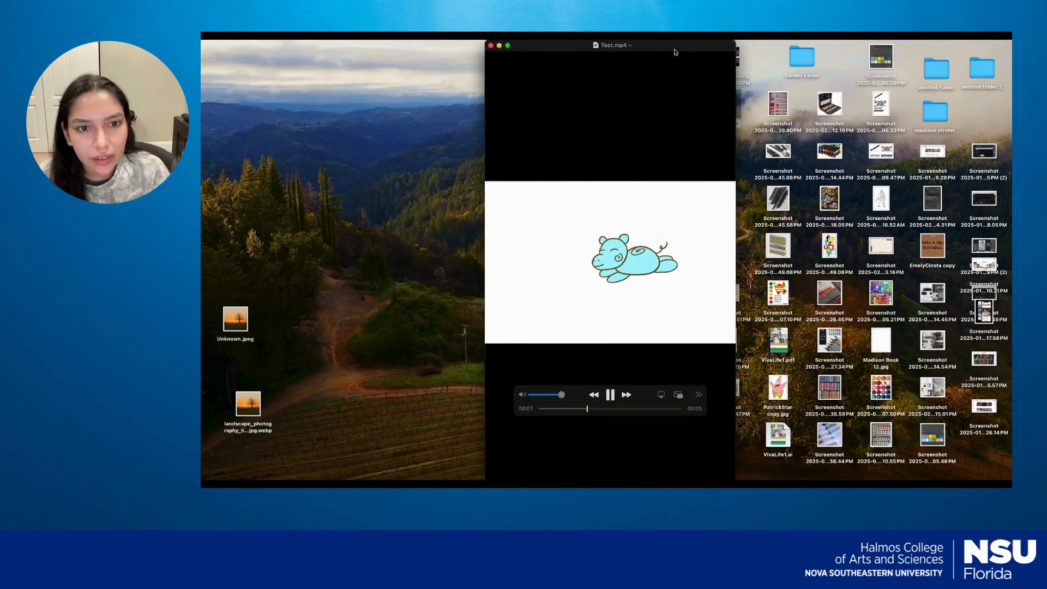
mouse_move(653, 280)
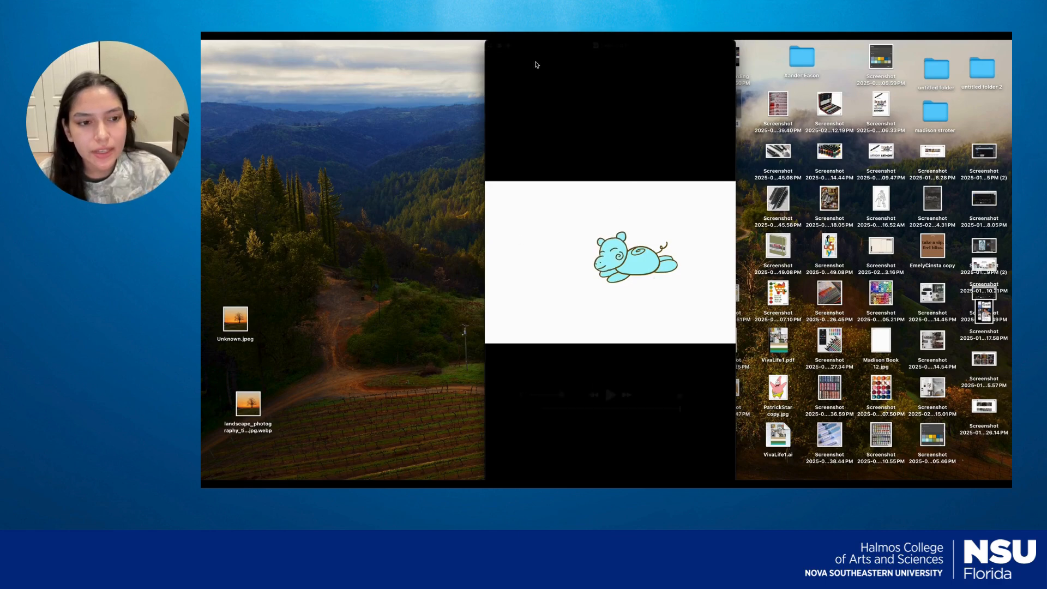
Close the Test.mp4 player window and switch back to the hippo document in Photoshop.
click(491, 45)
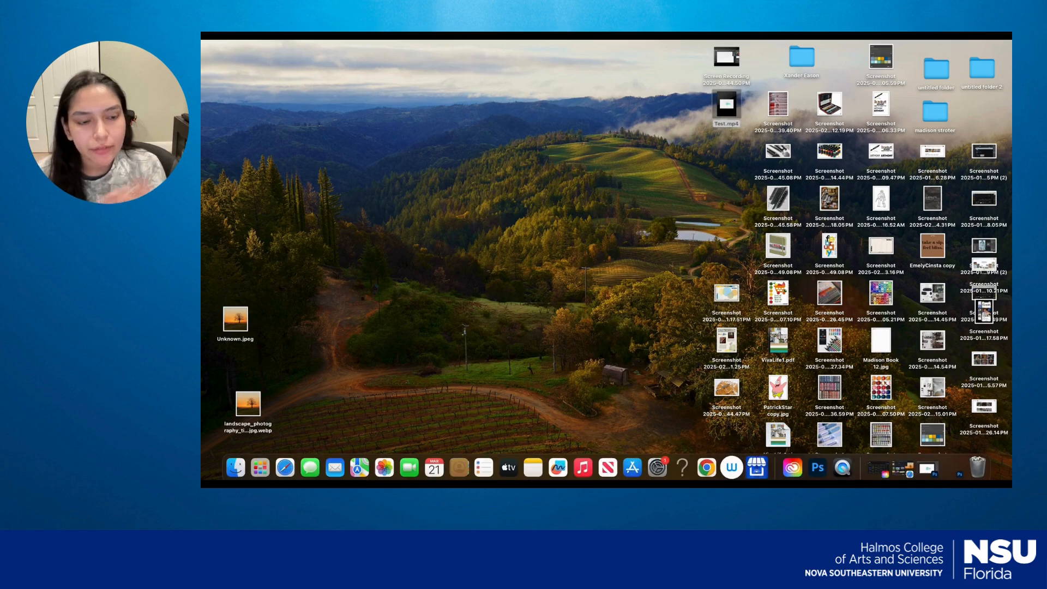
click(817, 468)
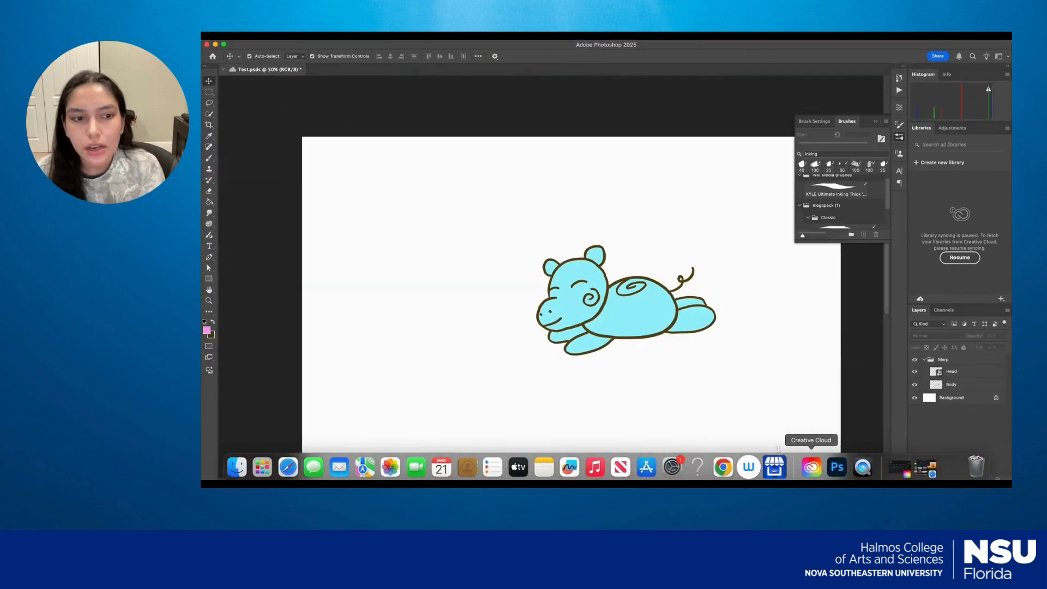
drag(739, 383, 707, 343)
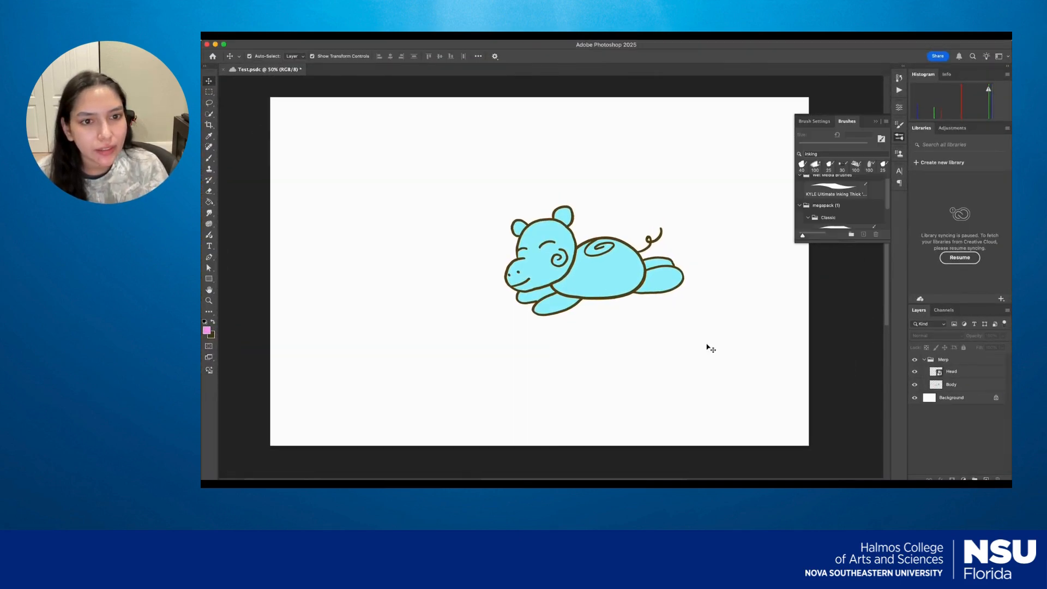